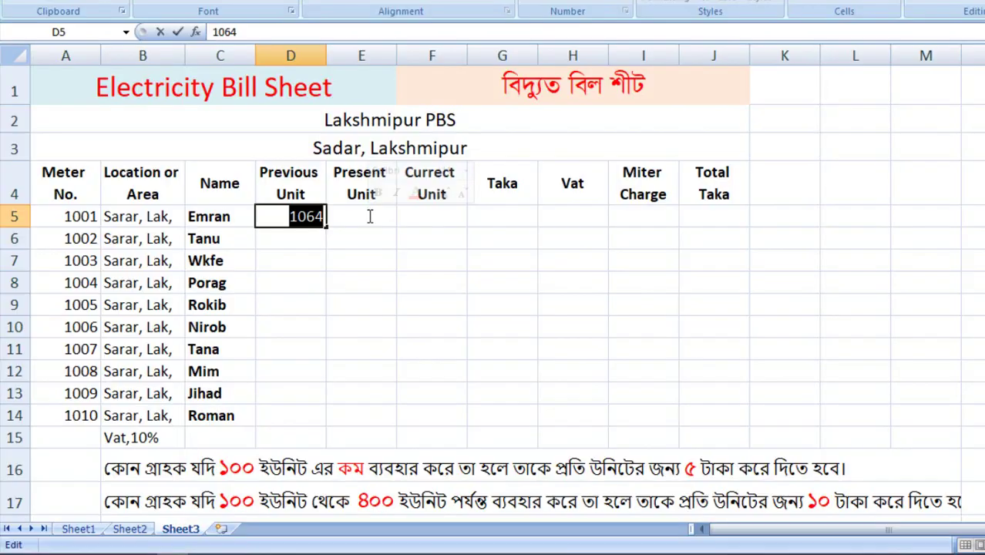
Enter the first customer's IF charge (10350) in G5 and its 10% VAT, =G5*10% (1035), in H5.
{"action": "type", "text": "1"}
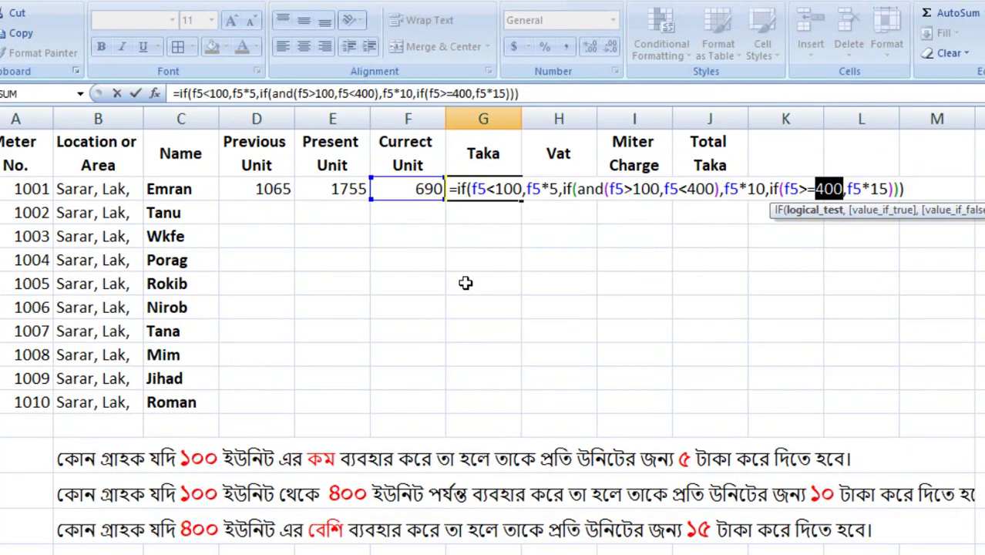
{"action": "key", "text": "Return"}
{"action": "type", "text": "=g"}
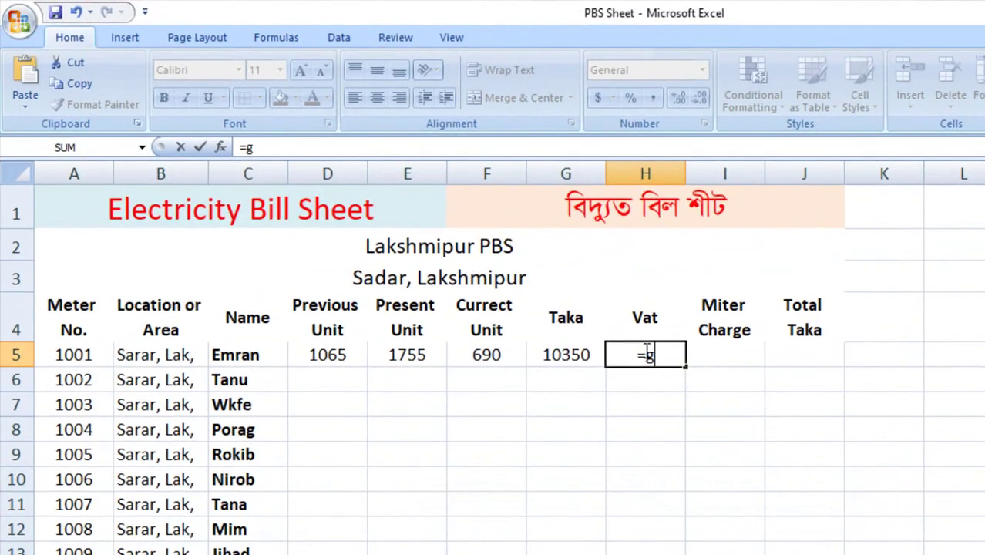
{"action": "type", "text": "5*10%"}
{"action": "key", "text": "Return"}
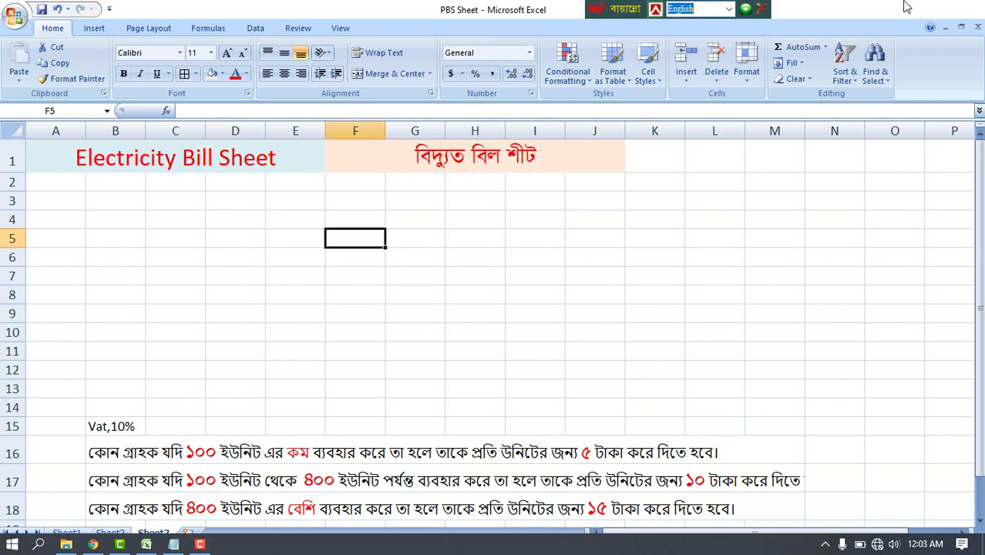
{"action": "left_click", "coordinate": [905, 7]}
{"action": "right_click", "coordinate": [605, 95]}
{"action": "left_click", "coordinate": [646, 138]}
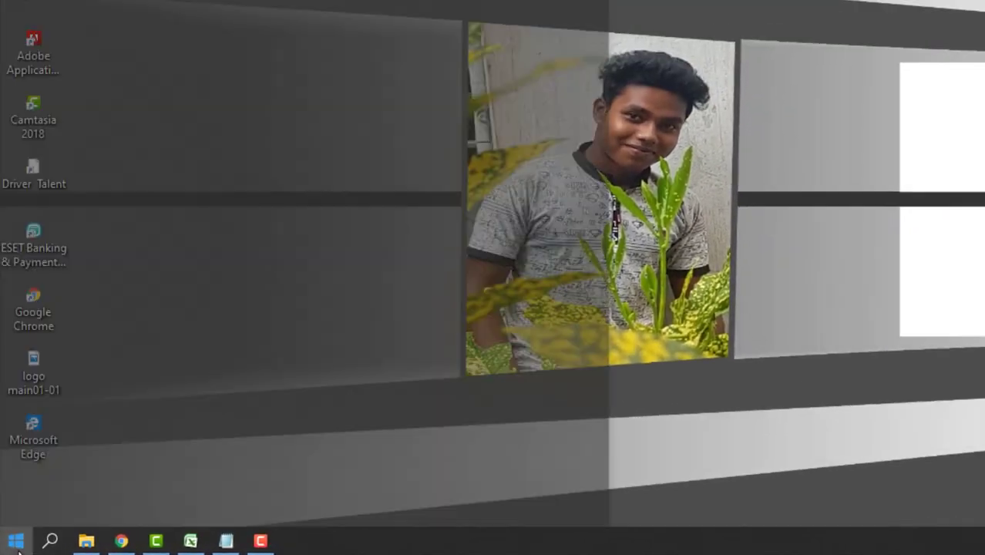
{"action": "key", "text": "super"}
{"action": "scroll", "coordinate": [153, 254], "scroll_direction": "down", "scroll_amount": 5}
{"action": "scroll", "coordinate": [178, 266], "scroll_direction": "down", "scroll_amount": 6}
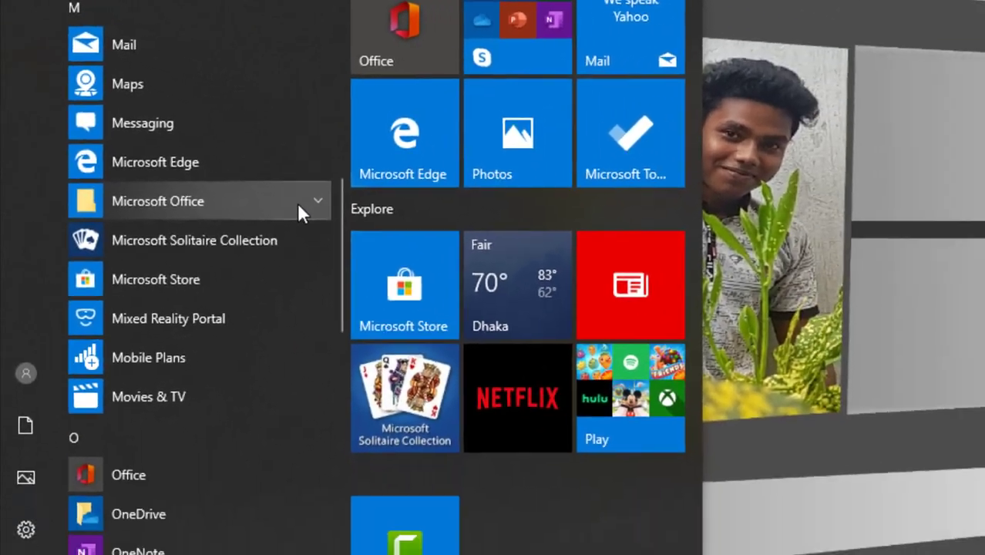
{"action": "left_click", "coordinate": [390, 269]}
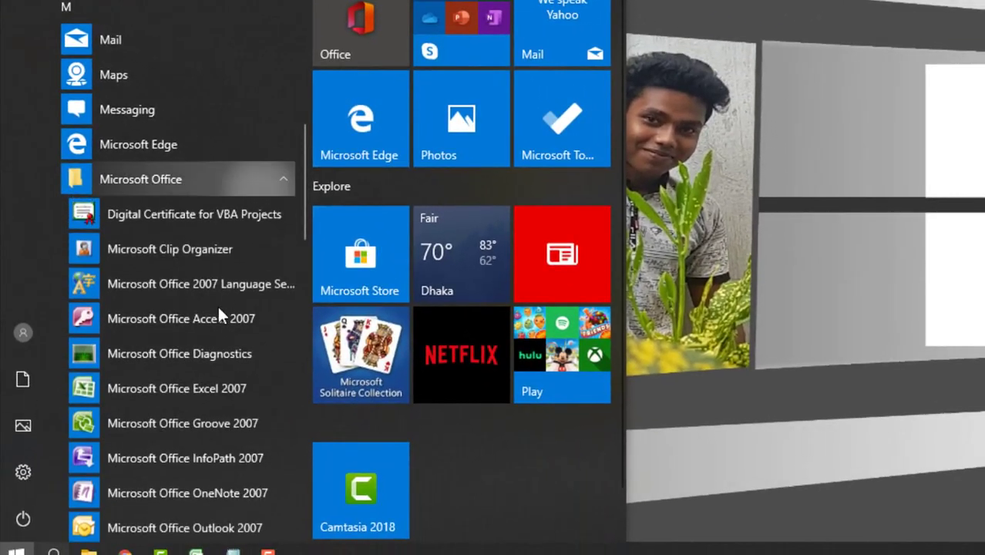
{"action": "scroll", "coordinate": [148, 328], "scroll_direction": "down", "scroll_amount": 3}
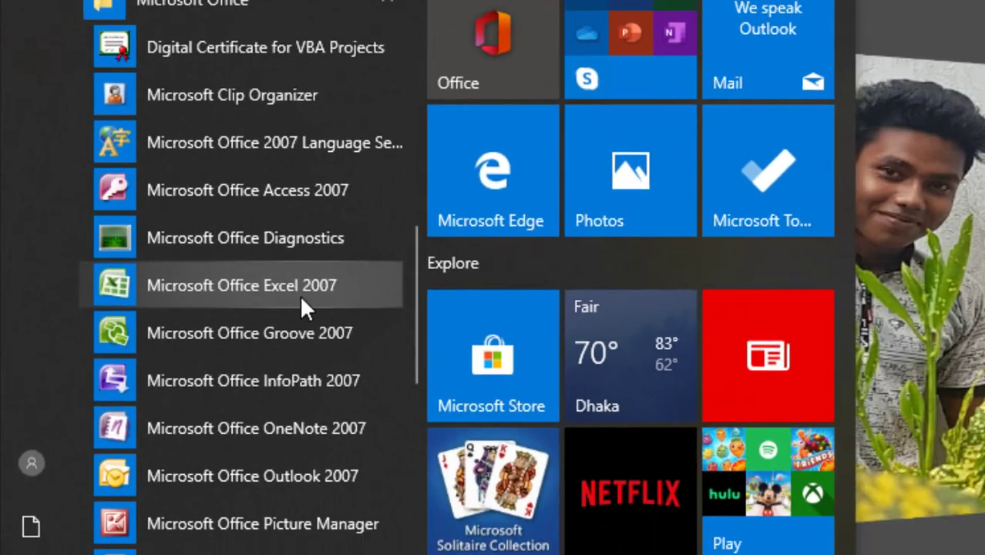
{"action": "left_click", "coordinate": [308, 294]}
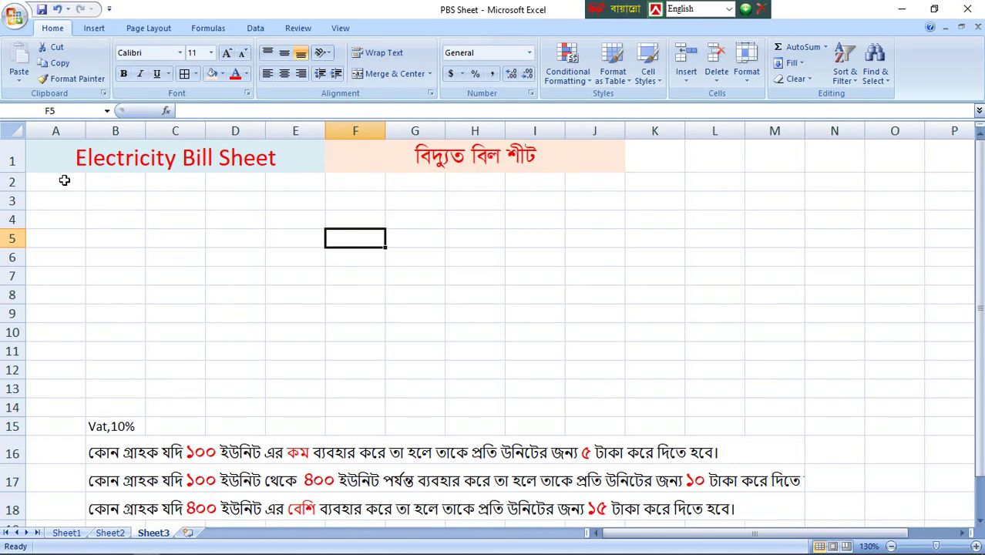
{"action": "scroll", "coordinate": [203, 297], "scroll_direction": "down", "scroll_amount": 2}
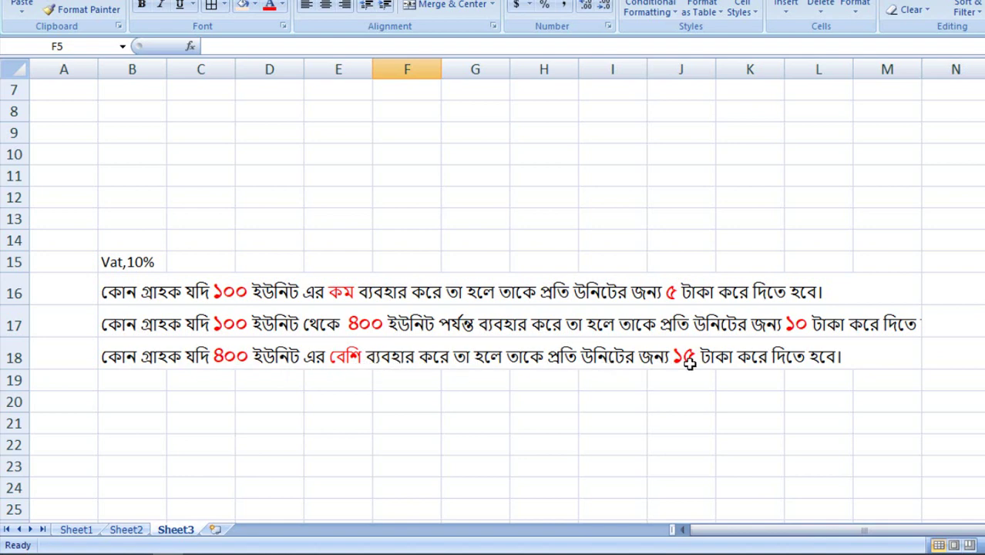
{"action": "left_click", "coordinate": [121, 296]}
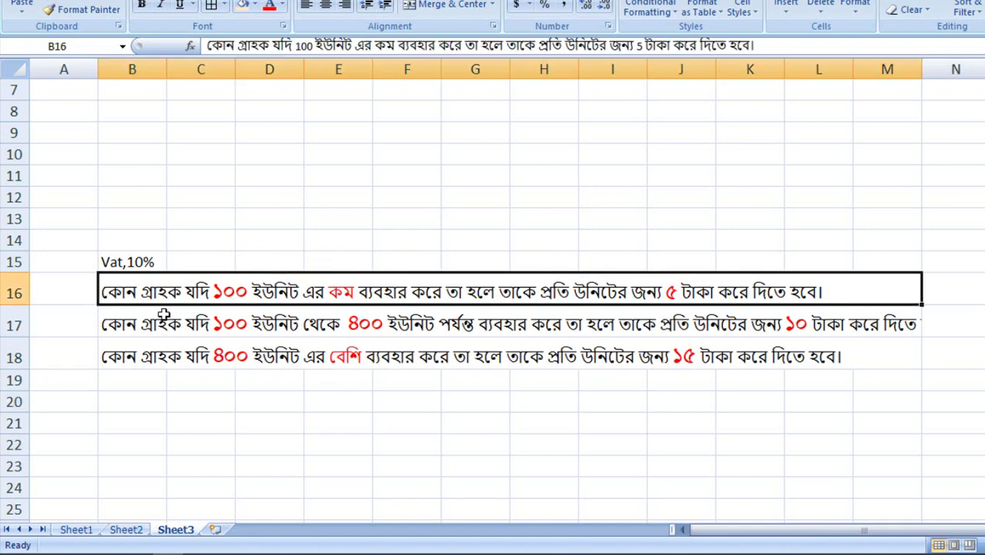
{"action": "left_click_drag", "start_coordinate": [164, 314], "coordinate": [482, 356]}
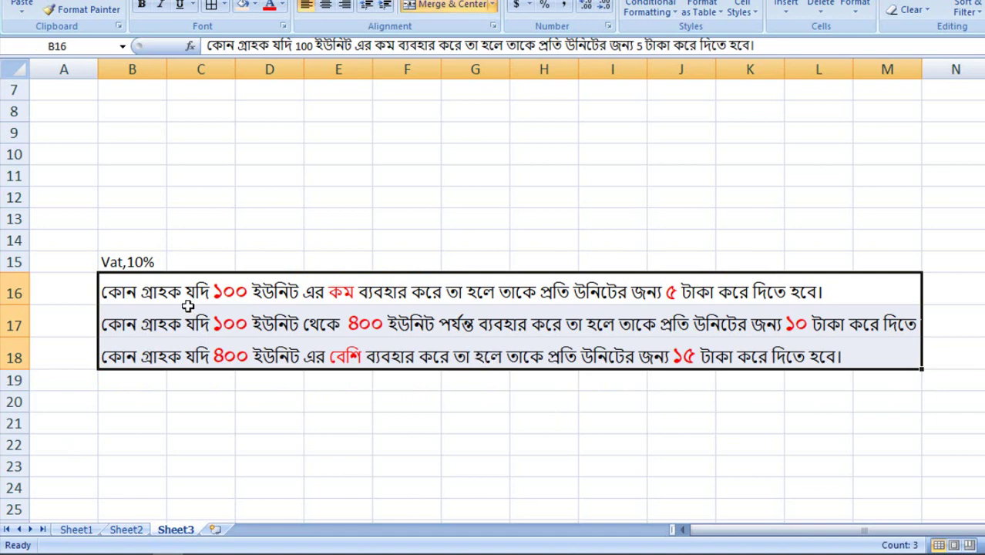
{"action": "scroll", "coordinate": [188, 306], "scroll_direction": "up", "scroll_amount": 2}
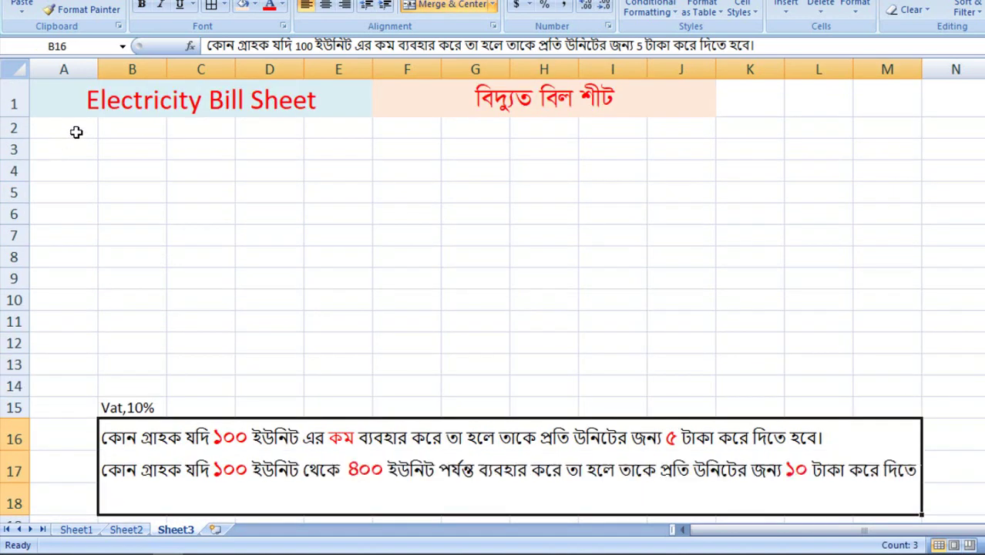
{"action": "left_click", "coordinate": [77, 131]}
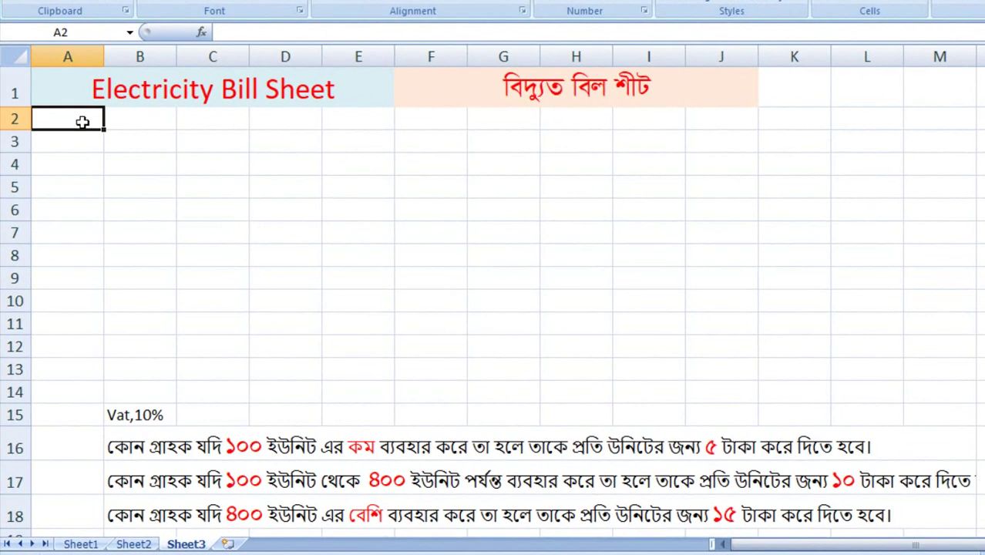
Type the subtitles 'Lakshmipur PBS' in A2 and 'Sadar, Lakshmipur' in A3.
{"action": "type", "text": "Laks"}
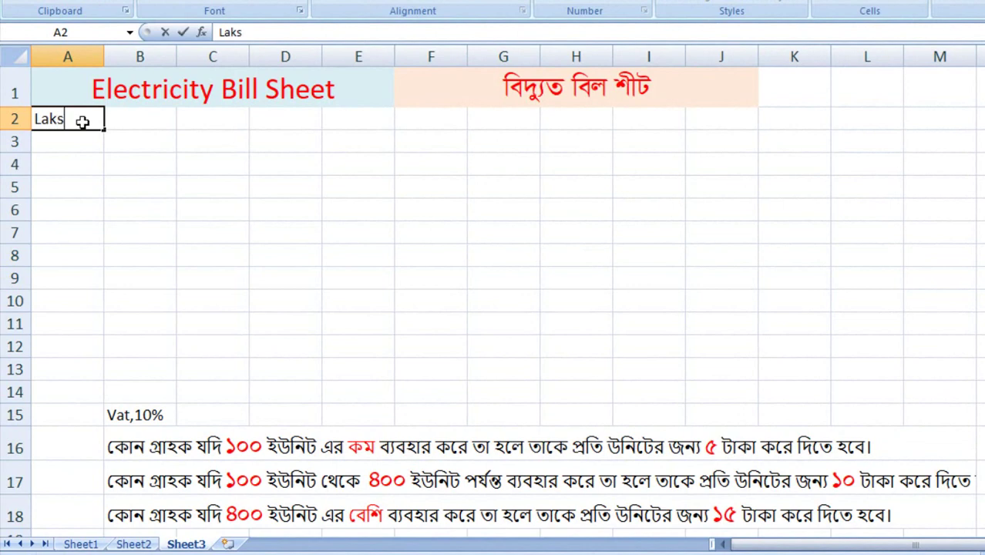
{"action": "type", "text": "hmipur PBS"}
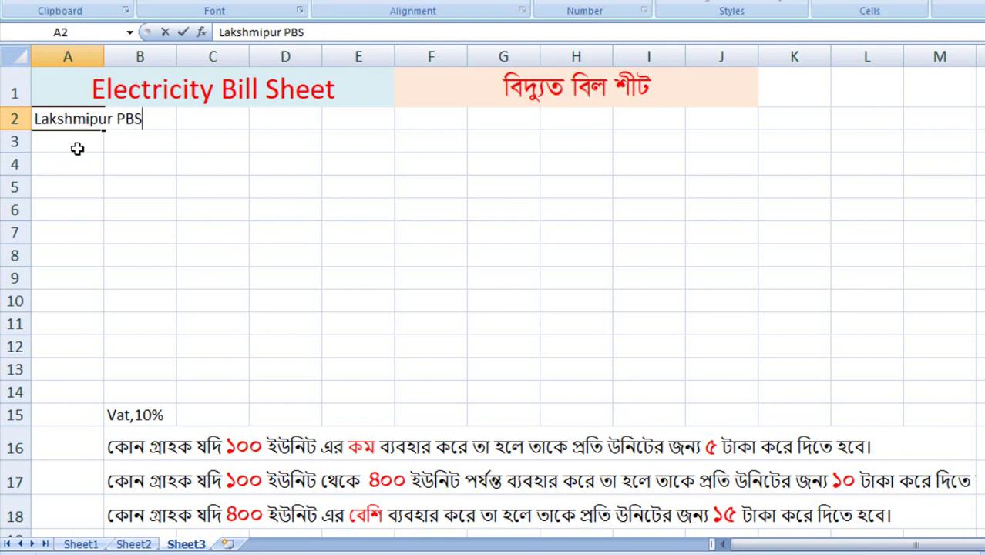
{"action": "left_click", "coordinate": [76, 149]}
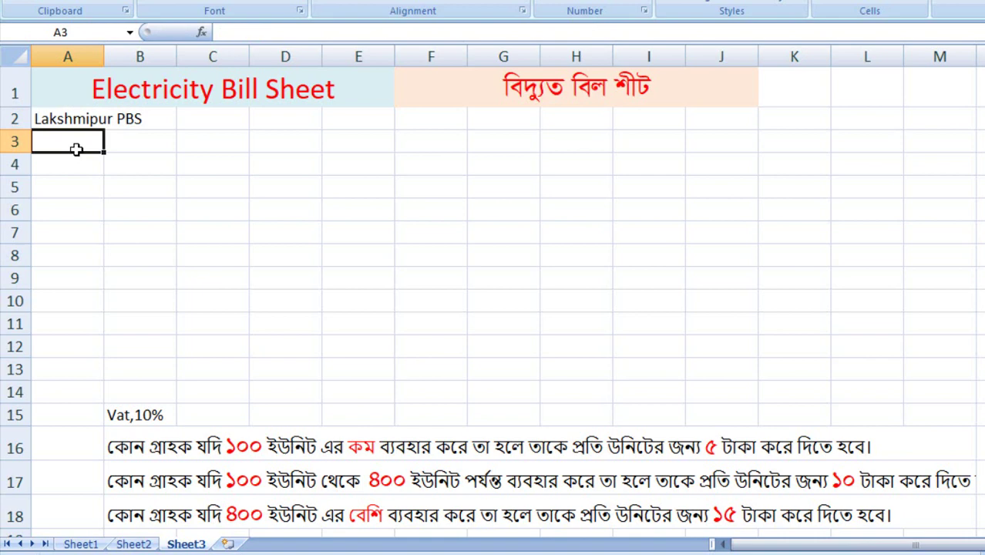
{"action": "type", "text": "Sadar"}
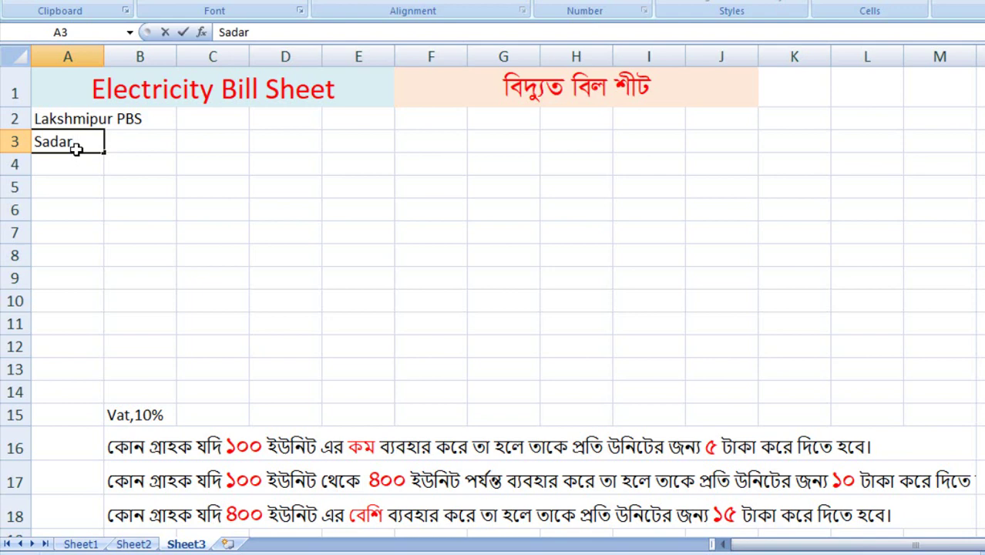
{"action": "type", "text": ", Lakshmipur"}
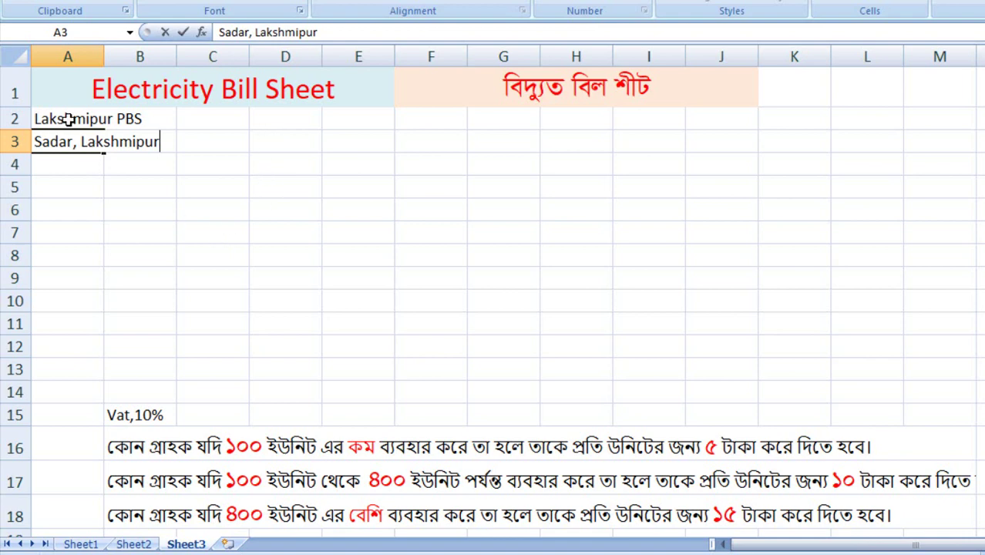
Merge and centre each subtitle across columns A to J and enlarge their font.
{"action": "left_click_drag", "start_coordinate": [58, 119], "coordinate": [685, 124]}
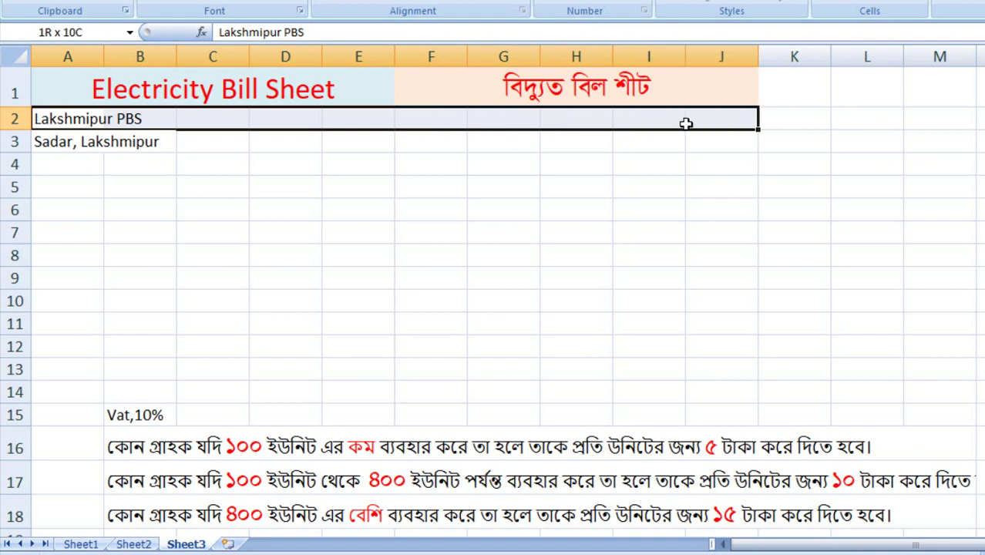
{"action": "left_click", "coordinate": [510, 4]}
{"action": "left_click_drag", "start_coordinate": [49, 141], "coordinate": [699, 141]}
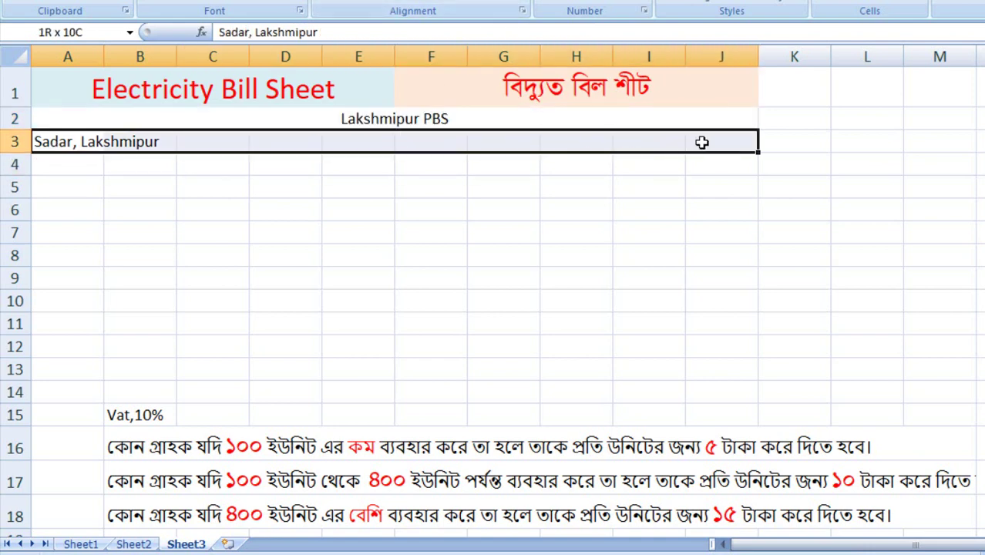
{"action": "left_click", "coordinate": [474, 5]}
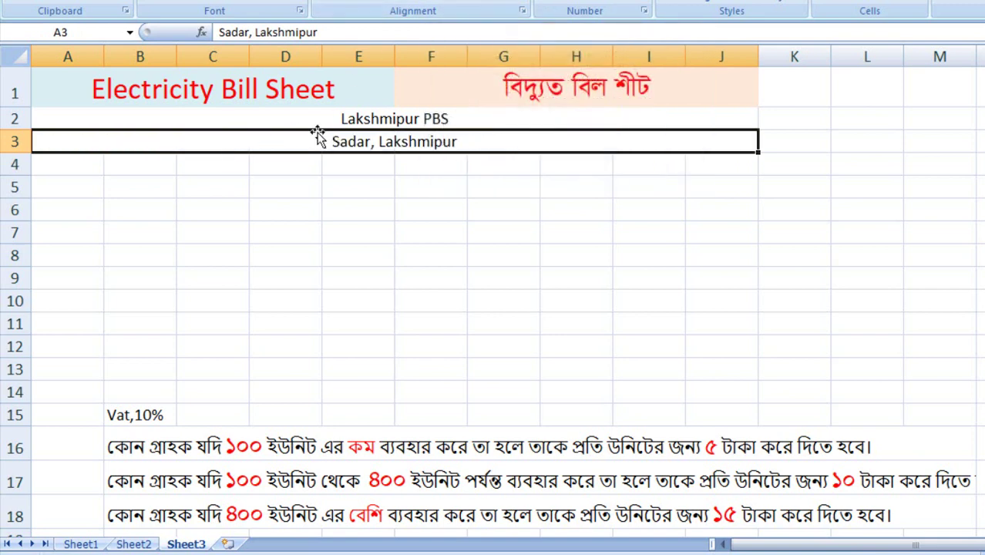
{"action": "left_click_drag", "start_coordinate": [243, 114], "coordinate": [248, 136]}
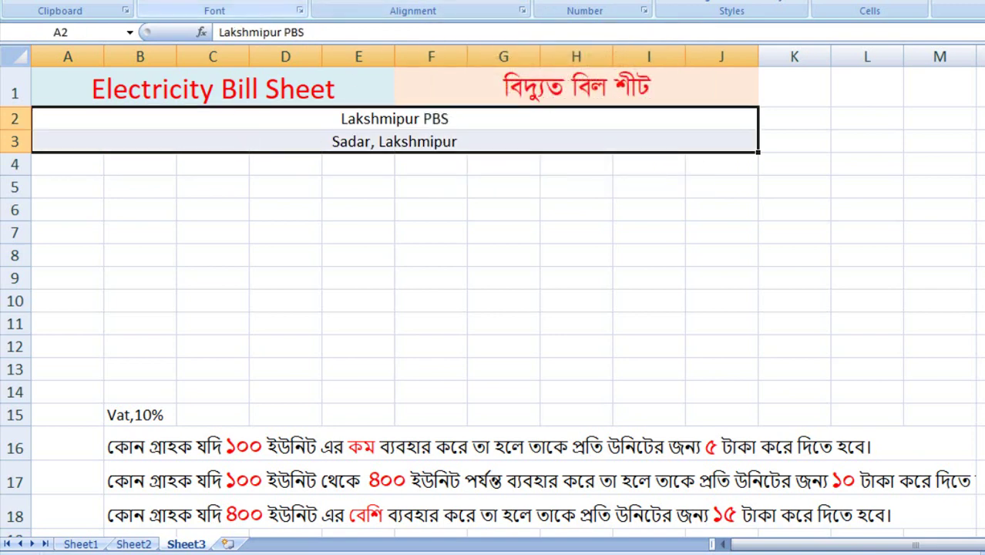
{"action": "key", "text": "ctrl+shift+period"}
{"action": "key", "text": "ctrl+shift+period"}
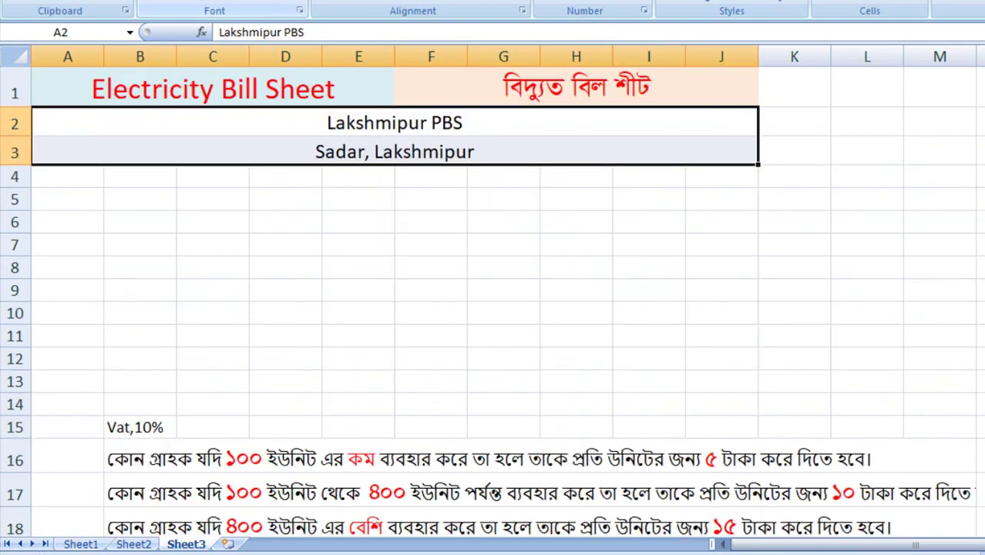
{"action": "left_click", "coordinate": [69, 180]}
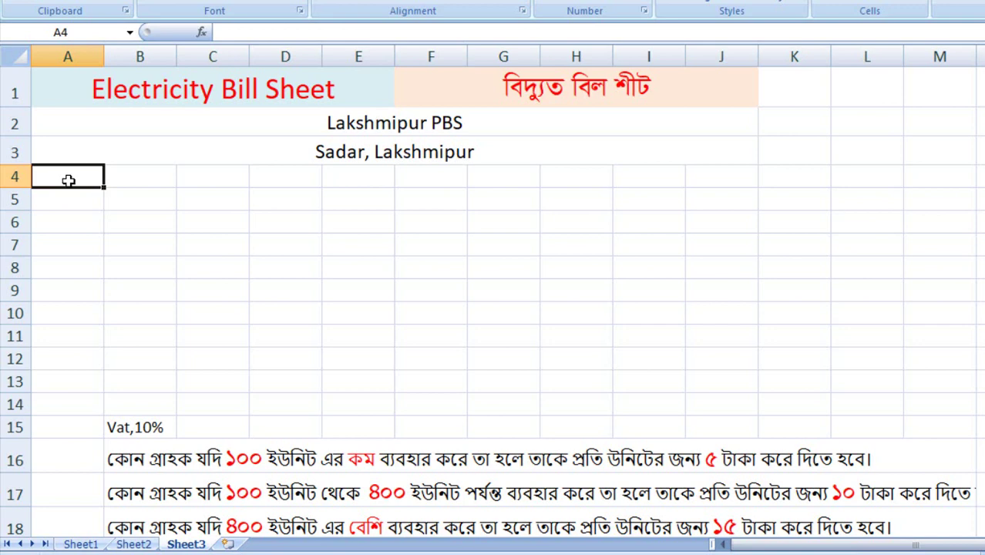
Enter headings Meter No., Location or Area, Name and Previous Unit in A4:D4.
{"action": "type", "text": "Meter"}
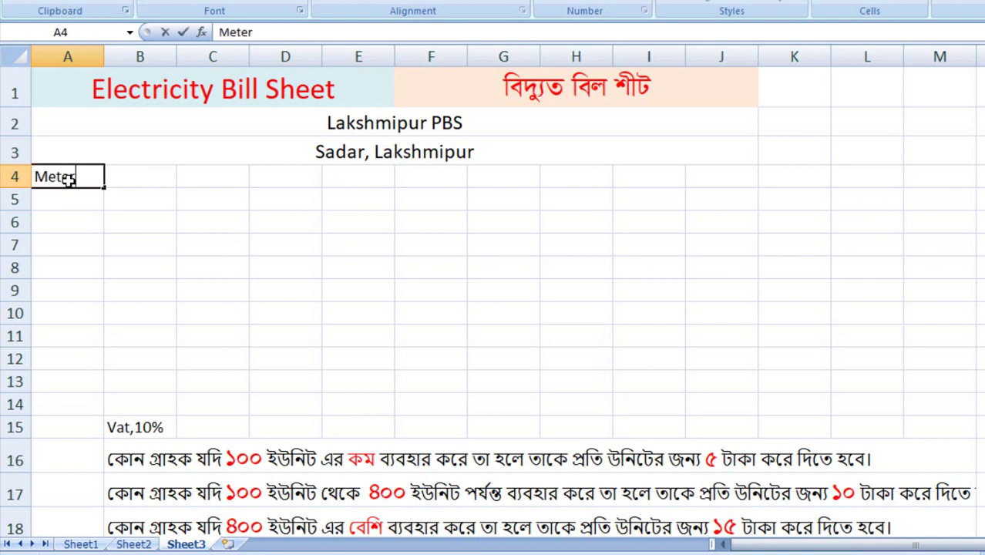
{"action": "type", "text": " No."}
{"action": "key", "text": "Tab"}
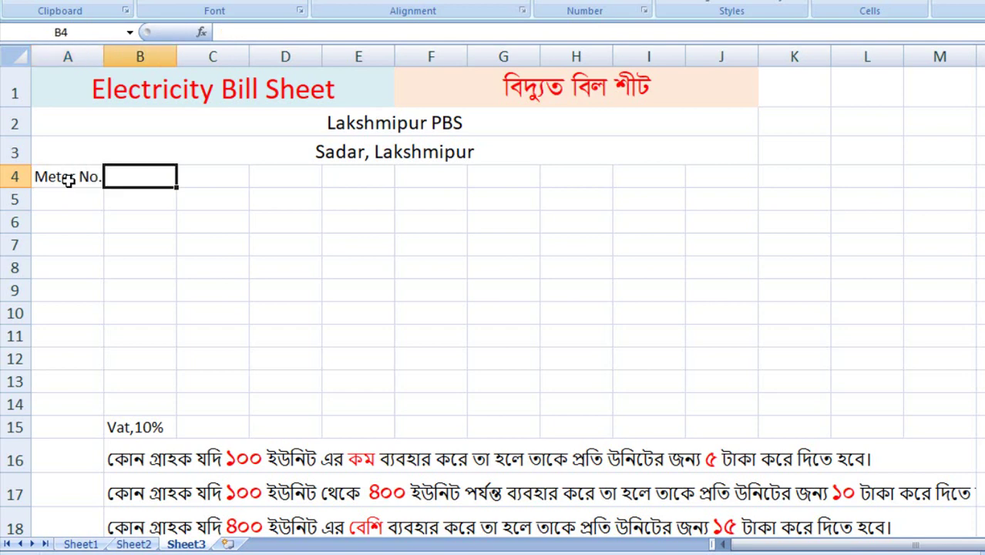
{"action": "type", "text": "L"}
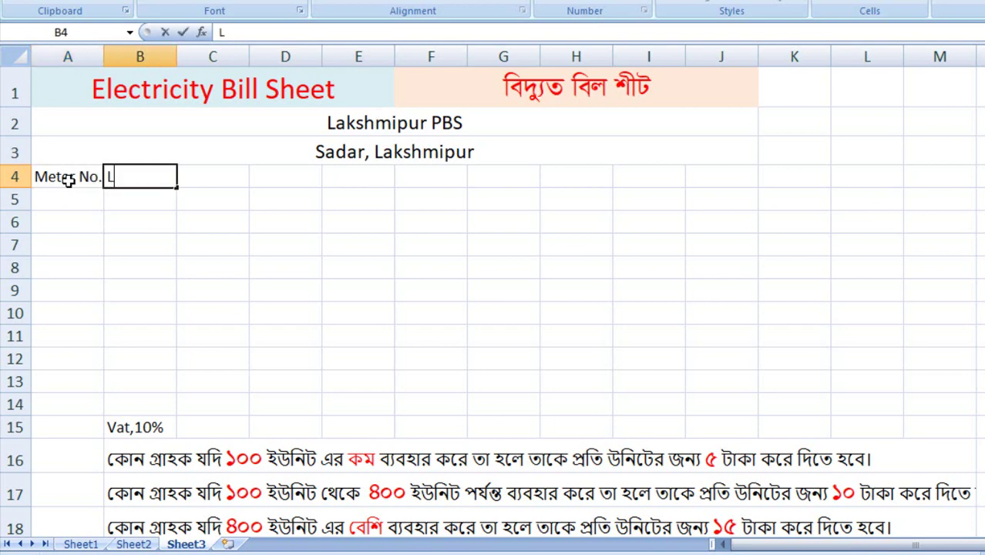
{"action": "type", "text": "ocati"}
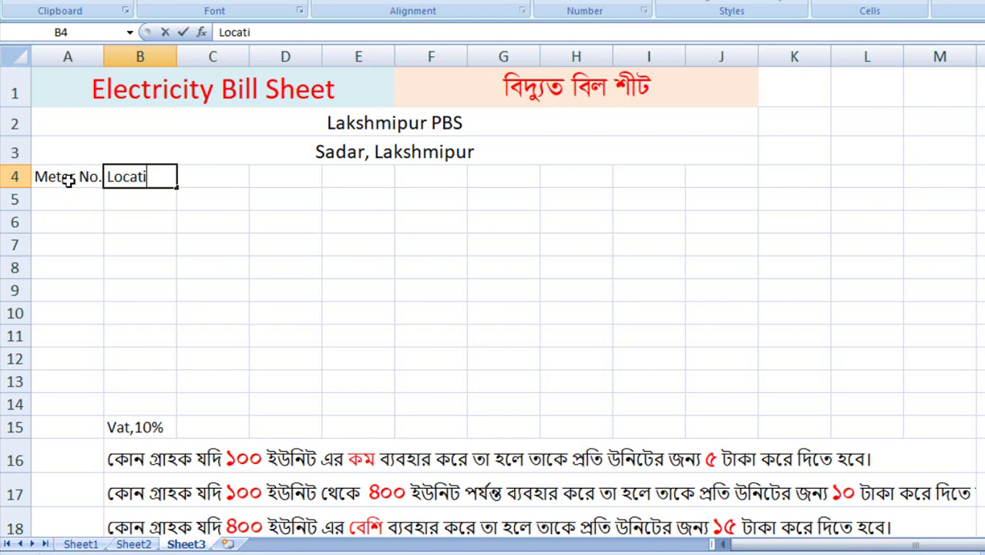
{"action": "type", "text": "on or Area"}
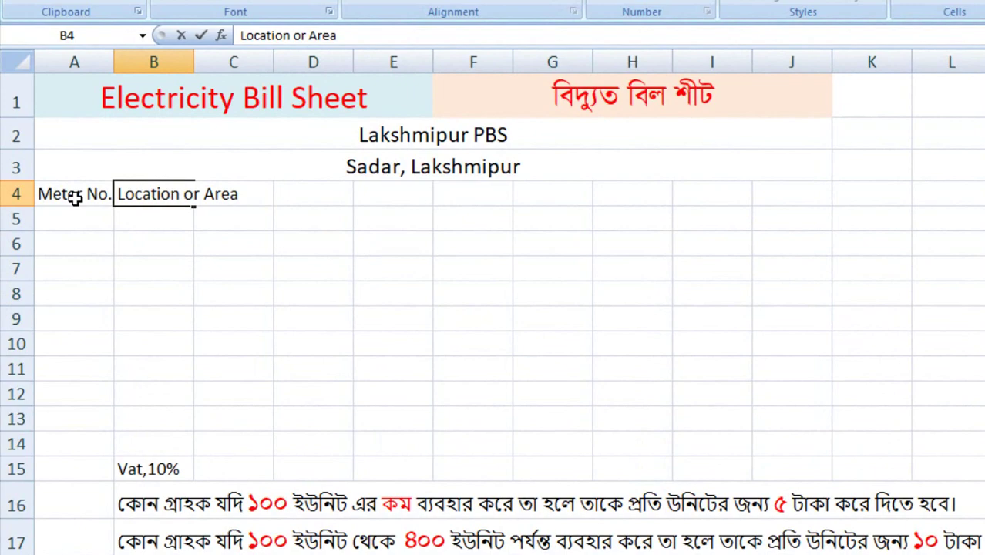
{"action": "key", "text": "Tab"}
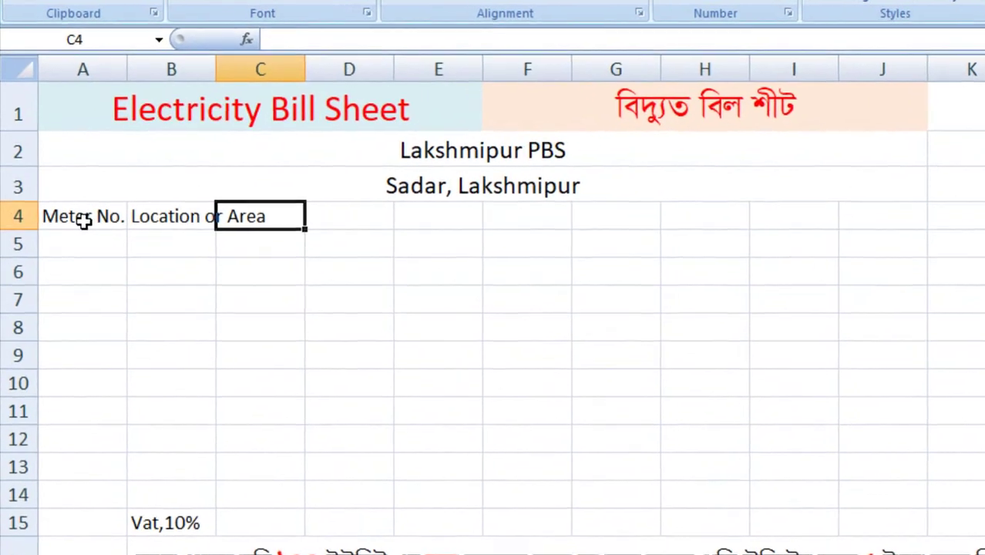
{"action": "type", "text": "Name"}
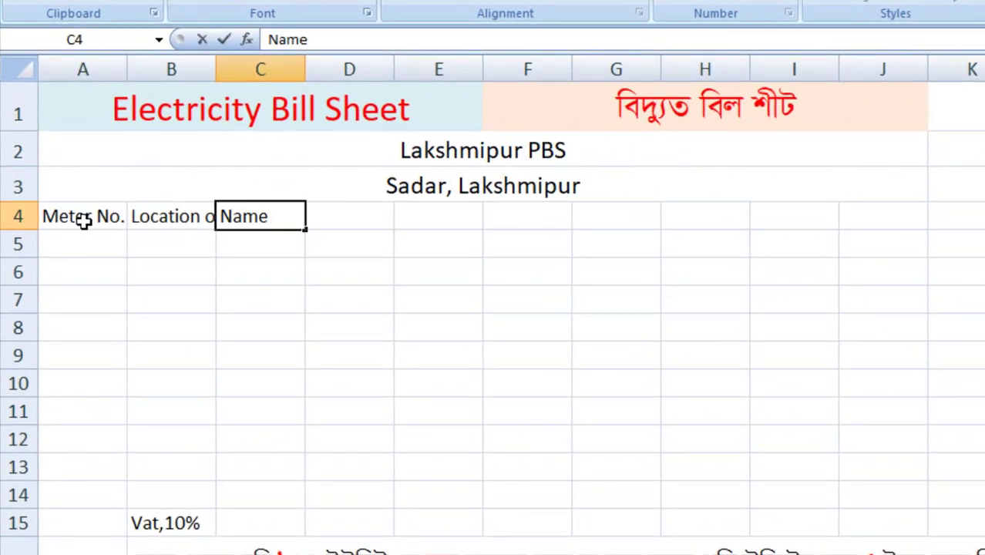
{"action": "key", "text": "Tab"}
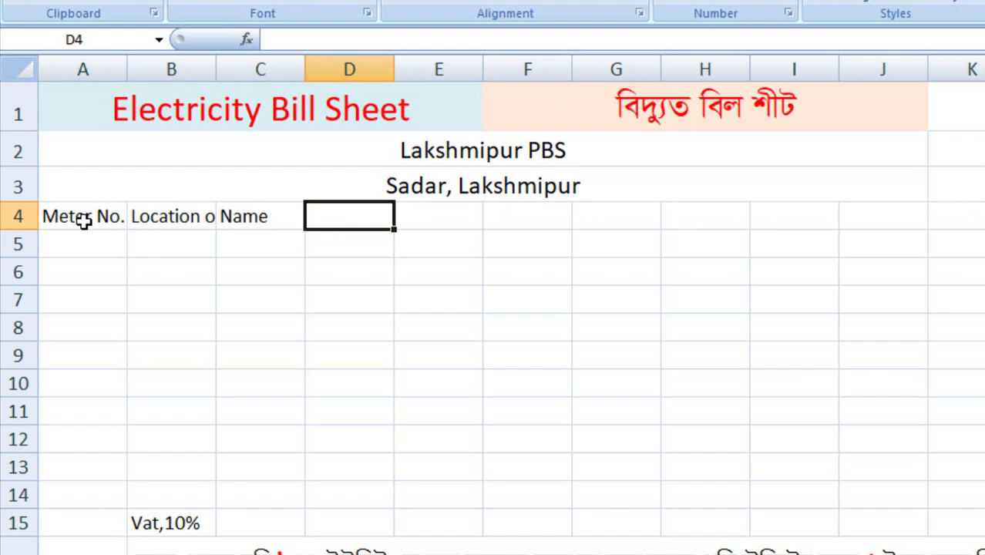
{"action": "type", "text": "Pre"}
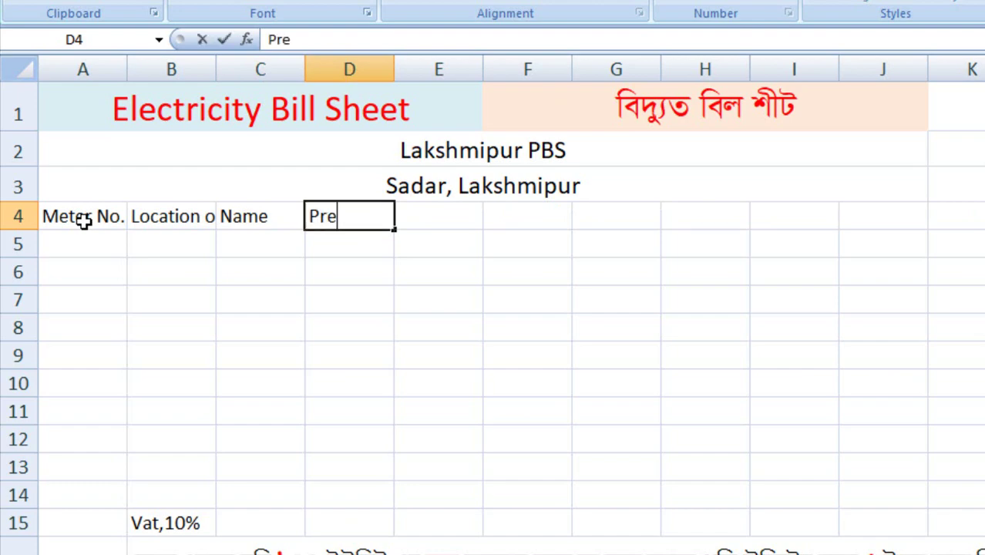
{"action": "type", "text": "viou"}
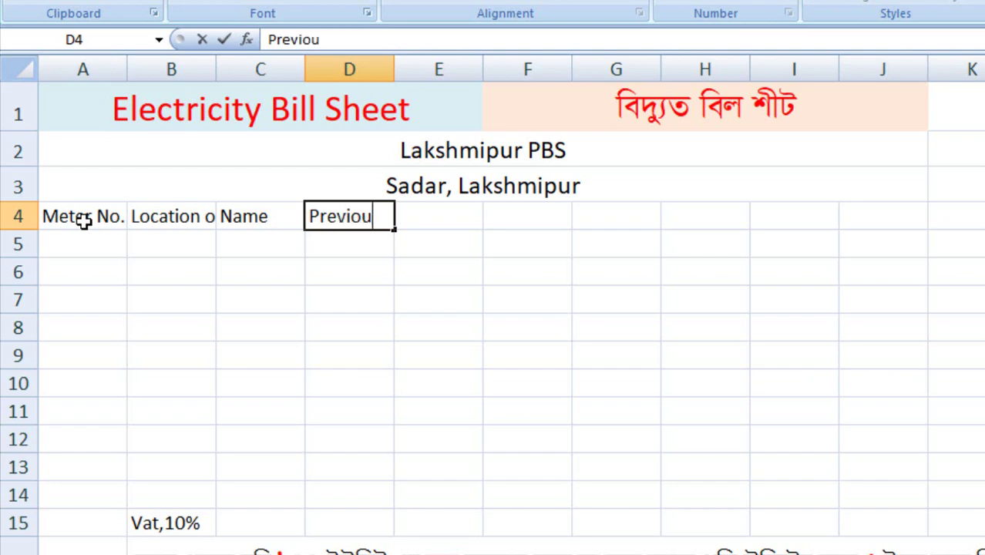
{"action": "type", "text": "s Ui"}
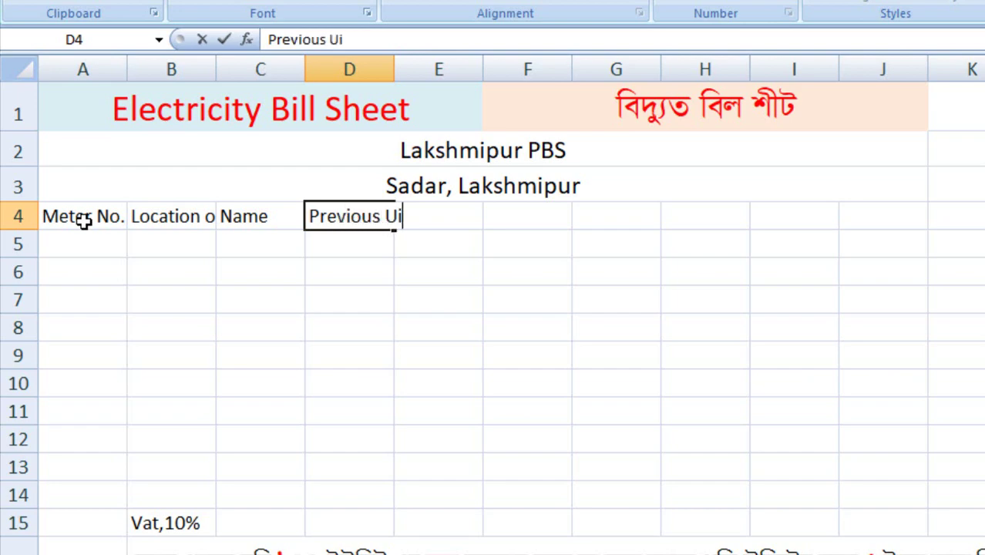
{"action": "key", "text": "BackSpace"}
{"action": "type", "text": "nit"}
{"action": "key", "text": "Tab"}
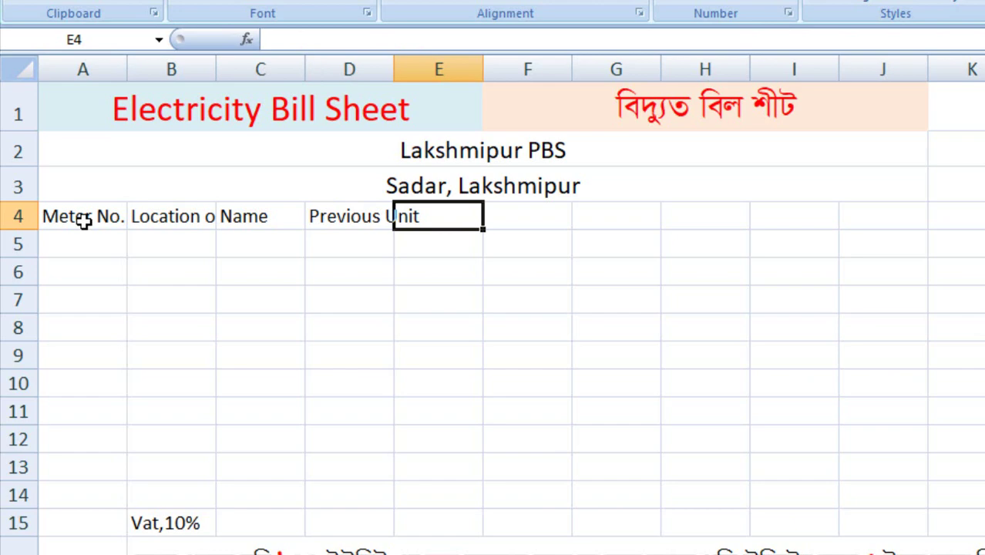
Enter headings Present Unit in E4 and Currect Unit in F4.
{"action": "type", "text": "Pres"}
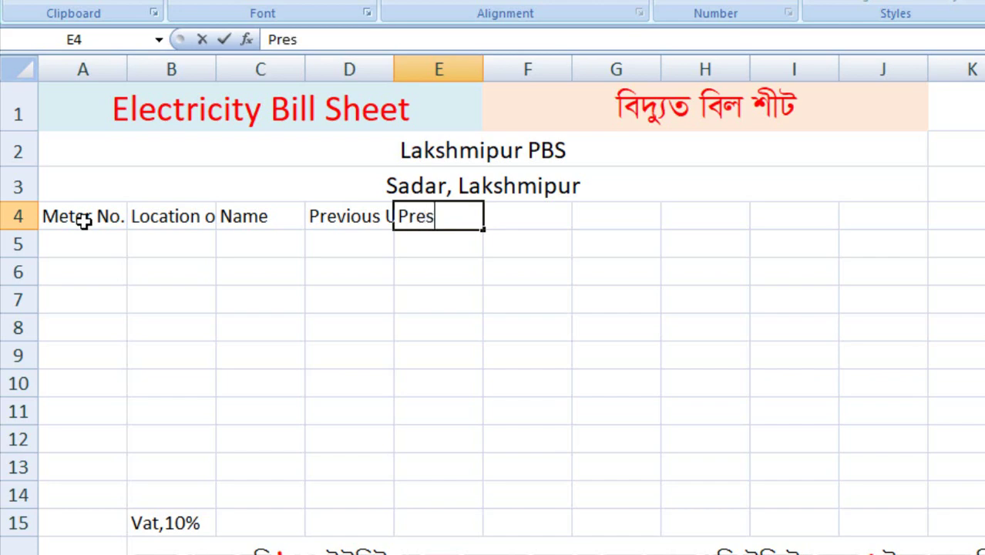
{"action": "type", "text": "n"}
{"action": "type", "text": "="}
{"action": "key", "text": "BackSpace"}
{"action": "key", "text": "BackSpace"}
{"action": "type", "text": "ent "}
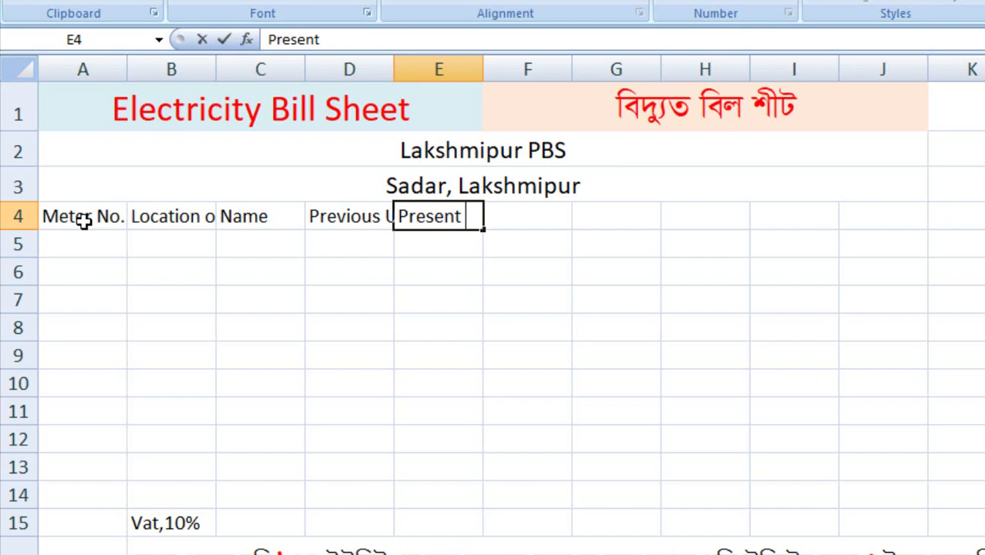
{"action": "type", "text": "Unit"}
{"action": "key", "text": "Tab"}
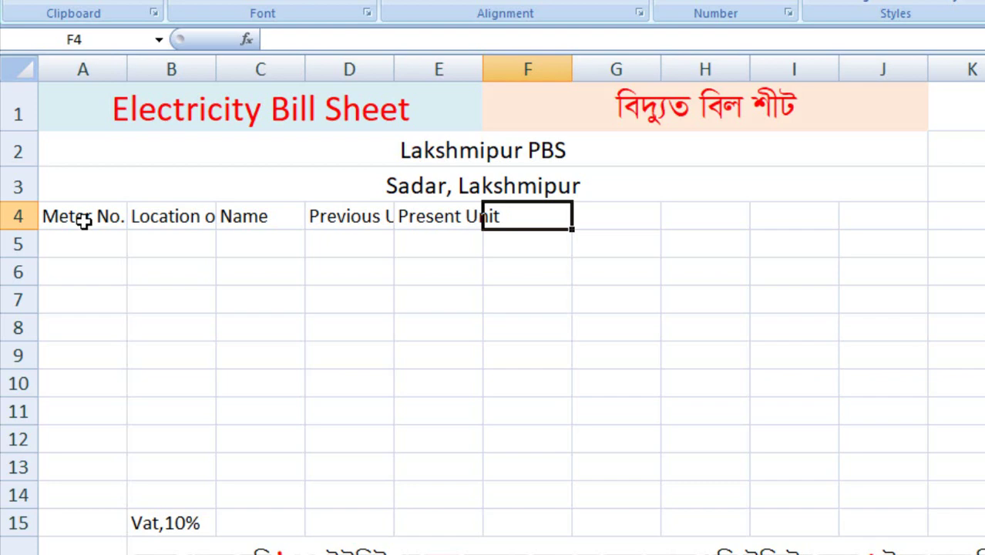
{"action": "type", "text": "Cu"}
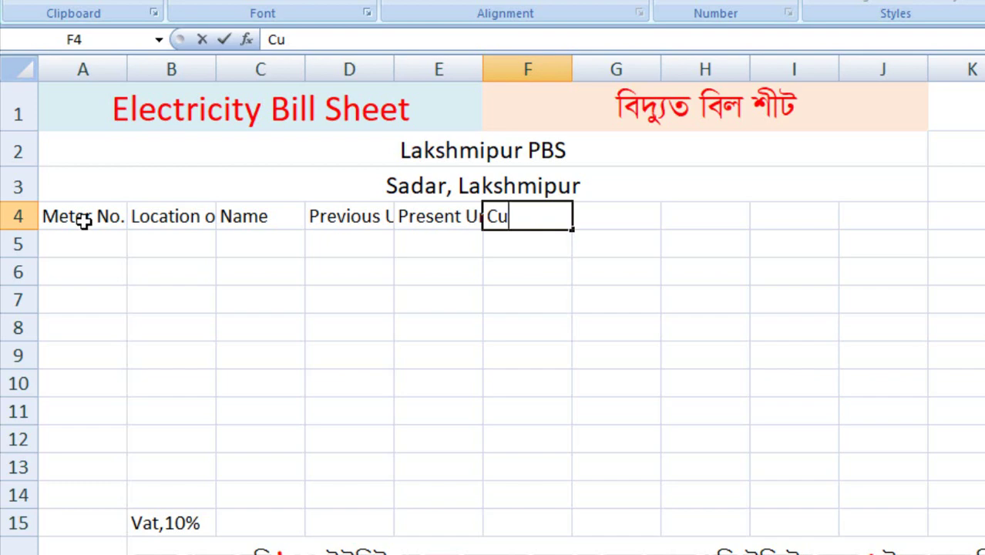
{"action": "type", "text": "rrec"}
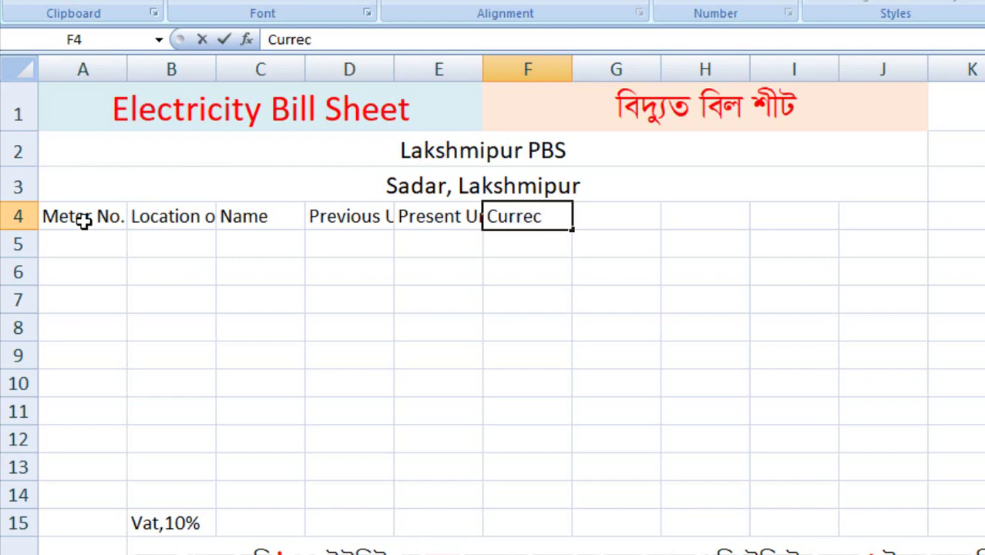
{"action": "key", "text": "BackSpace"}
{"action": "type", "text": "rt"}
{"action": "key", "text": "BackSpace"}
{"action": "key", "text": "BackSpace"}
{"action": "type", "text": "ct"}
{"action": "key", "text": "F10"}
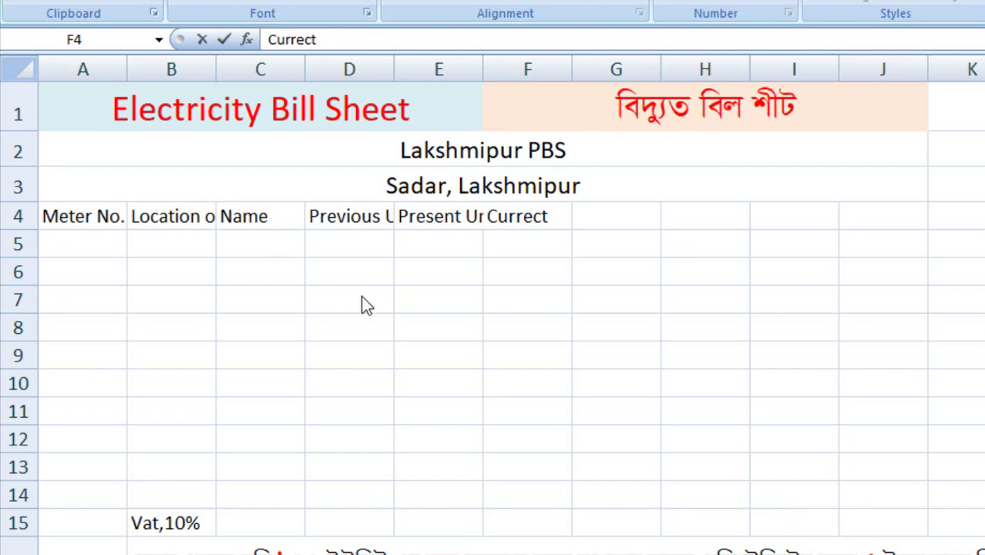
{"action": "left_click", "coordinate": [561, 214]}
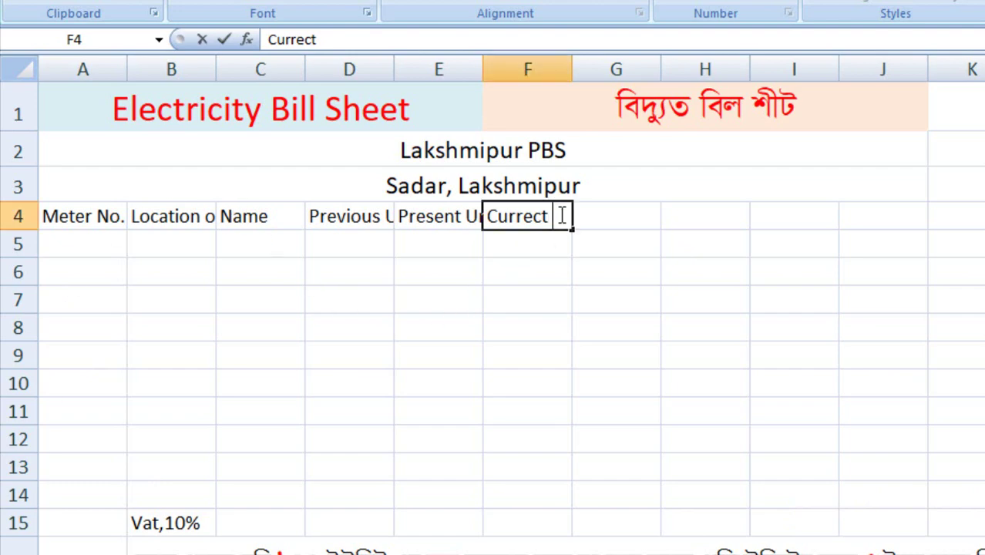
{"action": "type", "text": "Unit"}
{"action": "key", "text": "Tab"}
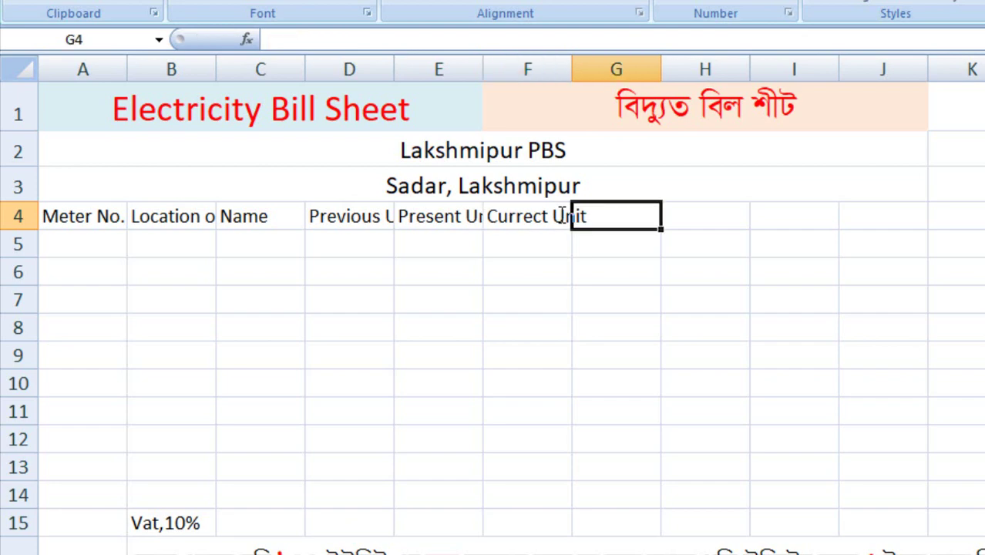
Enter headings Taka, Vat, Miter Charge and Total Taka in G4:J4.
{"action": "type", "text": "Taka"}
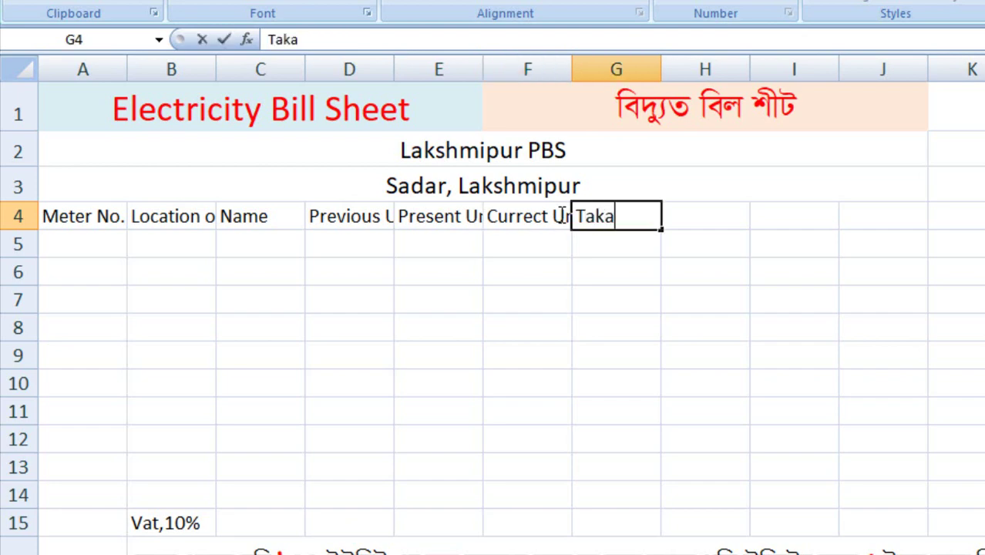
{"action": "key", "text": "Tab"}
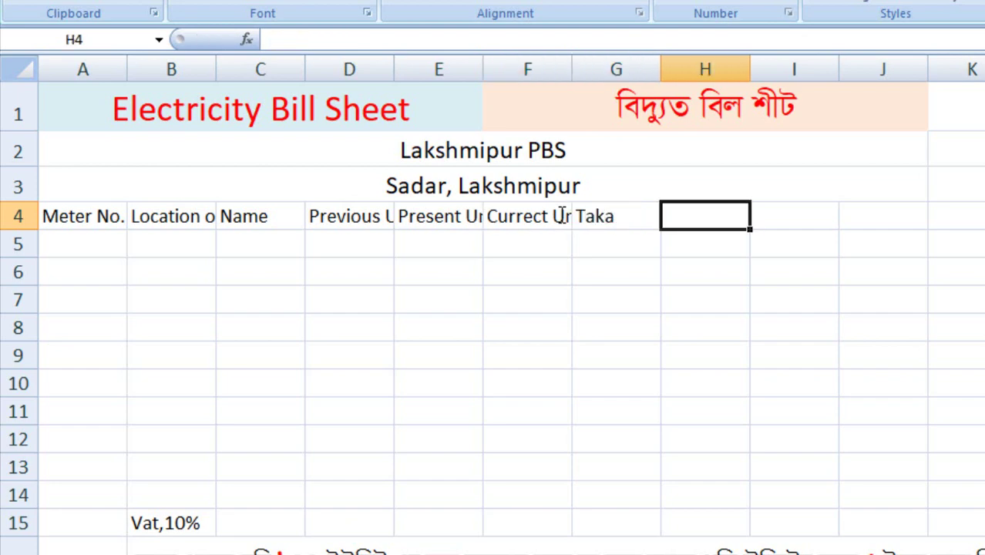
{"action": "type", "text": "Vat"}
{"action": "key", "text": "Tab"}
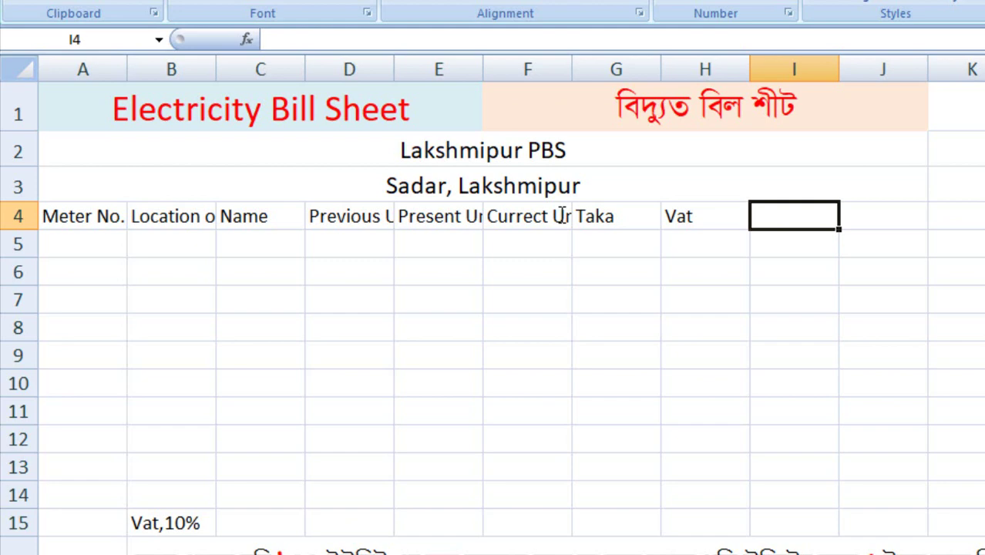
{"action": "type", "text": "Mi"}
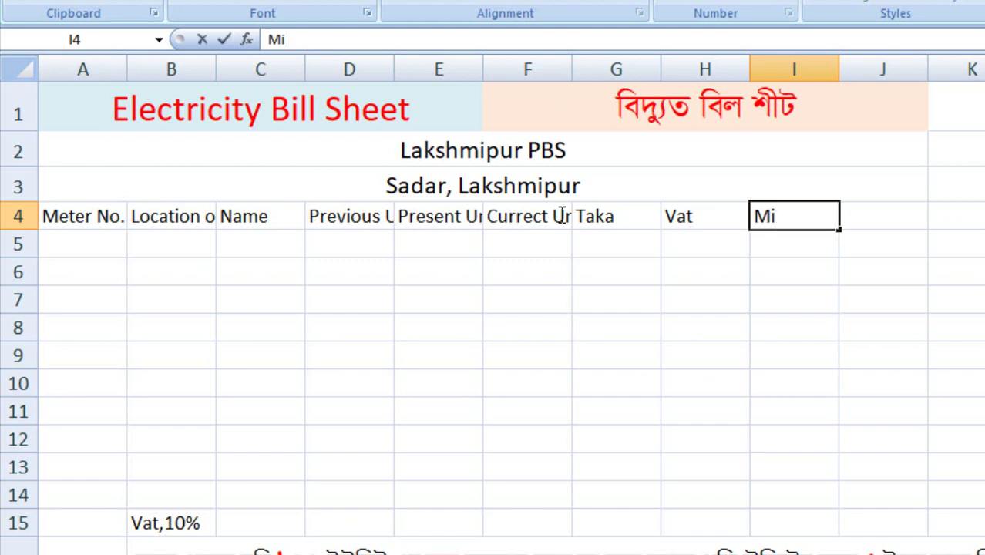
{"action": "type", "text": "ter C"}
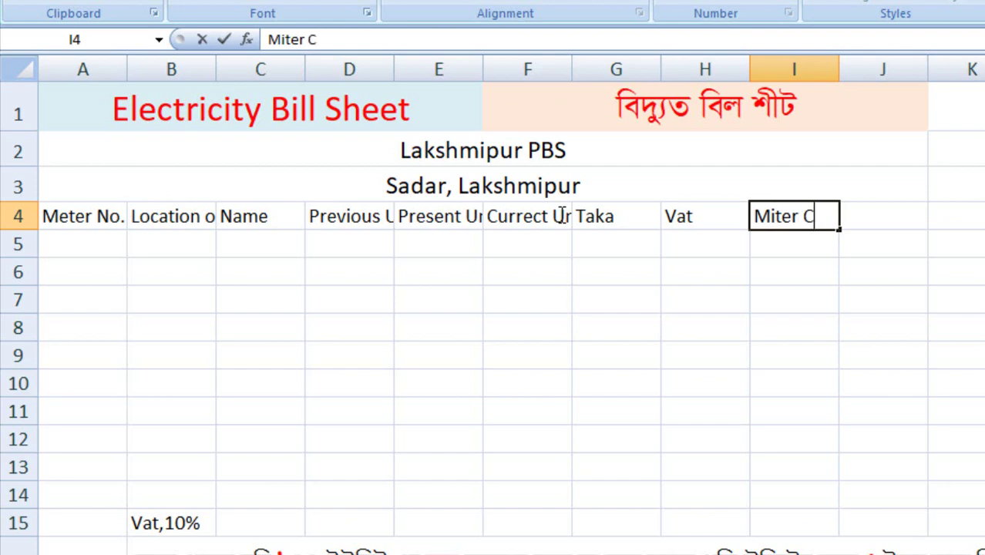
{"action": "type", "text": "harge"}
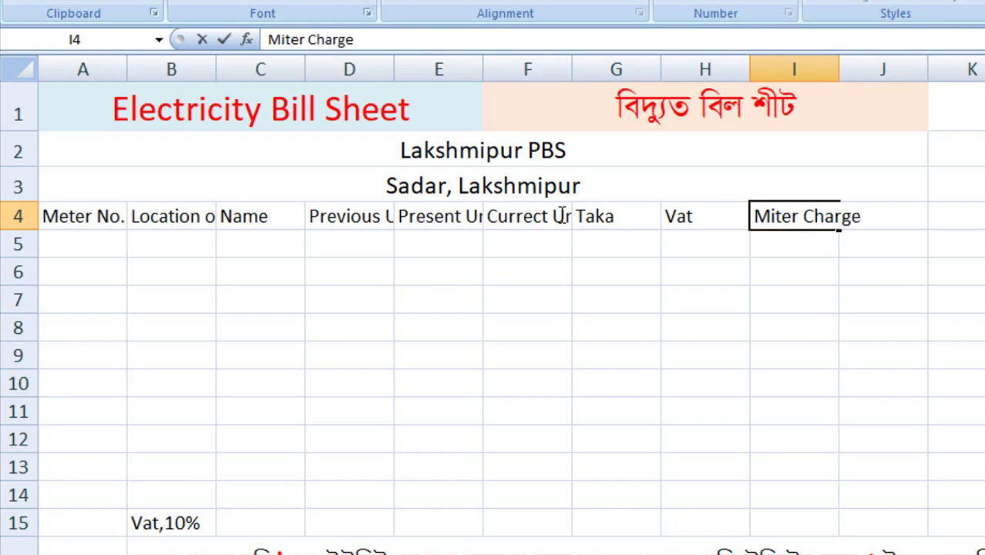
{"action": "key", "text": "Tab"}
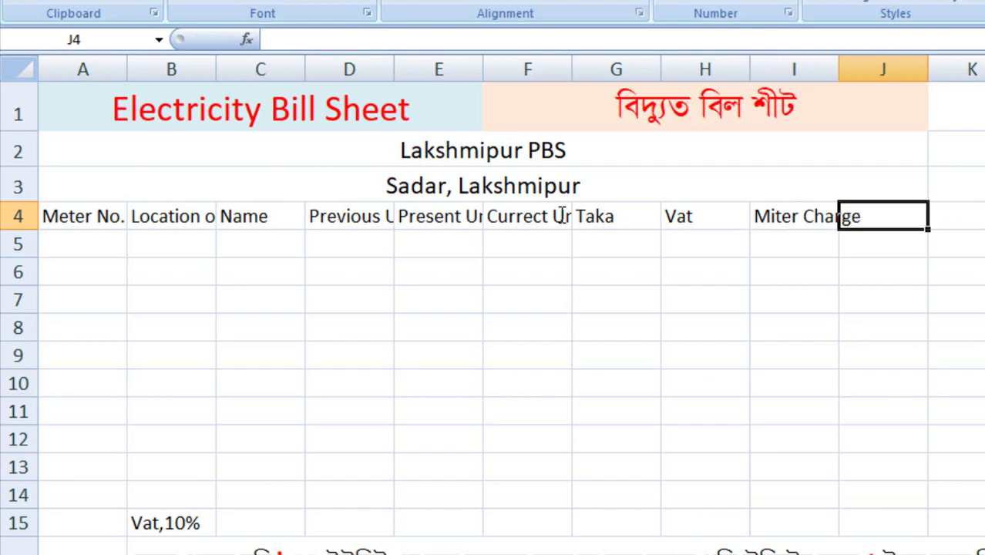
{"action": "type", "text": "To"}
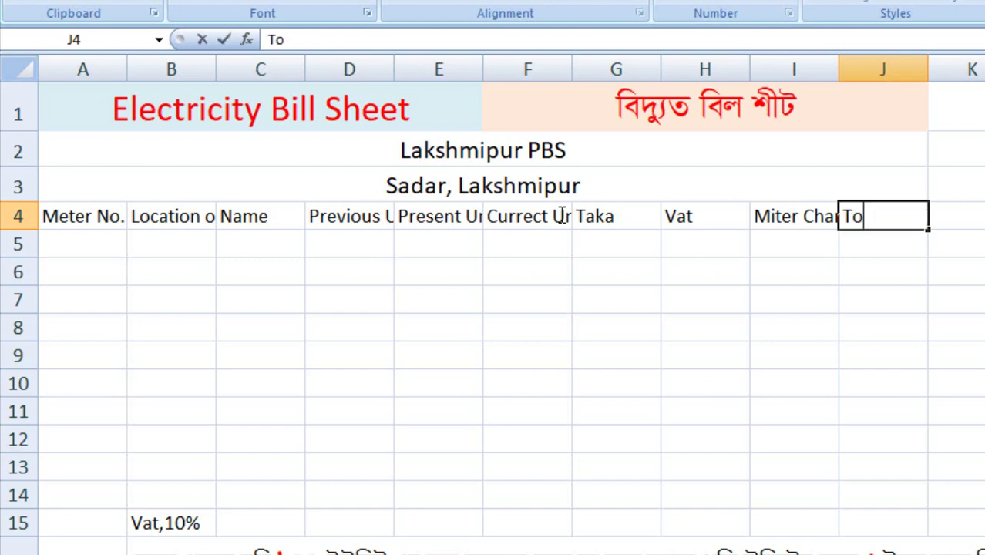
{"action": "type", "text": "tal Taka"}
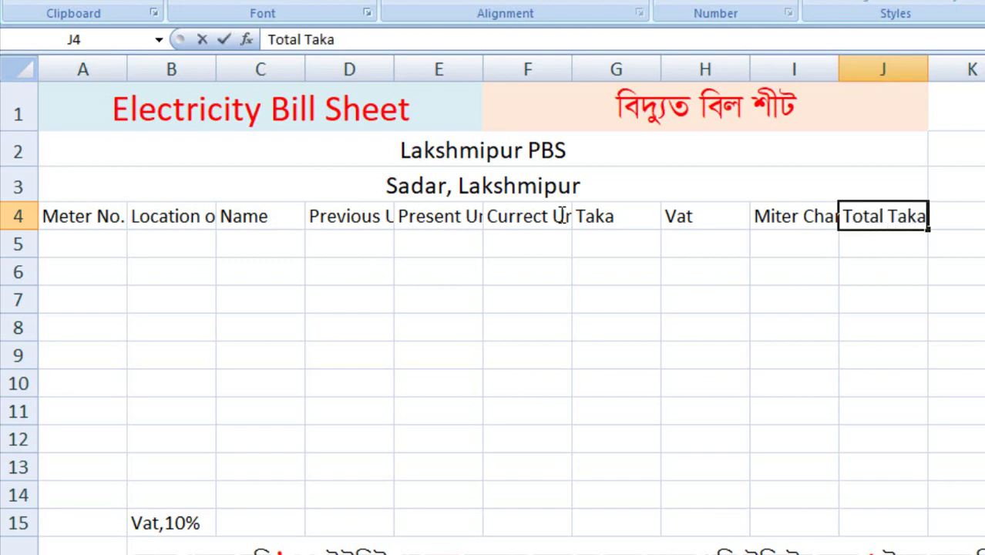
Make the row 4 headings wrap text, centre vertically and turn bold.
{"action": "left_click_drag", "start_coordinate": [69, 220], "coordinate": [837, 214]}
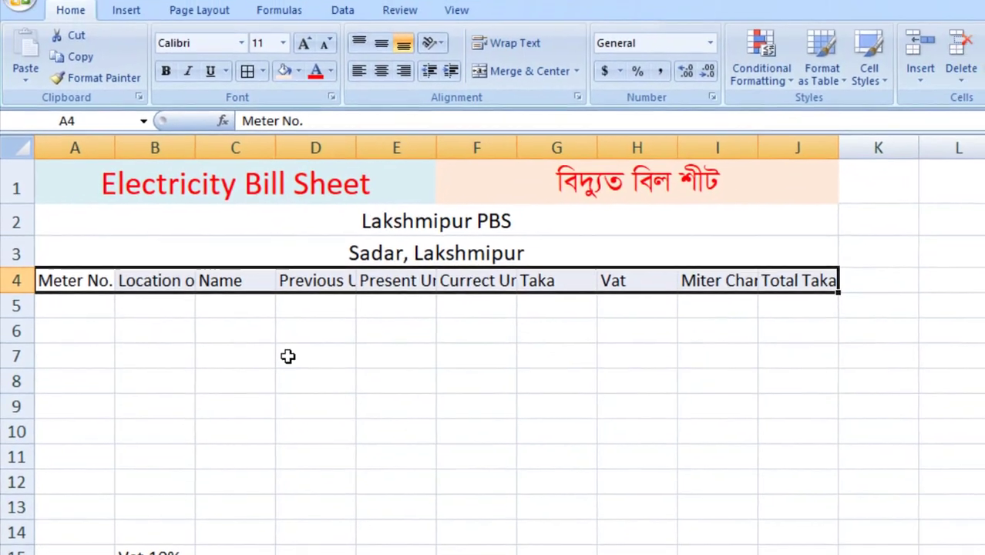
{"action": "left_click", "coordinate": [231, 296]}
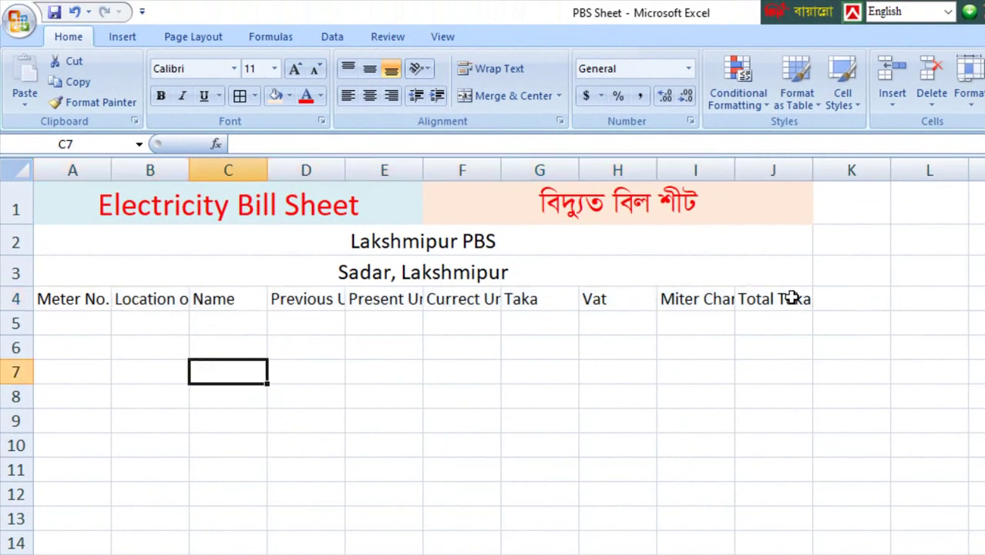
{"action": "left_click_drag", "start_coordinate": [792, 298], "coordinate": [77, 297]}
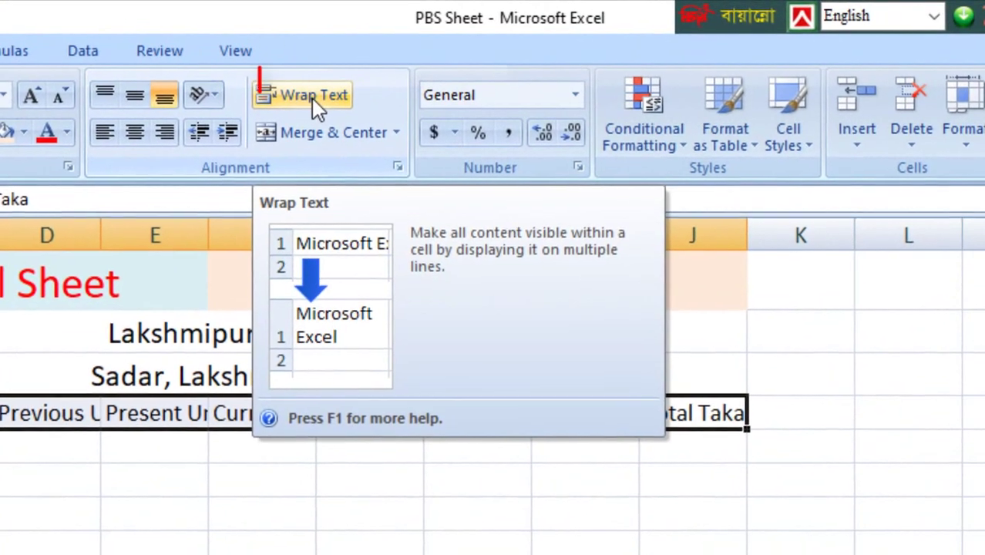
{"action": "left_click", "coordinate": [497, 70]}
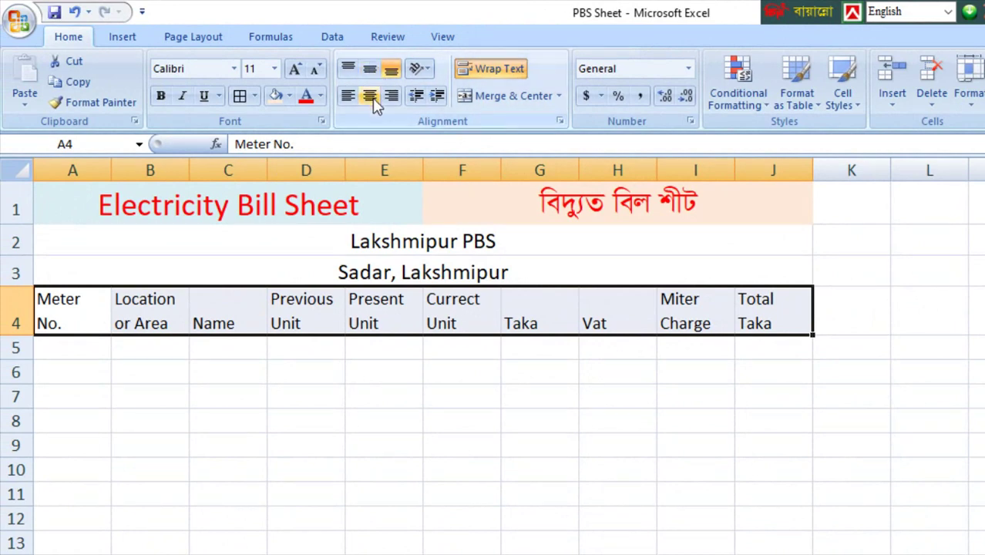
{"action": "left_click", "coordinate": [369, 69]}
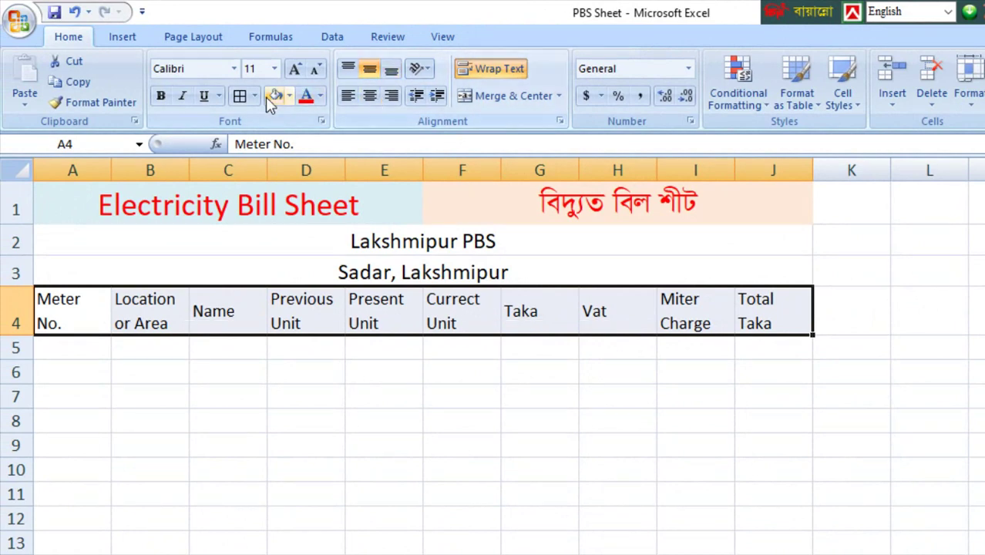
{"action": "left_click", "coordinate": [160, 95]}
{"action": "left_click", "coordinate": [86, 318]}
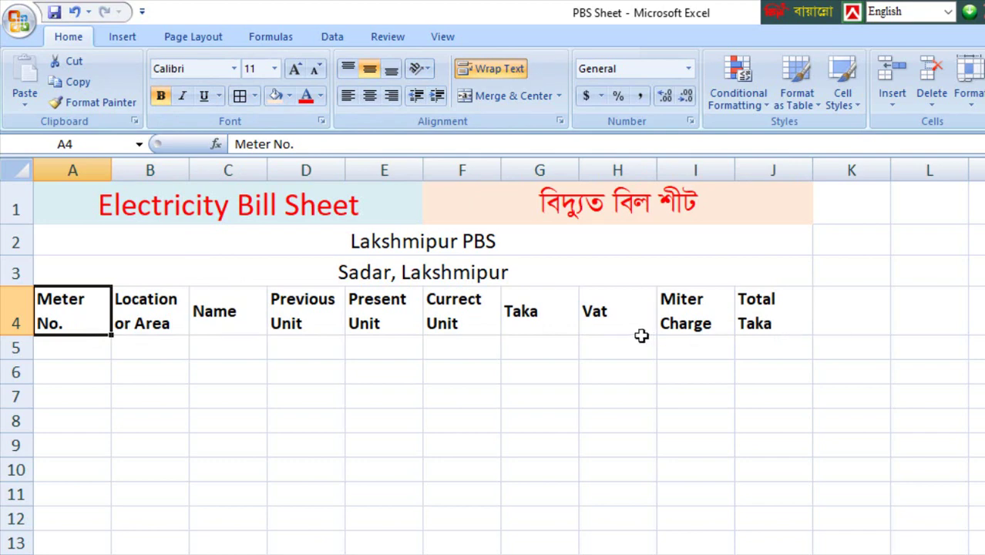
Centre the row 4 headings horizontally and check several header cells.
{"action": "left_click_drag", "start_coordinate": [773, 316], "coordinate": [79, 326]}
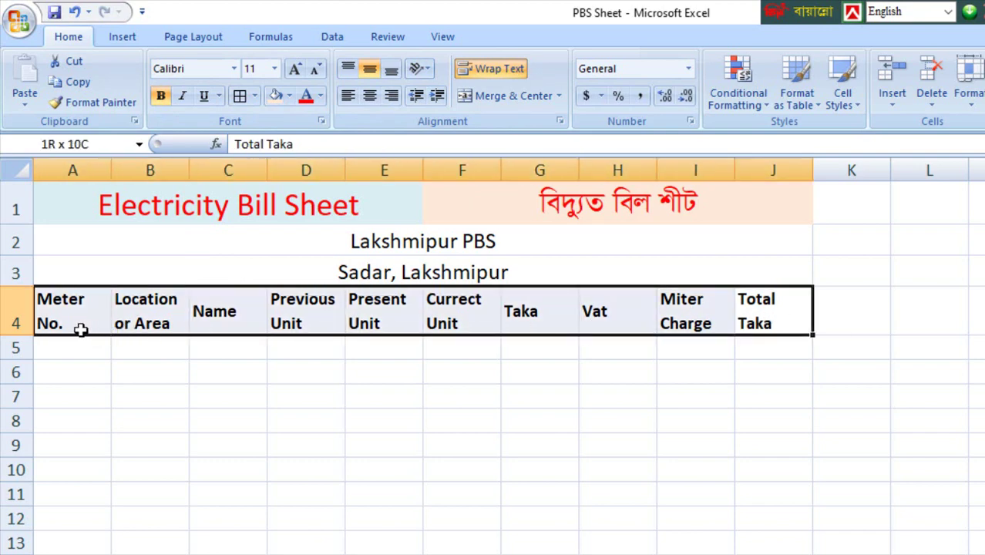
{"action": "left_click", "coordinate": [369, 96]}
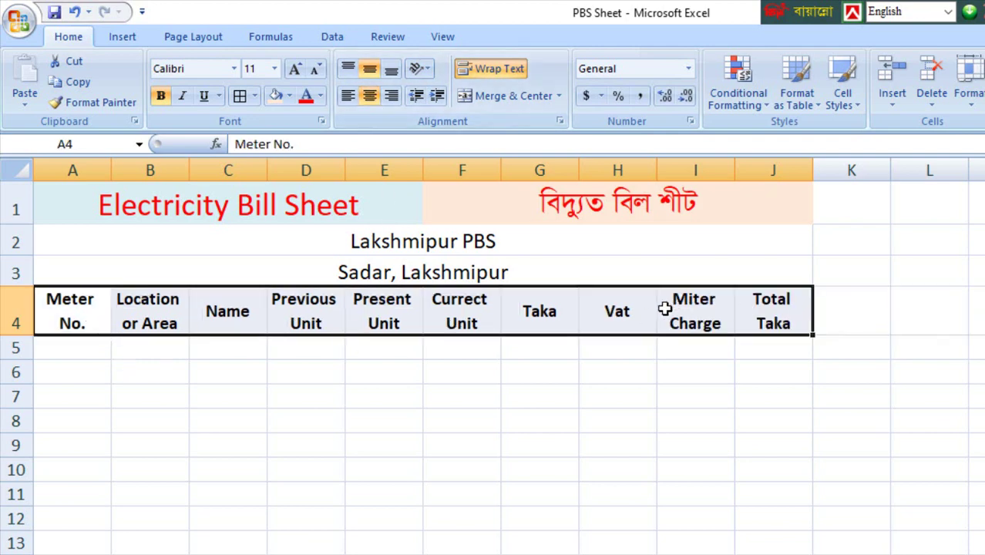
{"action": "left_click", "coordinate": [640, 321]}
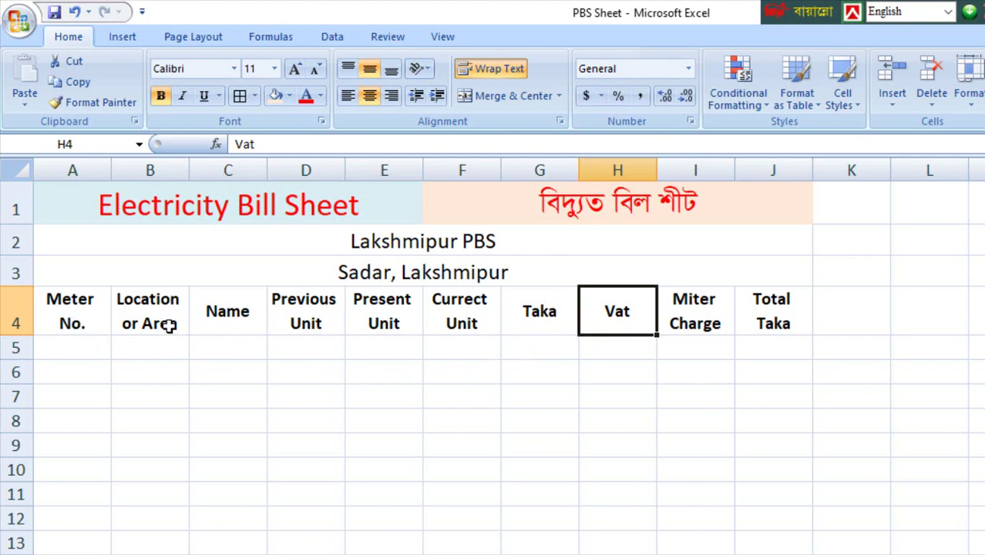
{"action": "left_click", "coordinate": [247, 316]}
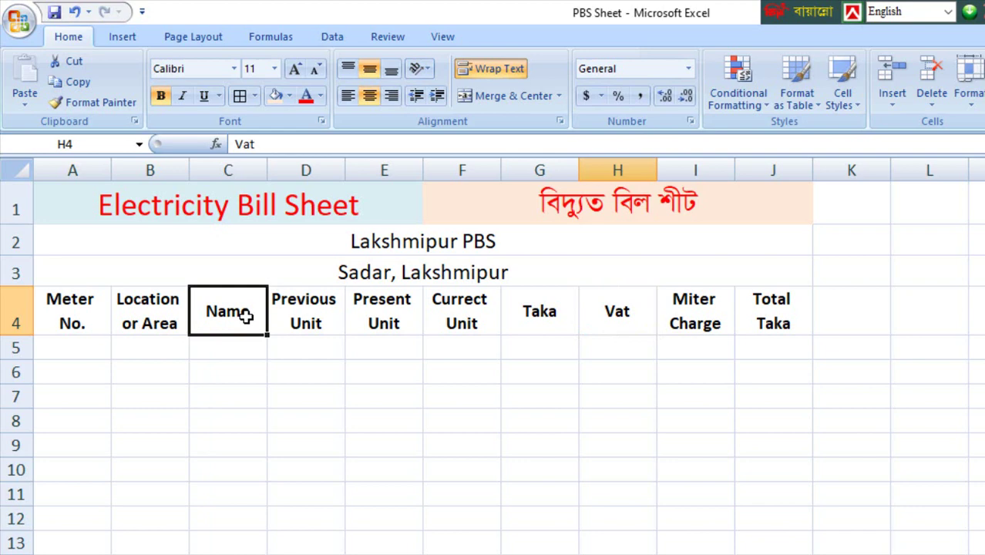
{"action": "left_click", "coordinate": [318, 310]}
{"action": "left_click", "coordinate": [385, 314]}
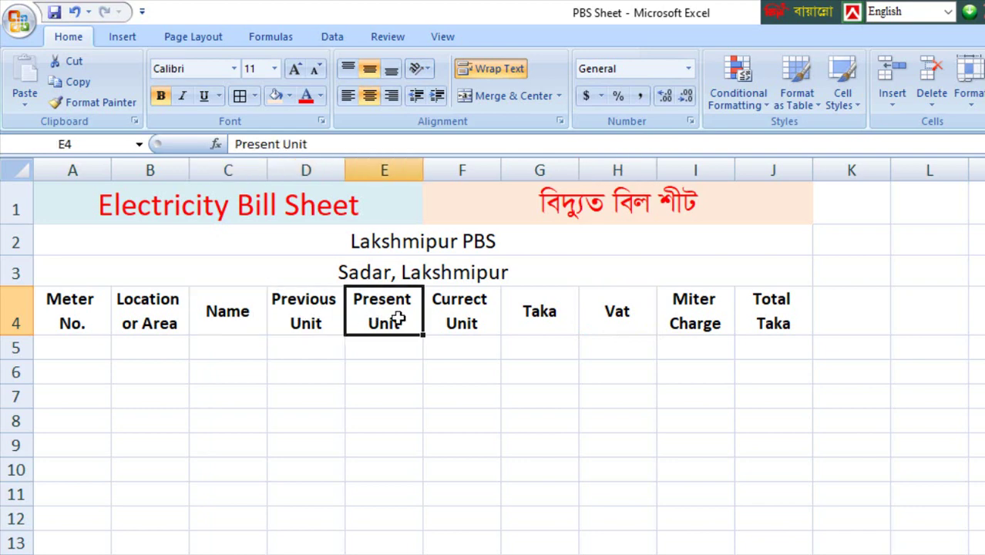
{"action": "left_click", "coordinate": [472, 322]}
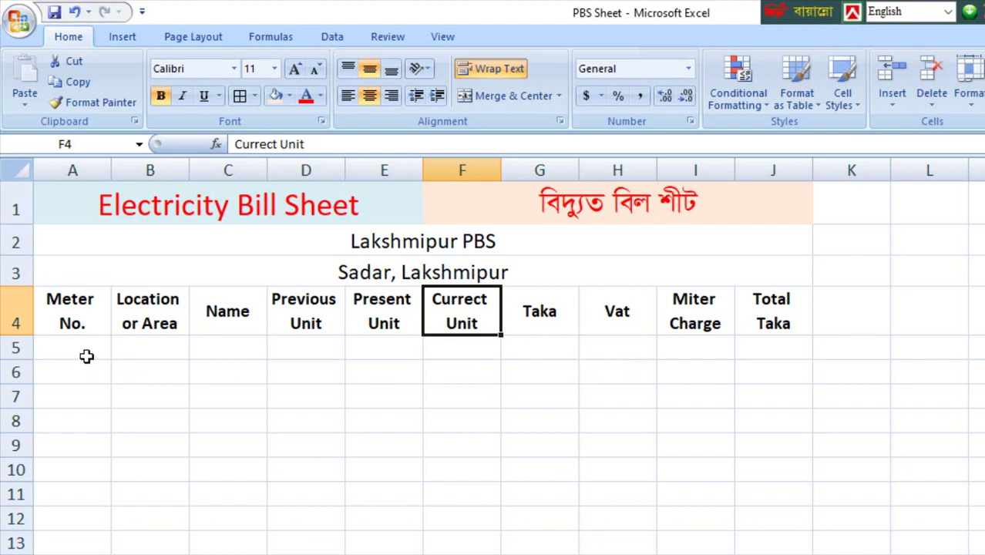
Fill meter numbers 1001 to 1010 into A5:A14 from a 1001, 1002 series.
{"action": "left_click", "coordinate": [86, 353]}
{"action": "type", "text": "100"}
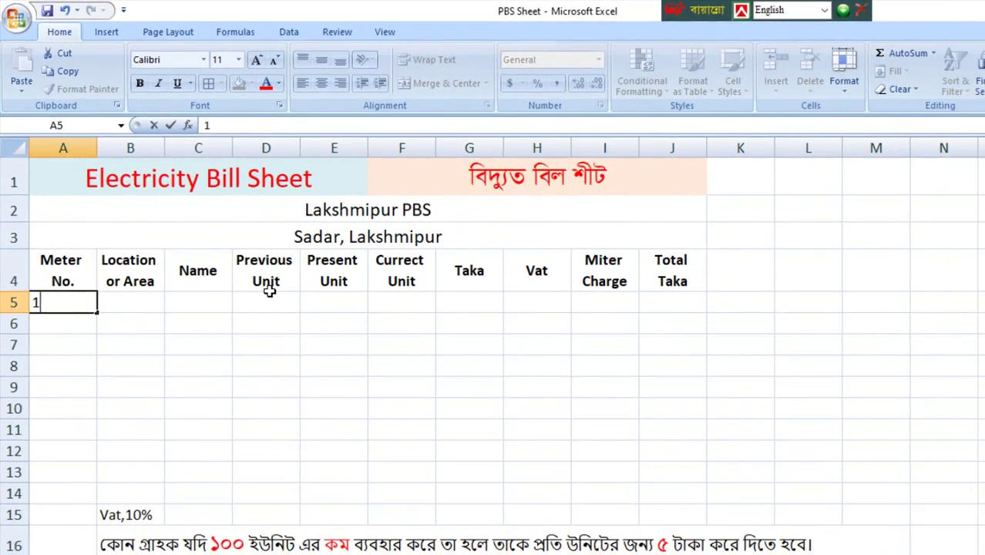
{"action": "type", "text": "1"}
{"action": "key", "text": "Return"}
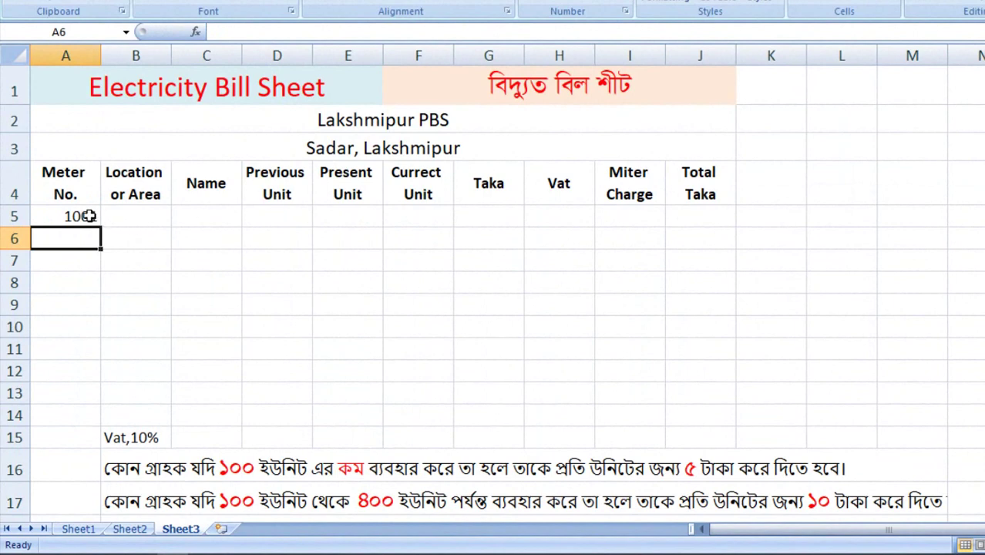
{"action": "left_click", "coordinate": [78, 270]}
{"action": "left_click_drag", "start_coordinate": [105, 228], "coordinate": [106, 417]}
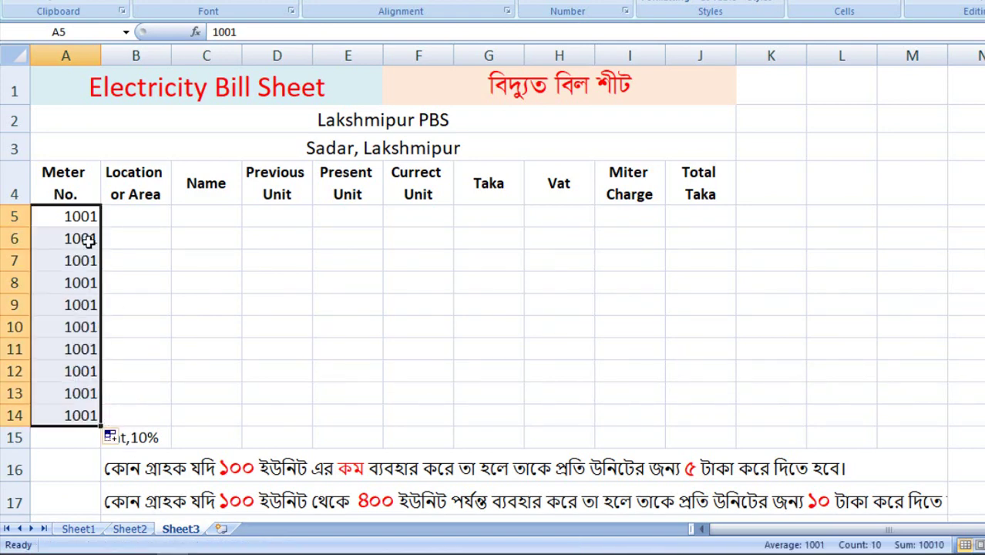
{"action": "key", "text": "ctrl+z"}
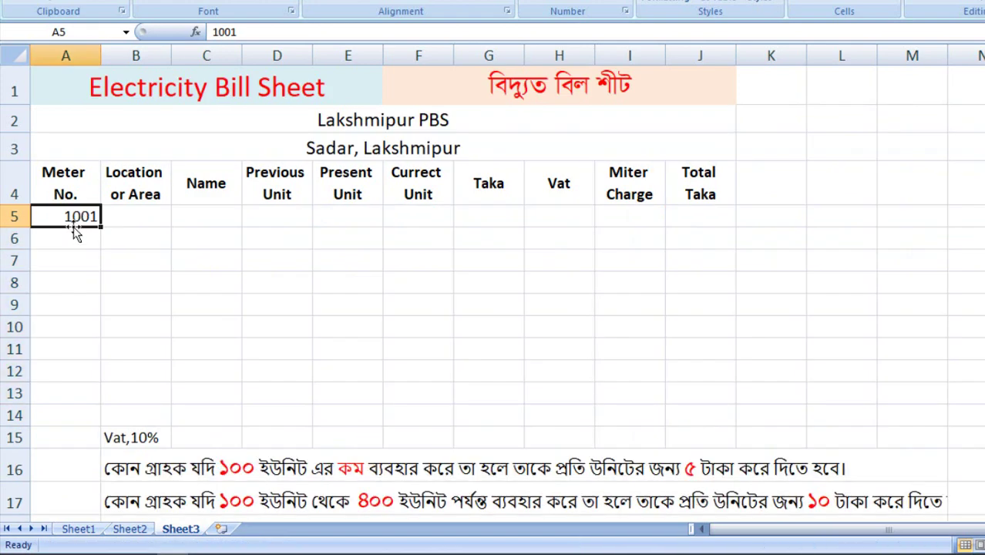
{"action": "left_click", "coordinate": [83, 240]}
{"action": "type", "text": "1002"}
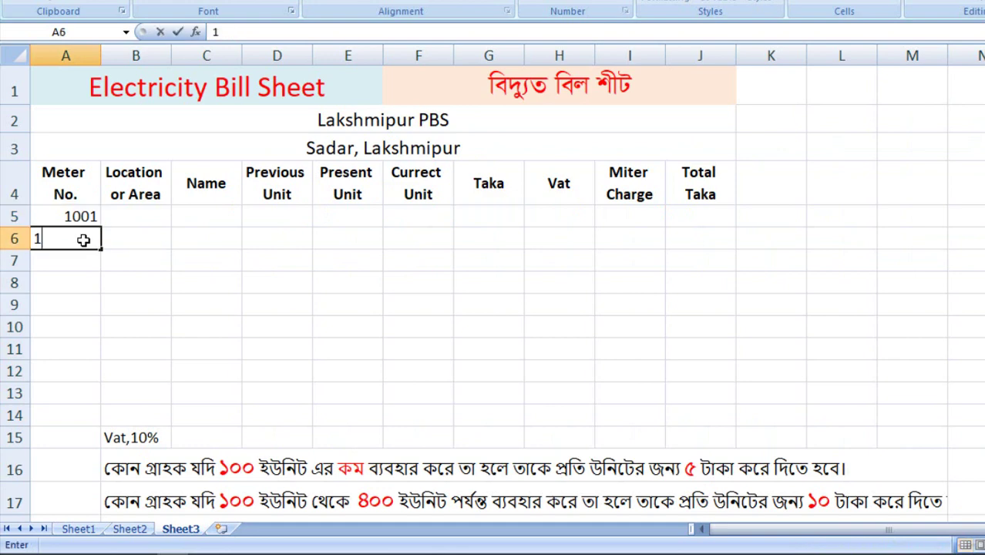
{"action": "key", "text": "Return"}
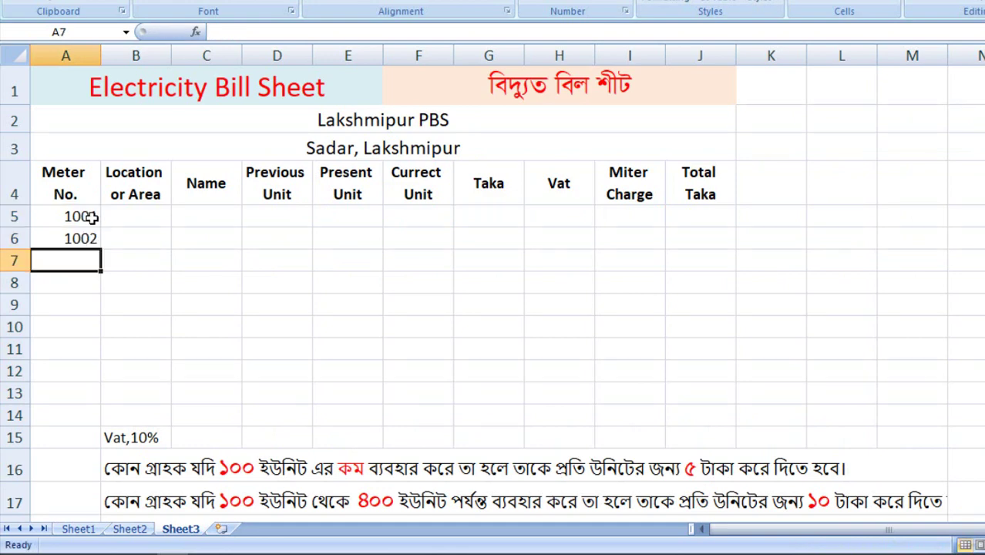
{"action": "left_click_drag", "start_coordinate": [91, 216], "coordinate": [94, 416]}
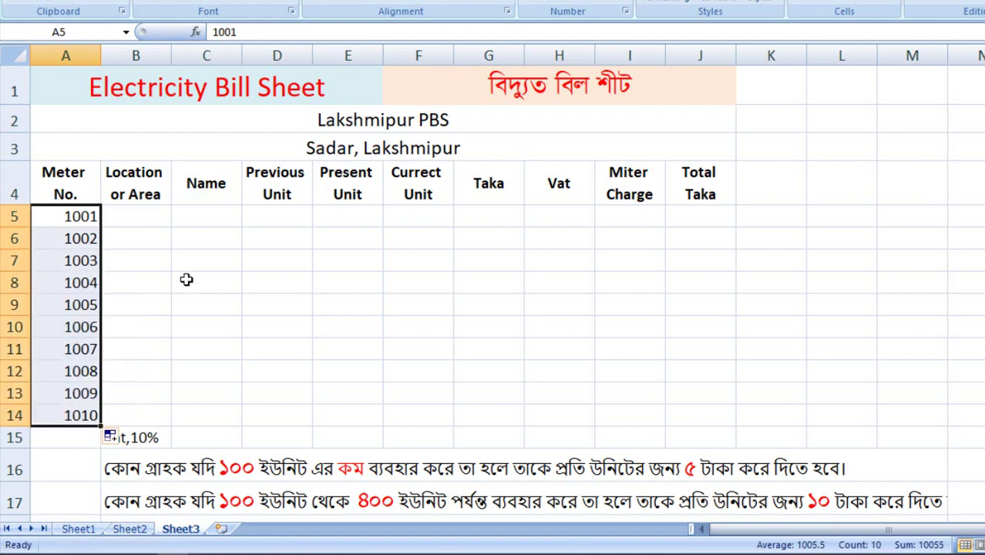
{"action": "left_click", "coordinate": [145, 220]}
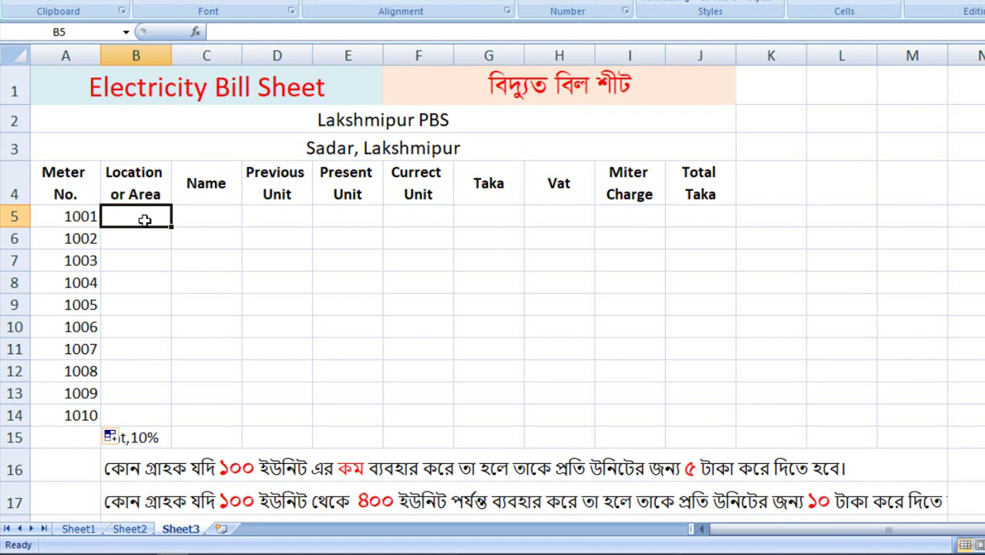
Enter 'Sarar, Lak,' in B5 and copy it down to B14.
{"action": "type", "text": "Sarar"}
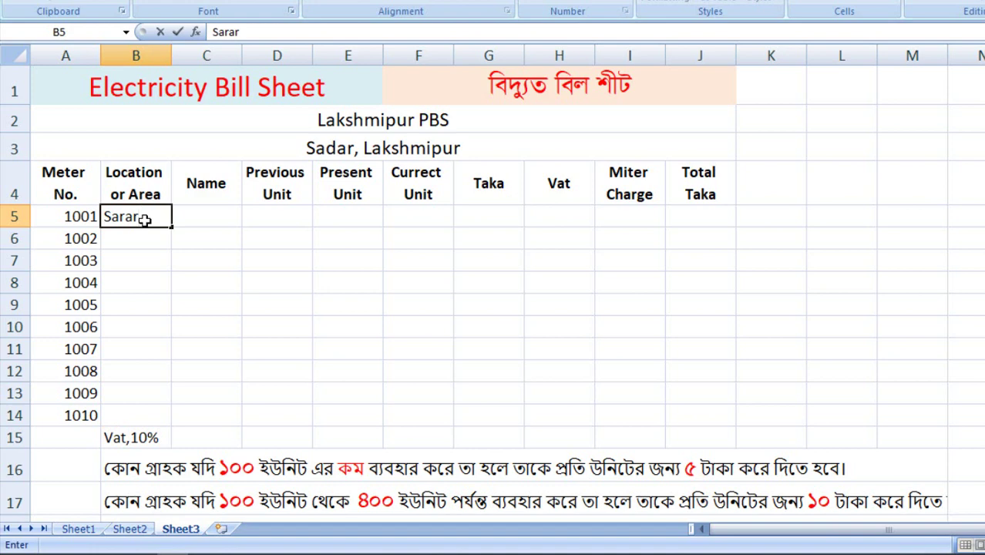
{"action": "type", "text": ", Laks"}
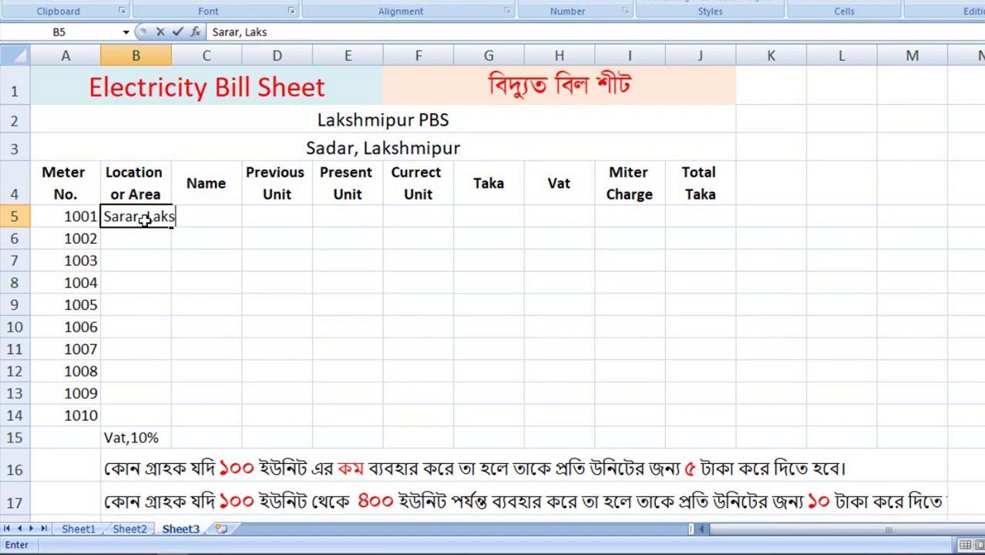
{"action": "key", "text": "BackSpace"}
{"action": "type", "text": ","}
{"action": "left_click", "coordinate": [193, 237]}
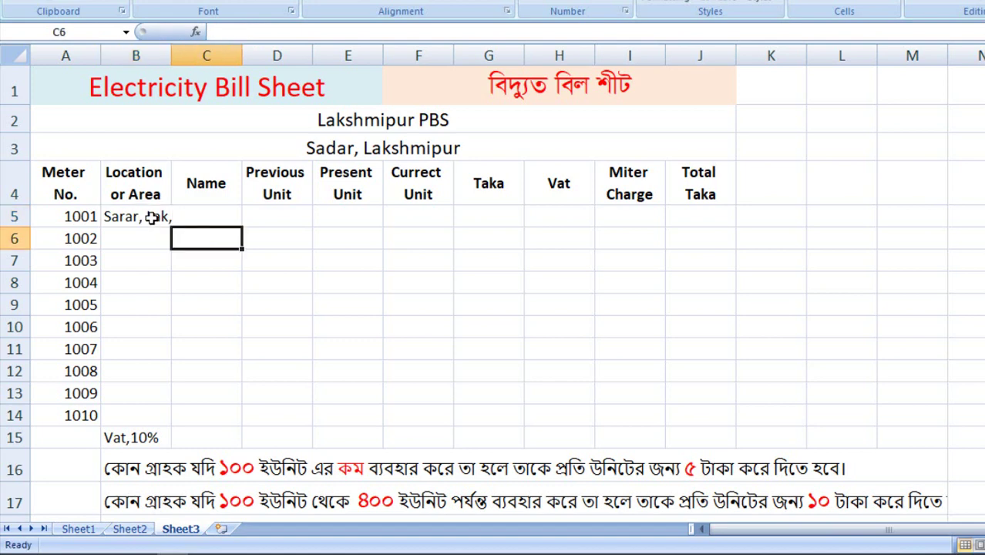
{"action": "left_click", "coordinate": [148, 218]}
{"action": "left_click_drag", "start_coordinate": [172, 226], "coordinate": [176, 420]}
{"action": "left_click", "coordinate": [211, 210]}
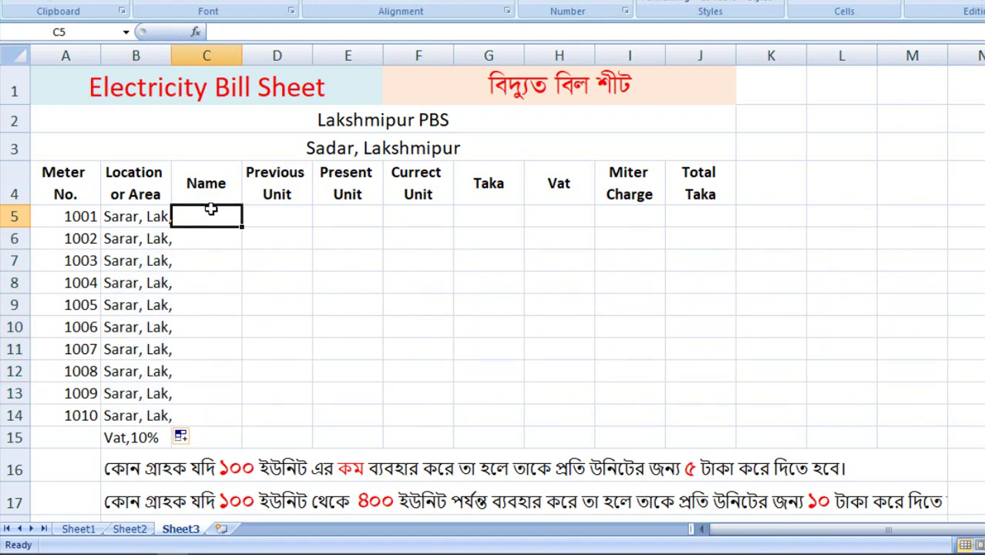
Enter the first four customer names in C5 to C8, correcting typos.
{"action": "type", "text": "Emran"}
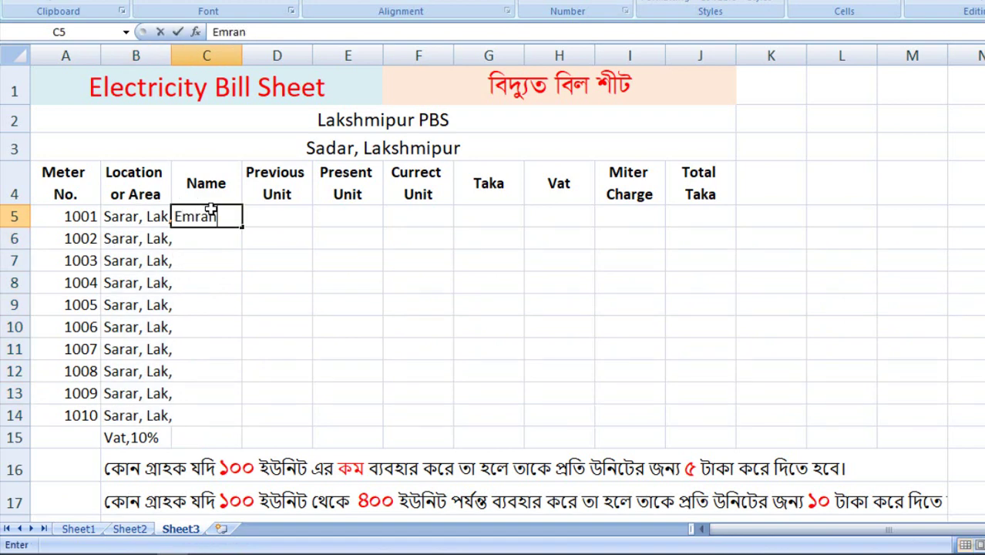
{"action": "key", "text": "Return"}
{"action": "type", "text": "Tanu"}
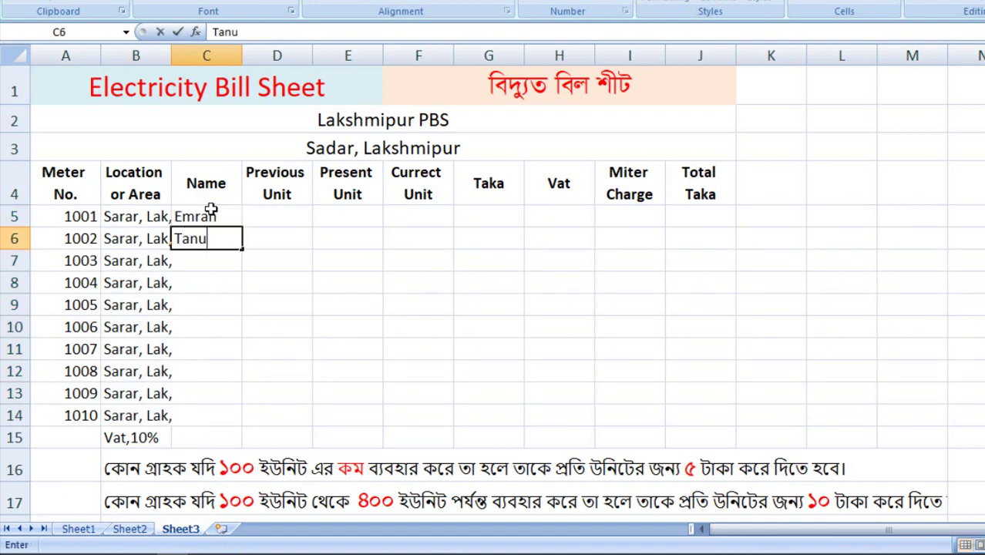
{"action": "key", "text": "Return"}
{"action": "type", "text": "WKfe"}
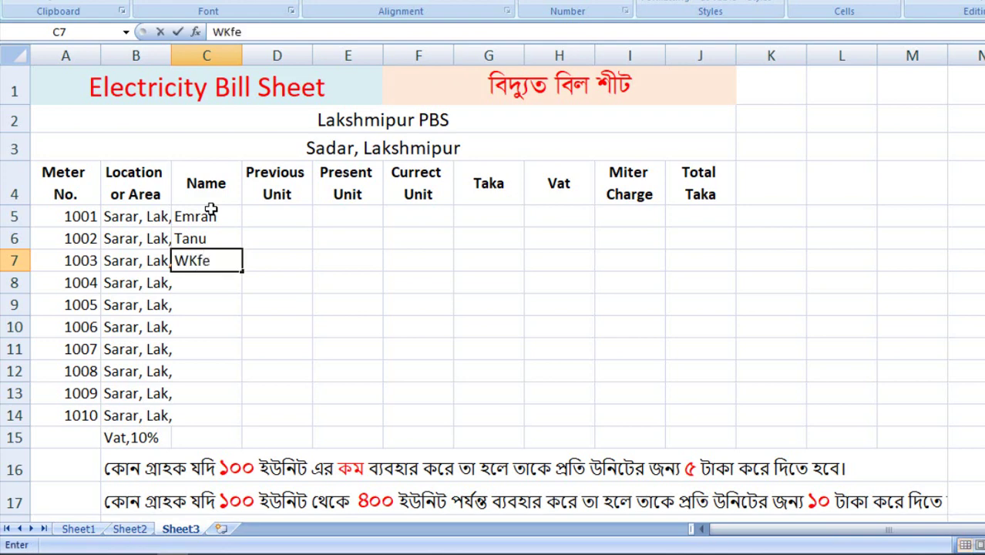
{"action": "key", "text": "Return"}
{"action": "type", "text": "POra"}
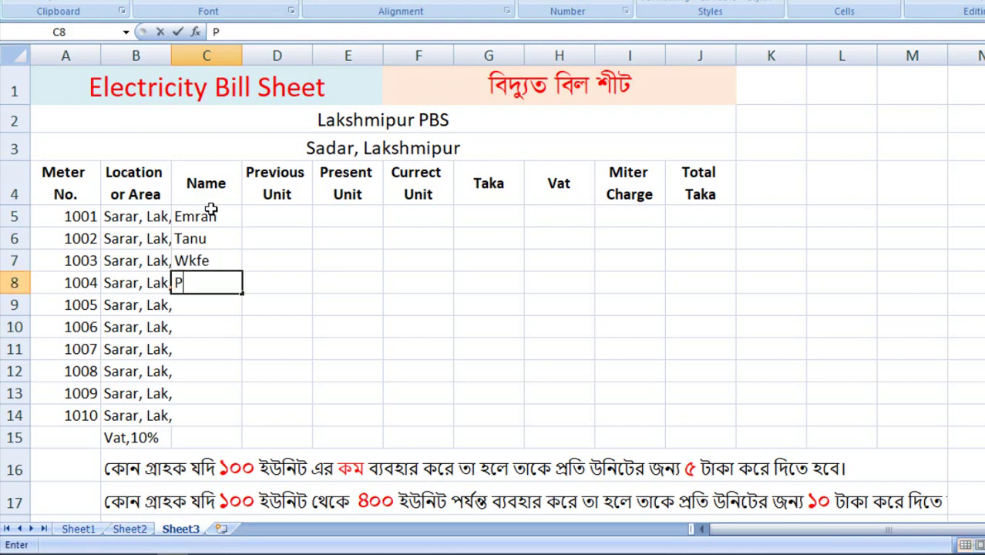
{"action": "key", "text": "BackSpace"}
{"action": "key", "text": "BackSpace"}
{"action": "key", "text": "BackSpace"}
{"action": "key", "text": "BackSpace"}
{"action": "type", "text": "POr"}
{"action": "key", "text": "BackSpace"}
{"action": "key", "text": "BackSpace"}
{"action": "key", "text": "BackSpace"}
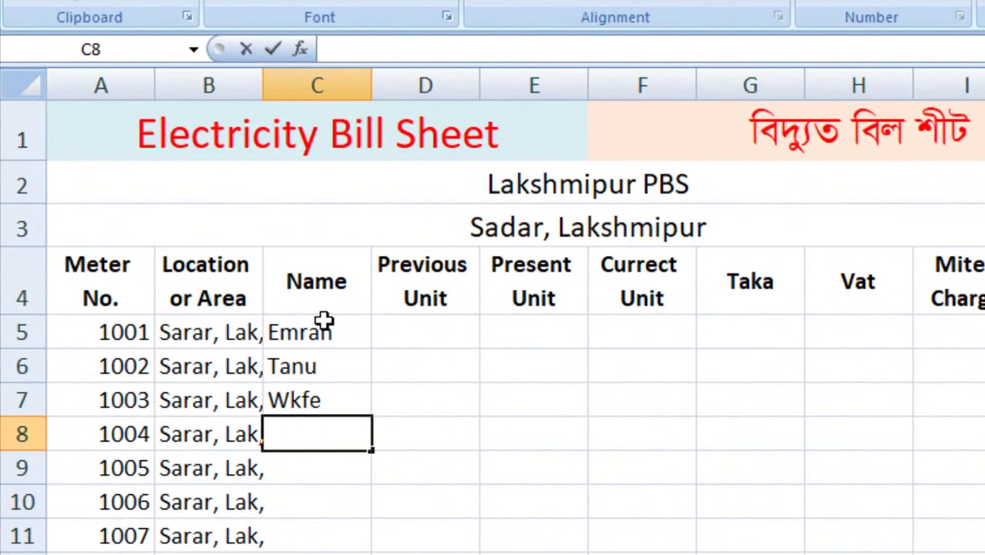
{"action": "type", "text": "Por"}
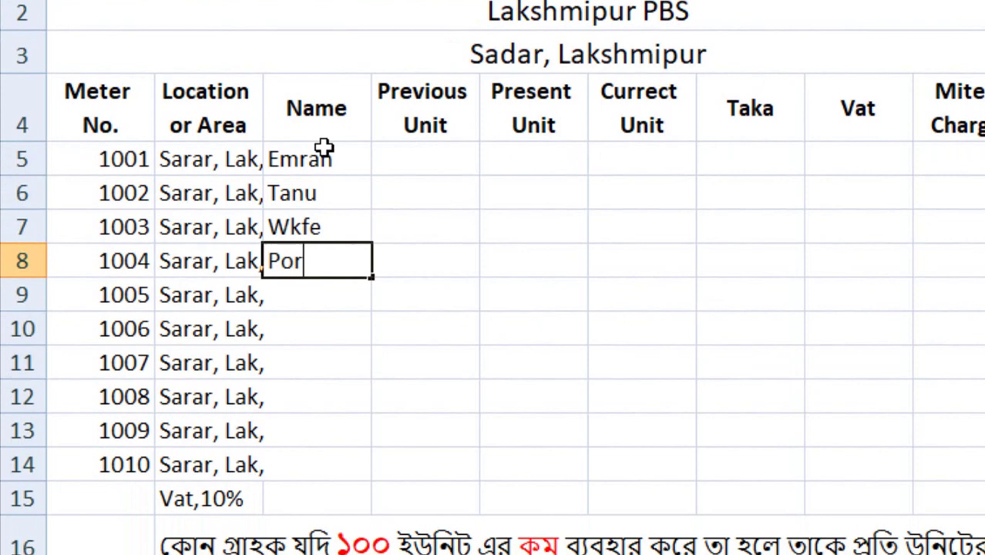
{"action": "type", "text": "ag"}
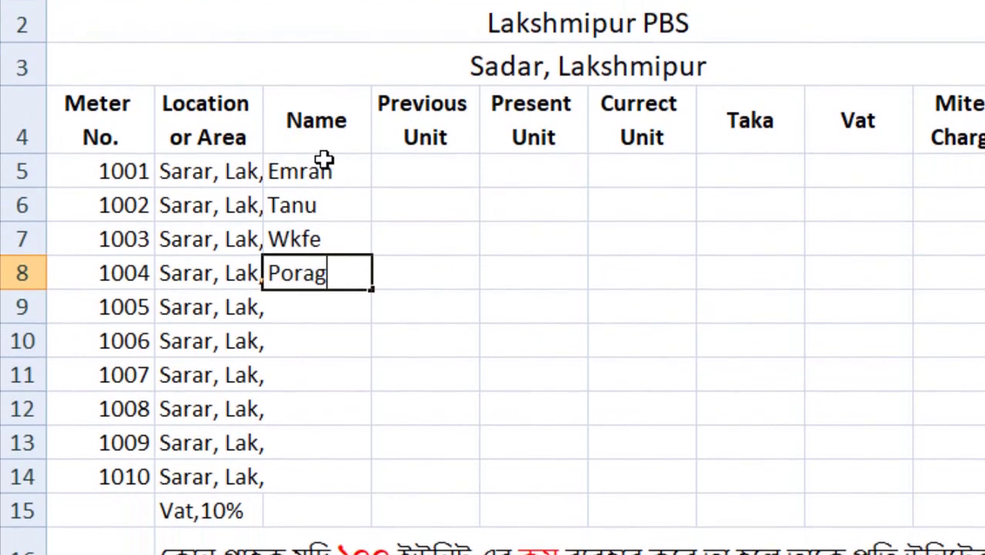
{"action": "key", "text": "Return"}
Enter the remaining six customer names in C9 to C14, rejecting an AutoComplete suggestion.
{"action": "type", "text": "Rokib"}
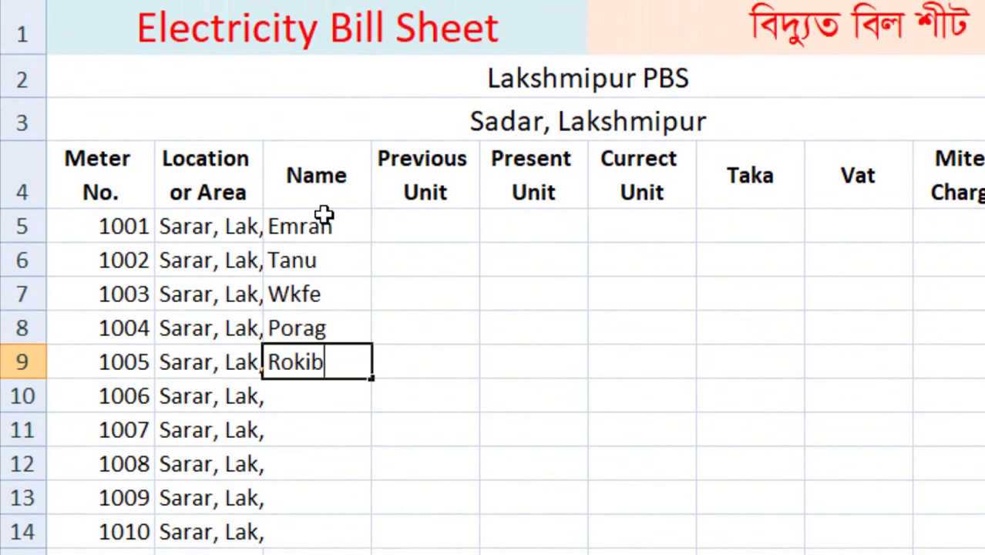
{"action": "key", "text": "Return"}
{"action": "type", "text": "Ni"}
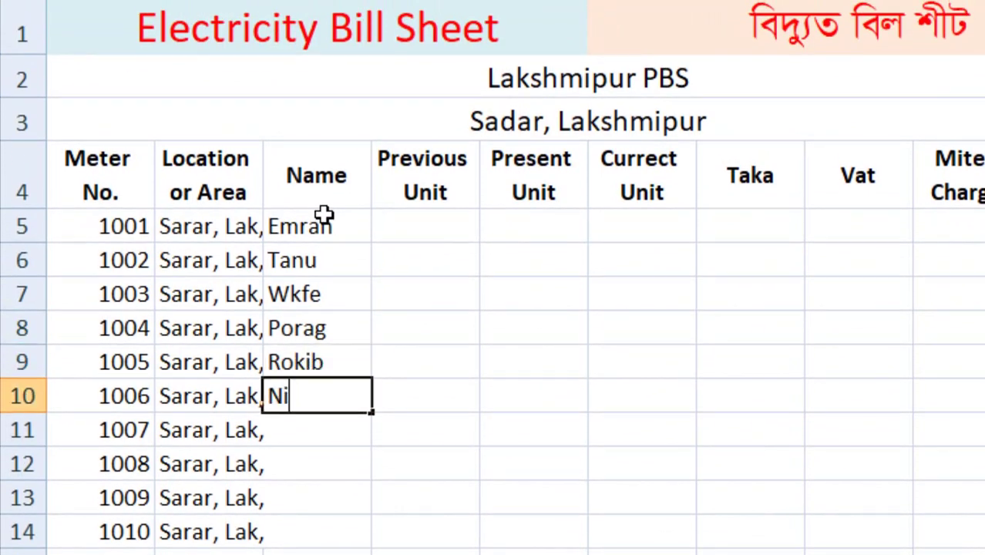
{"action": "type", "text": "rob"}
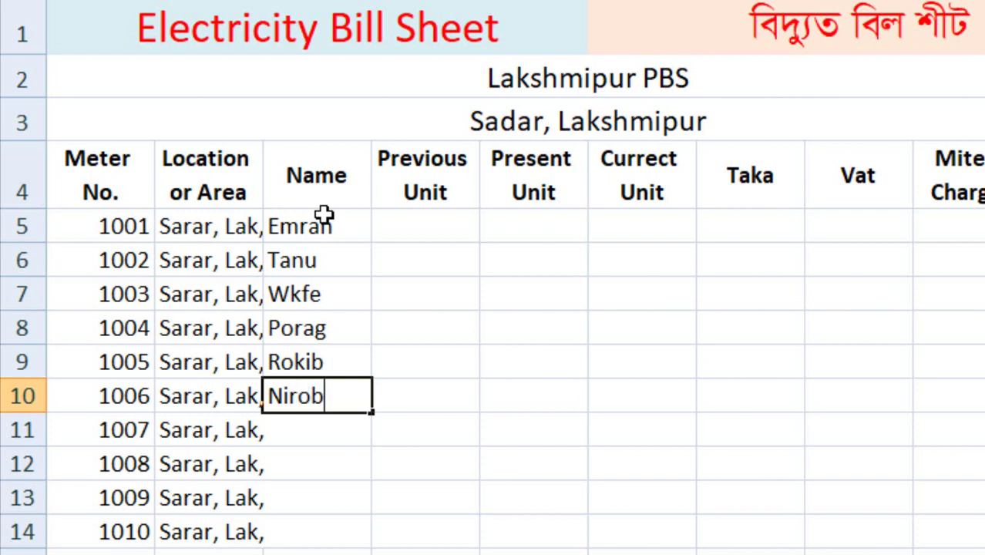
{"action": "key", "text": "Return"}
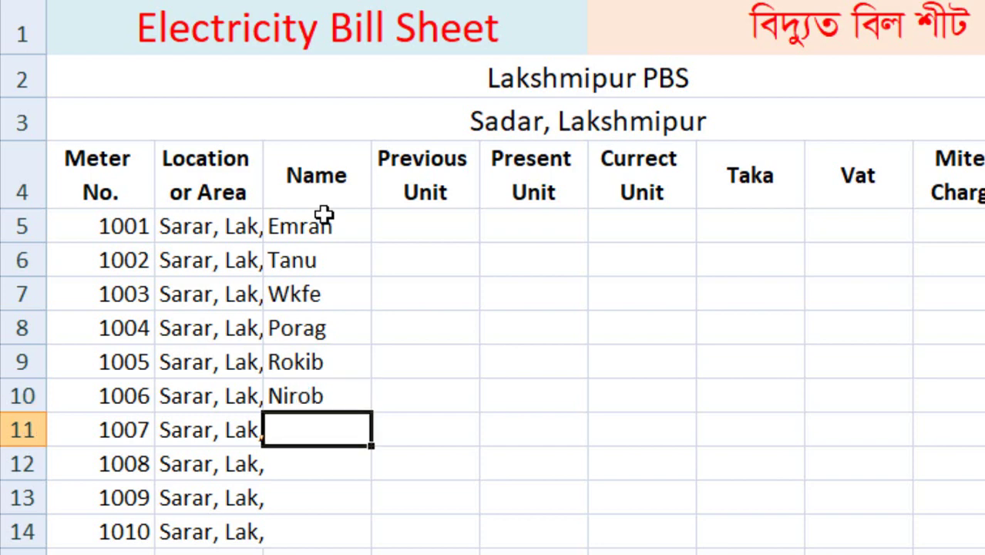
{"action": "type", "text": "Tana"}
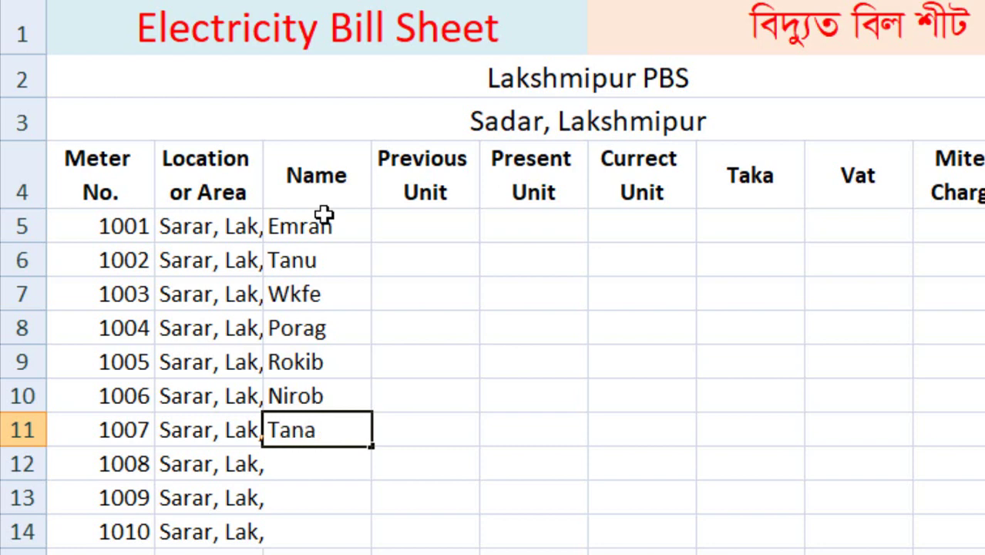
{"action": "key", "text": "Return"}
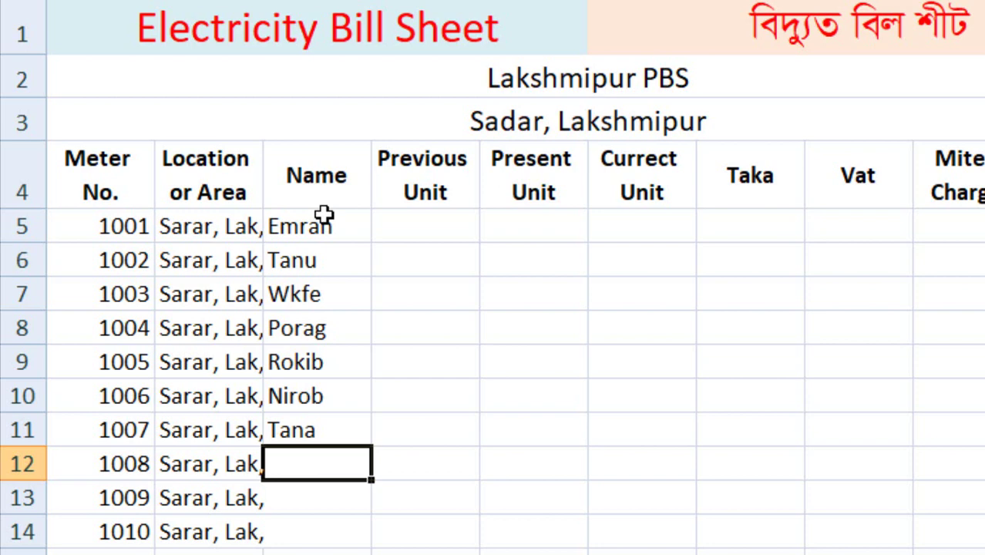
{"action": "type", "text": "m"}
{"action": "key", "text": "BackSpace"}
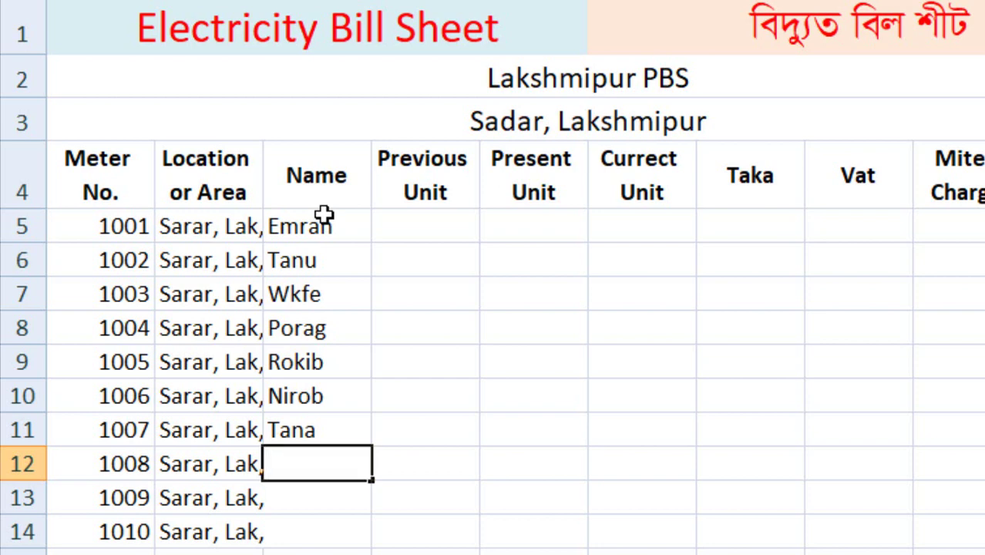
{"action": "type", "text": "Min"}
{"action": "key", "text": "BackSpace"}
{"action": "type", "text": "m"}
{"action": "key", "text": "Return"}
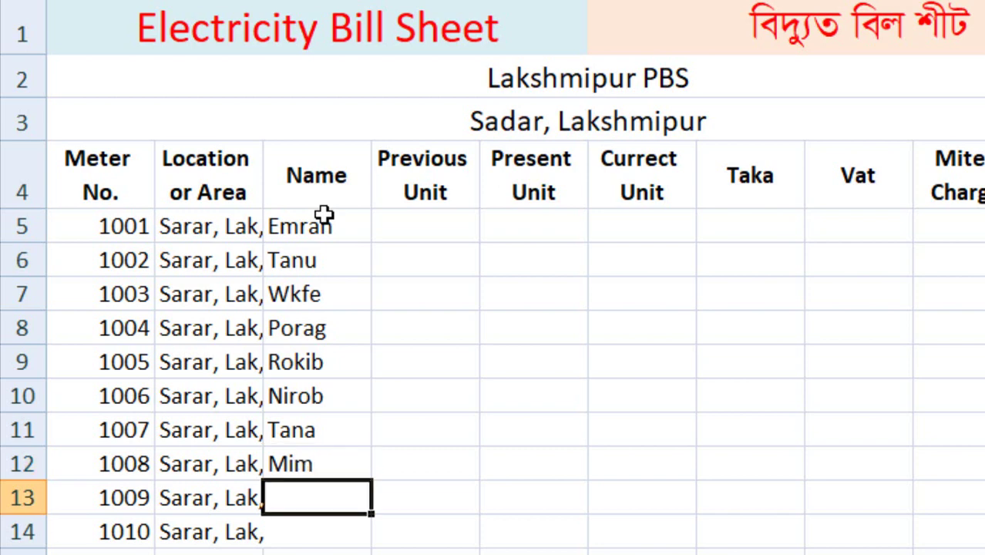
{"action": "type", "text": "Ji"}
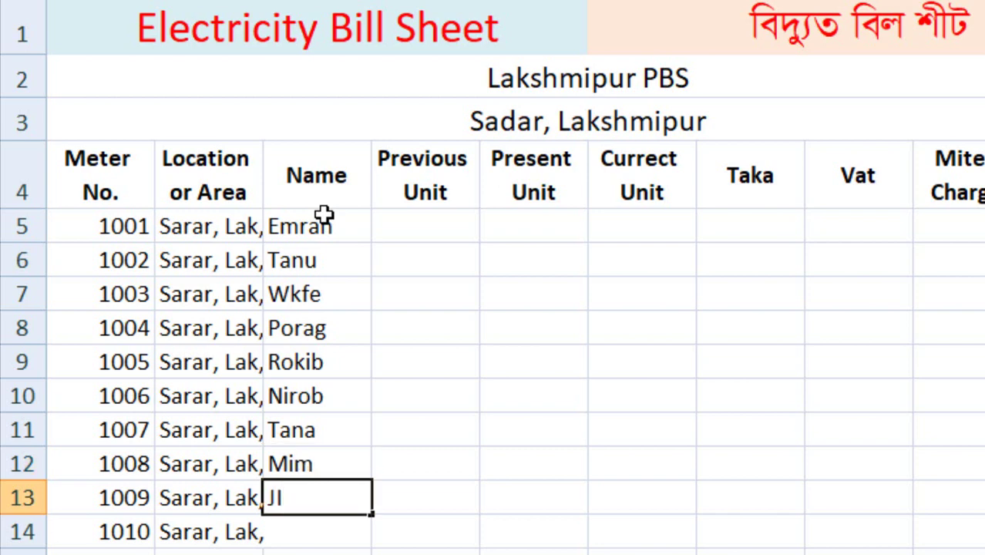
{"action": "key", "text": "BackSpace"}
{"action": "type", "text": "ihad"}
{"action": "key", "text": "Return"}
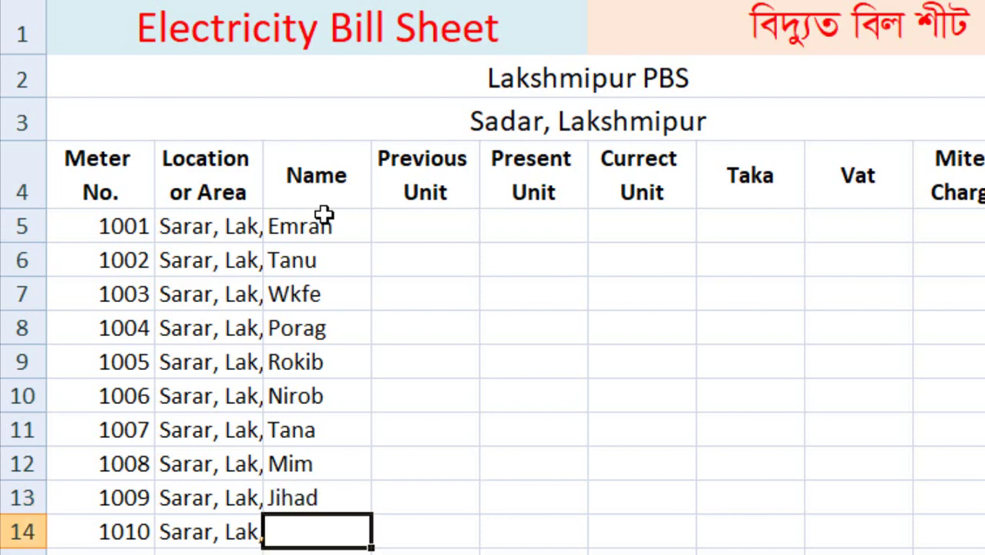
{"action": "type", "text": "Ro"}
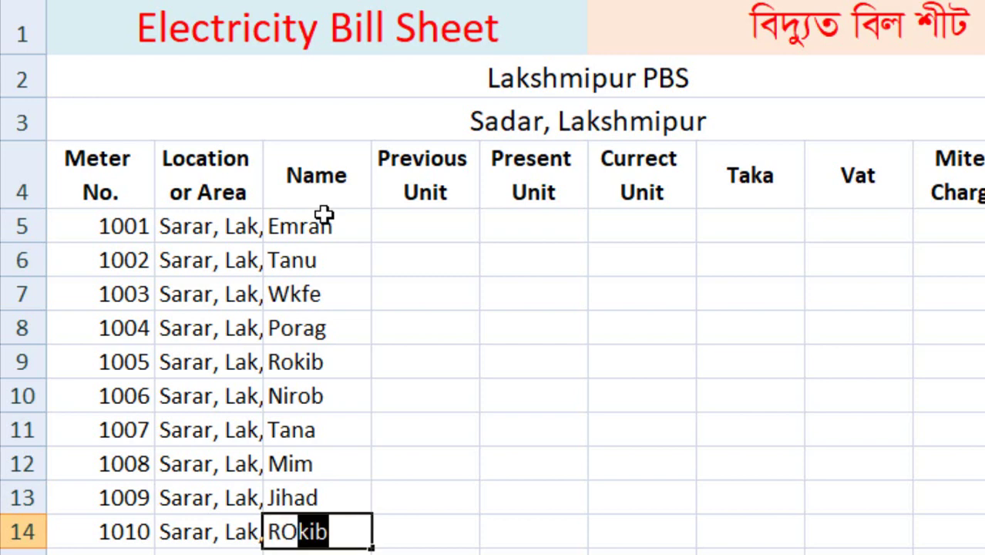
{"action": "key", "text": "BackSpace"}
{"action": "key", "text": "BackSpace"}
{"action": "type", "text": "oma"}
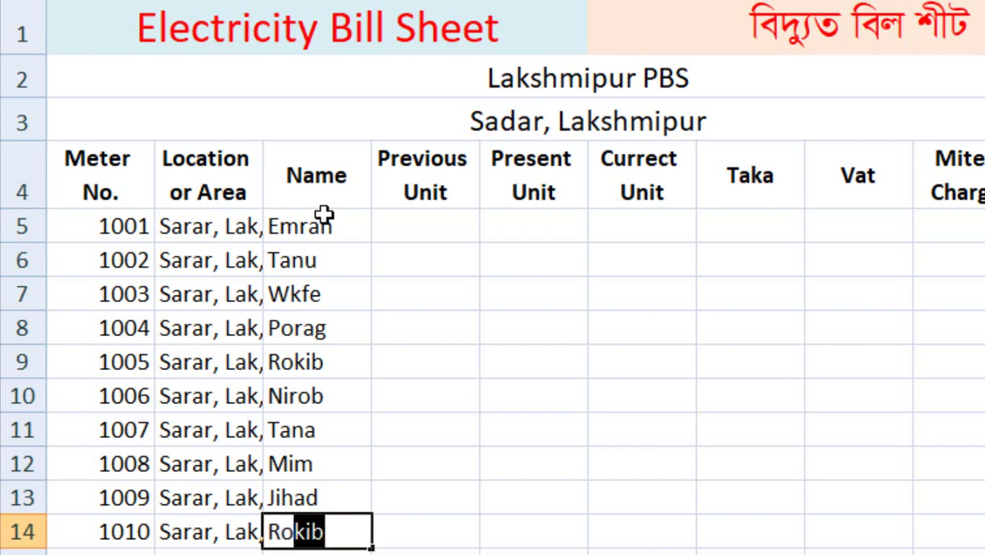
{"action": "type", "text": "n"}
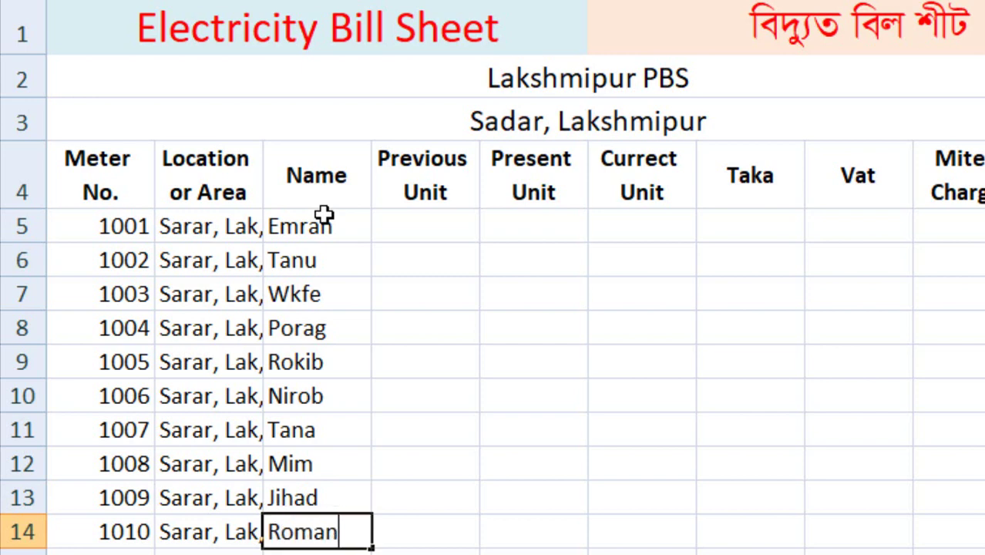
Bold the ten customer names in C5:C14 and widen the Location or Area column.
{"action": "left_click_drag", "start_coordinate": [321, 230], "coordinate": [325, 360]}
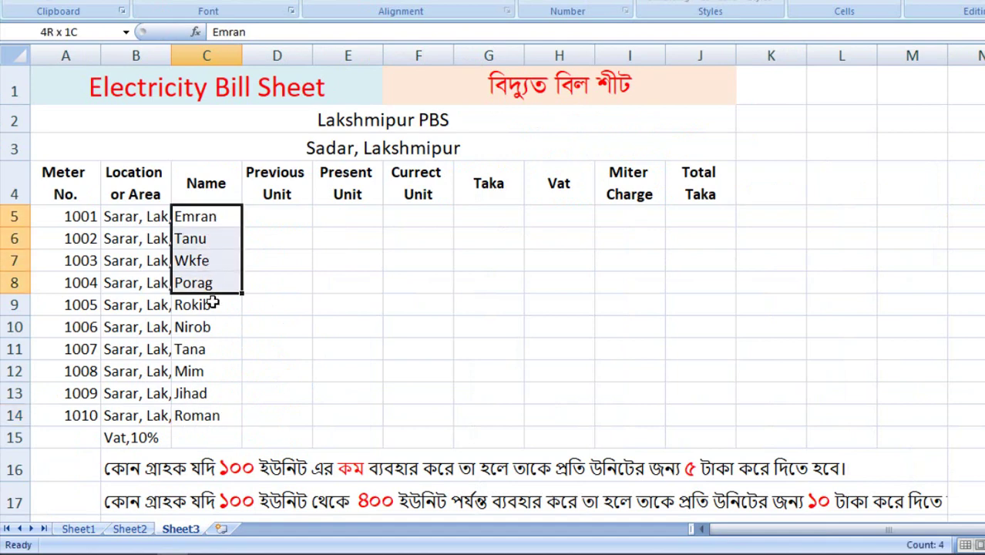
{"action": "left_click_drag", "start_coordinate": [212, 304], "coordinate": [212, 415]}
{"action": "key", "text": "ctrl+b"}
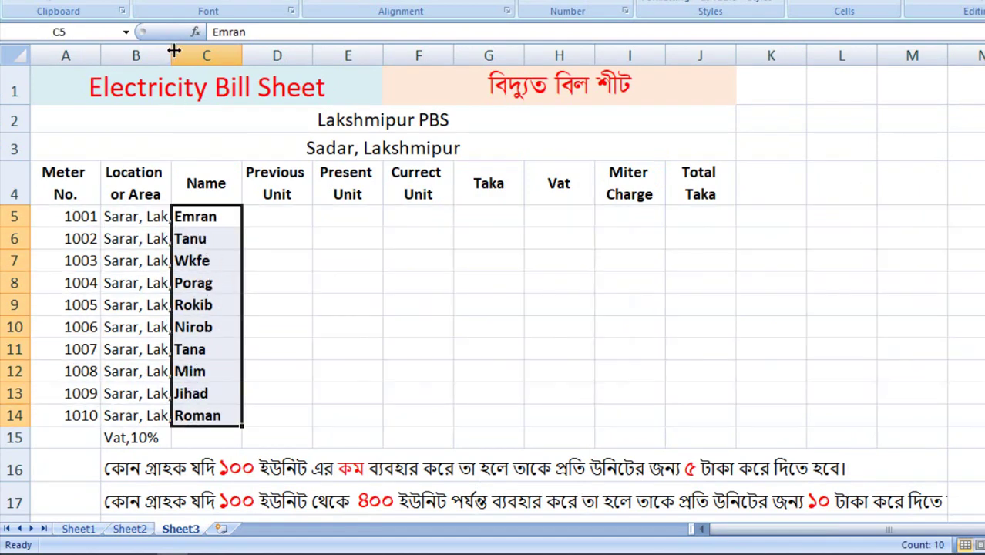
{"action": "left_click_drag", "start_coordinate": [171, 48], "coordinate": [185, 48]}
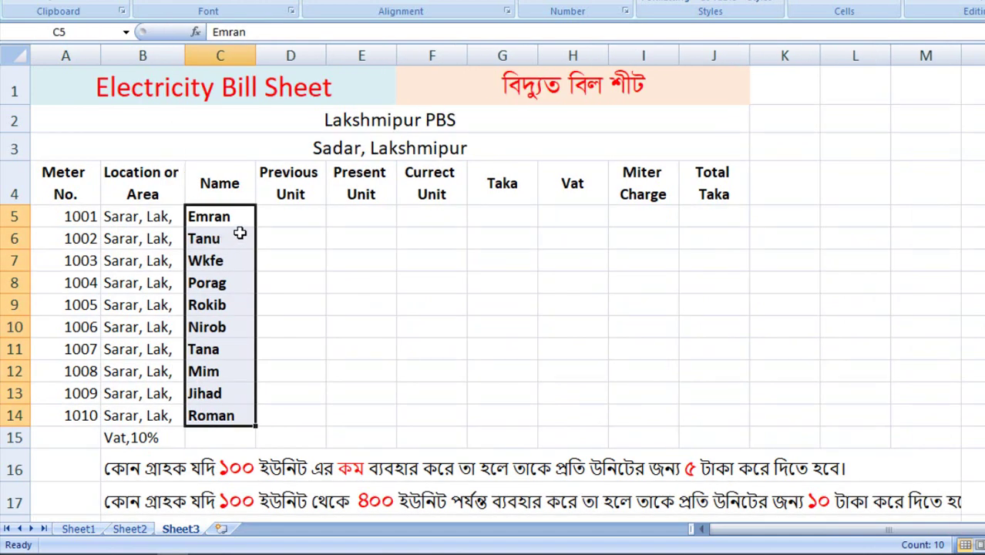
{"action": "left_click", "coordinate": [292, 222]}
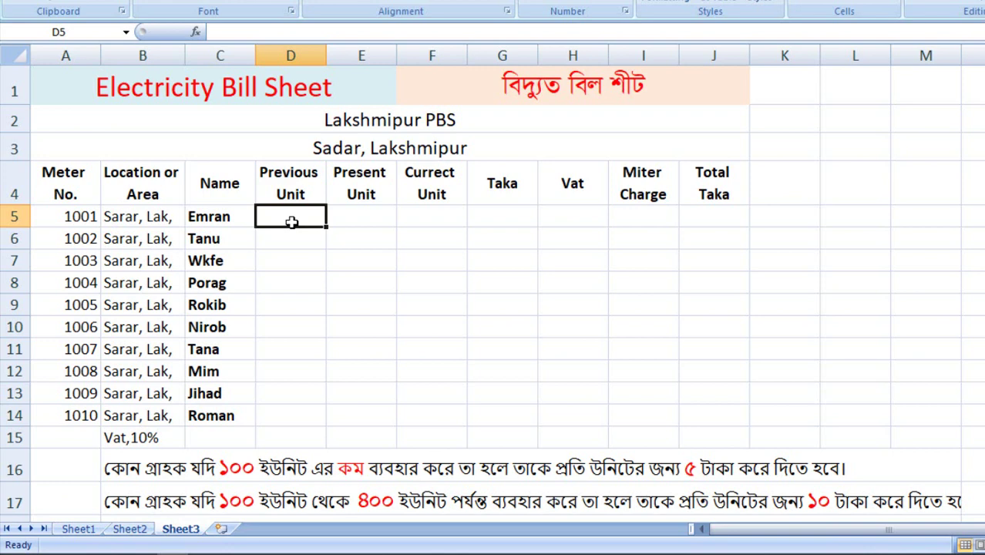
Enter meter 1001's previous reading 1065 in D5 and present reading 1755 in E5.
{"action": "type", "text": "164"}
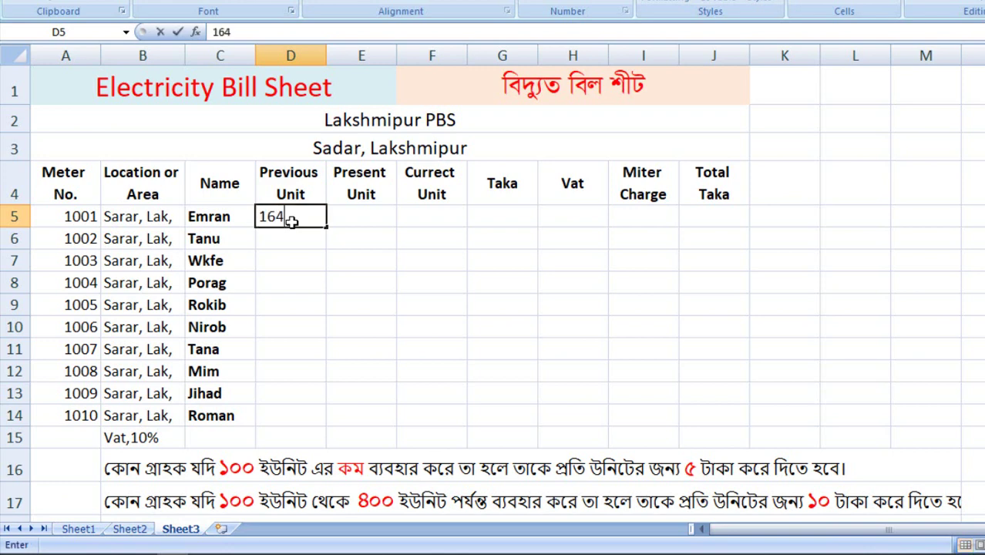
{"action": "key", "text": "Return"}
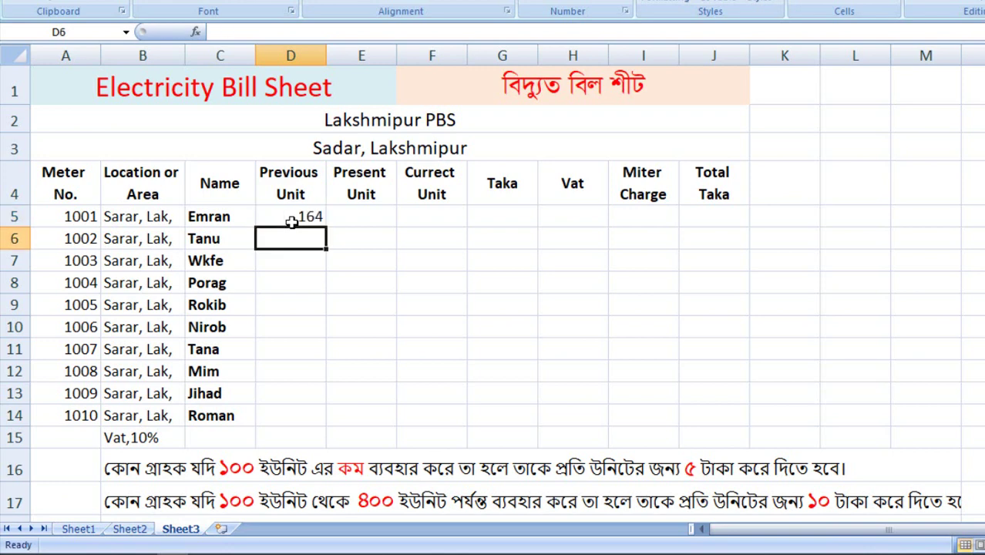
{"action": "left_click", "coordinate": [290, 218]}
{"action": "double_click", "coordinate": [321, 217]}
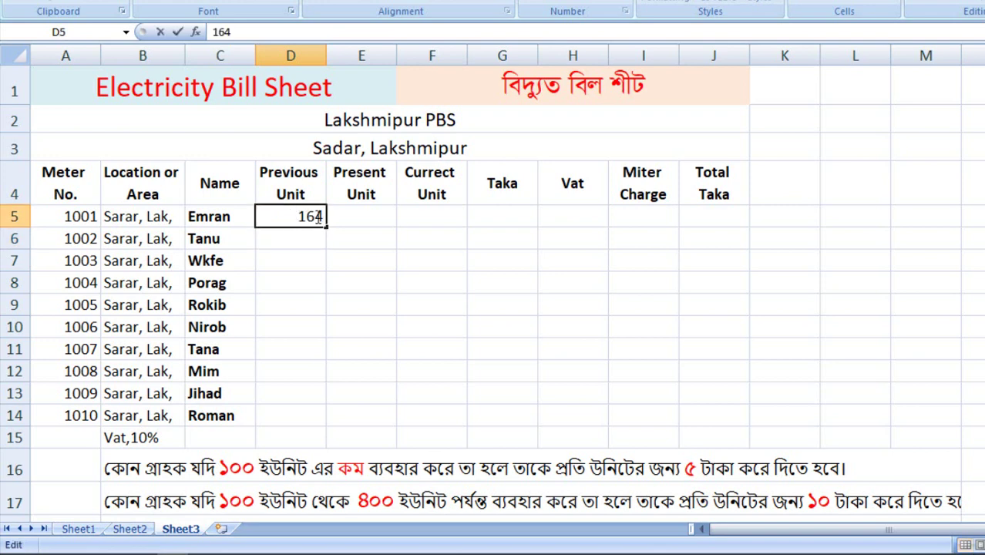
{"action": "double_click", "coordinate": [321, 216]}
{"action": "type", "text": "1064"}
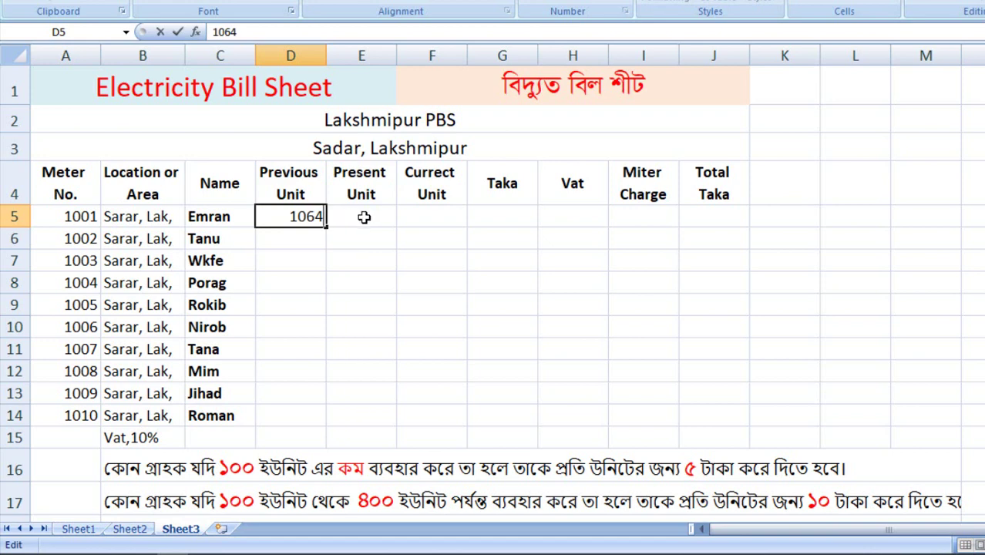
{"action": "left_click_drag", "start_coordinate": [284, 216], "coordinate": [367, 217]}
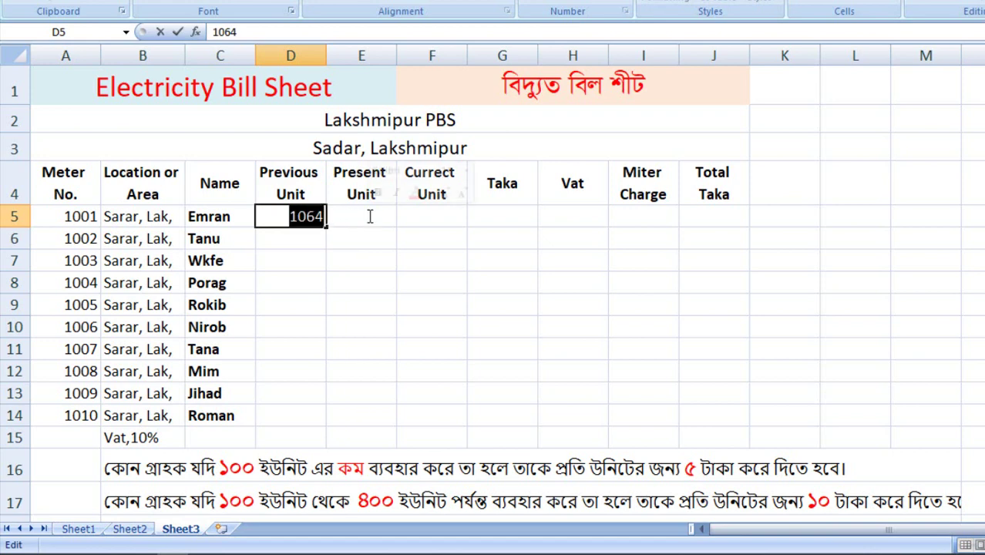
{"action": "type", "text": "1065"}
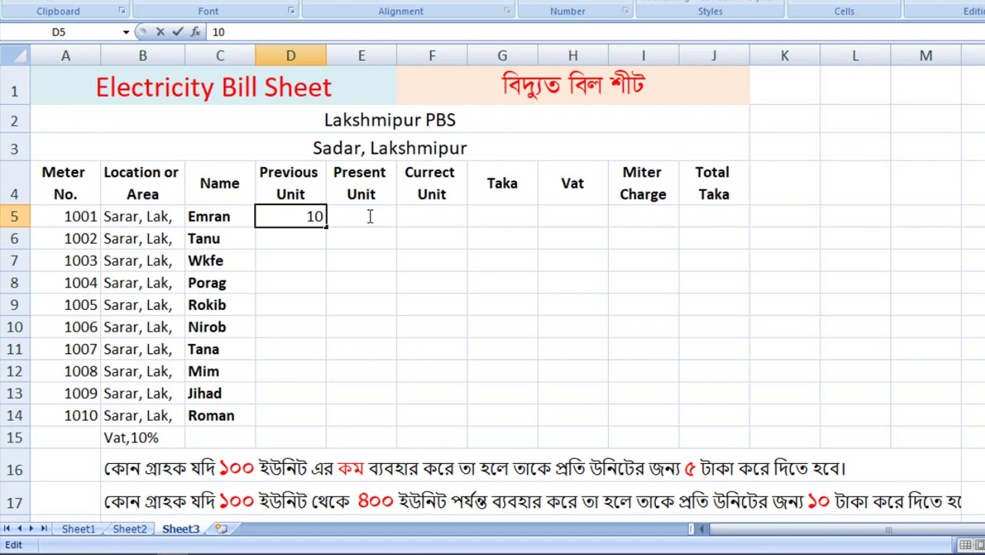
{"action": "left_click", "coordinate": [368, 216]}
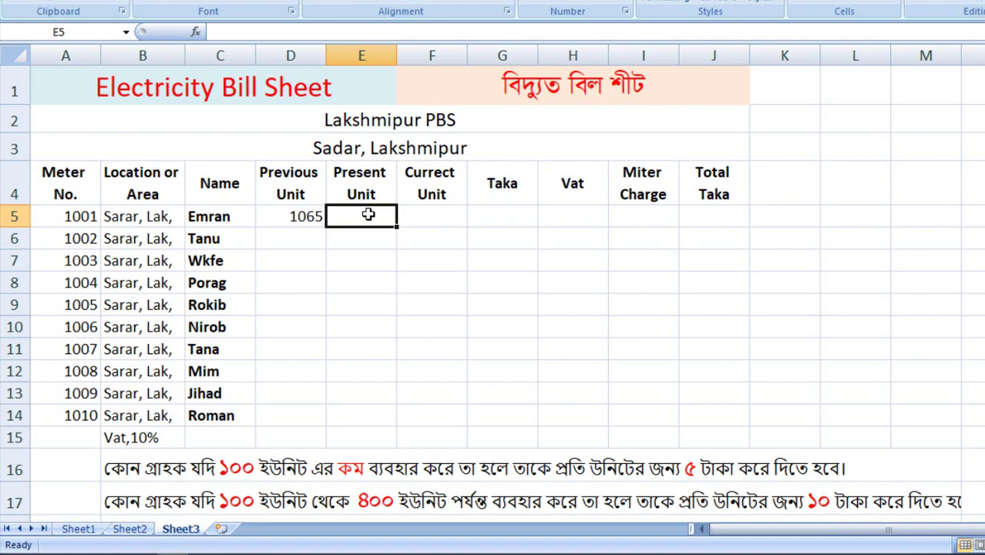
{"action": "type", "text": "1755"}
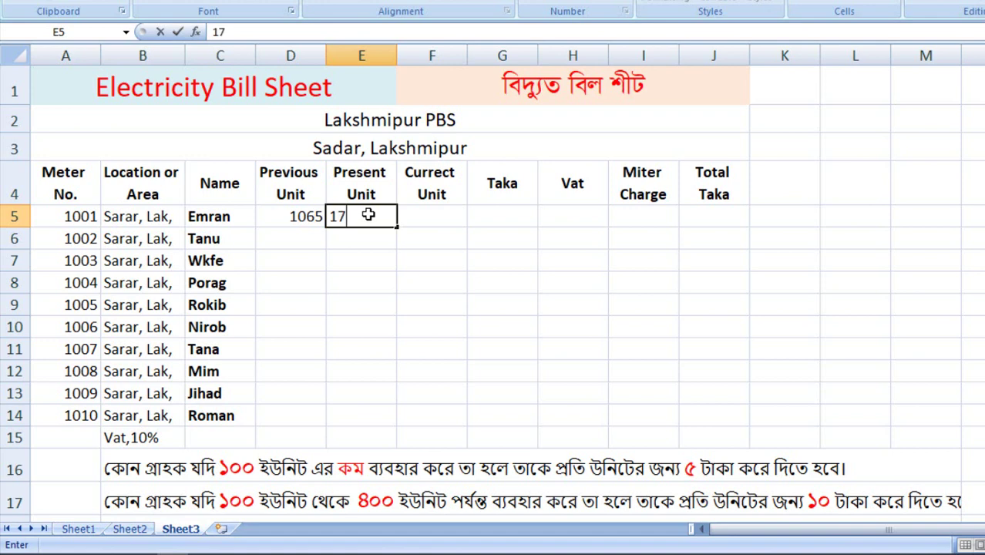
{"action": "left_click", "coordinate": [436, 214]}
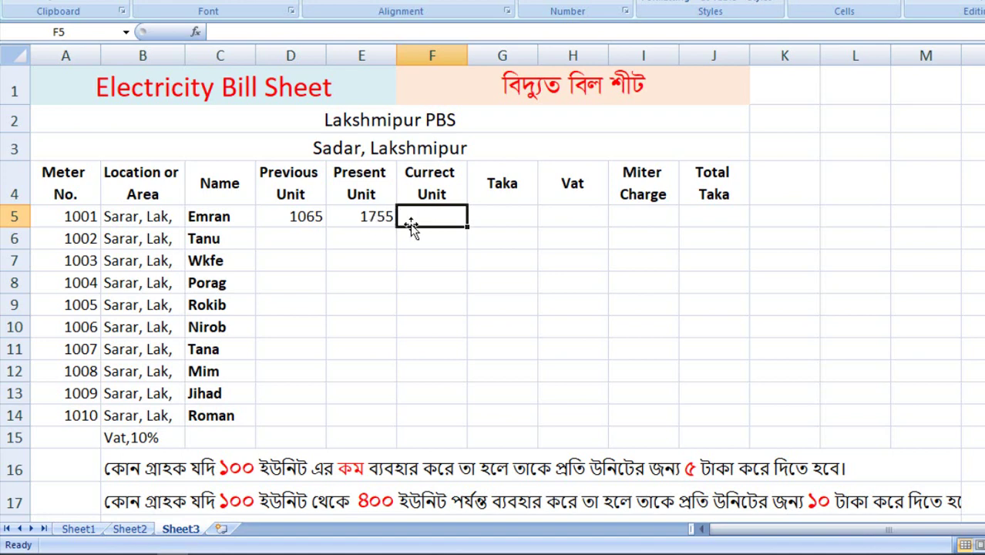
Delete the Vat,10% note in B15 below the table.
{"action": "type", "text": "="}
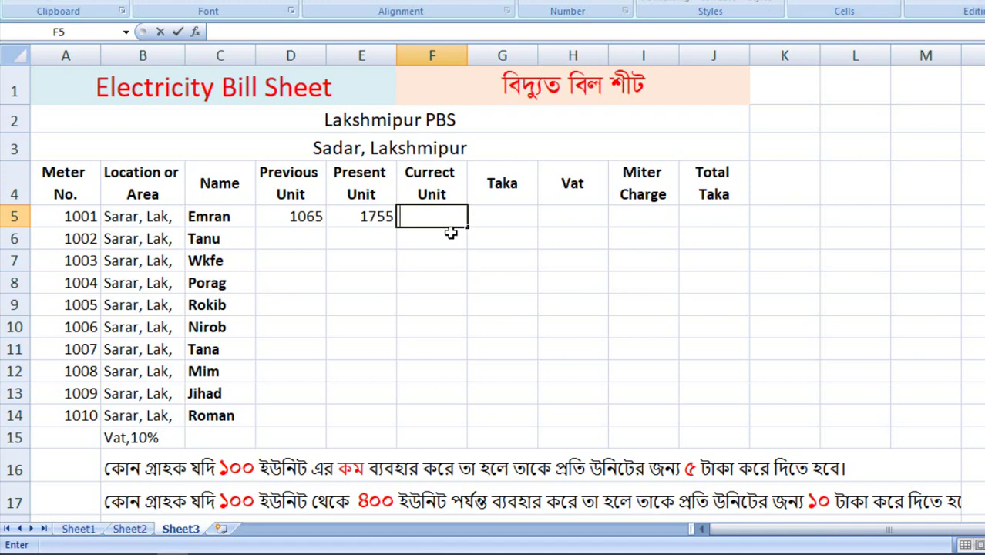
{"action": "type", "text": "="}
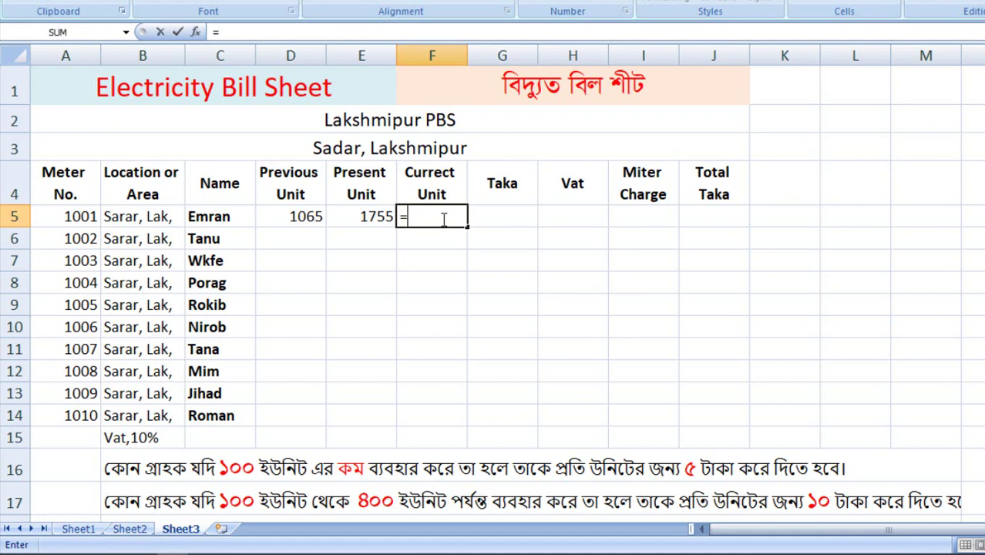
{"action": "key", "text": "BackSpace"}
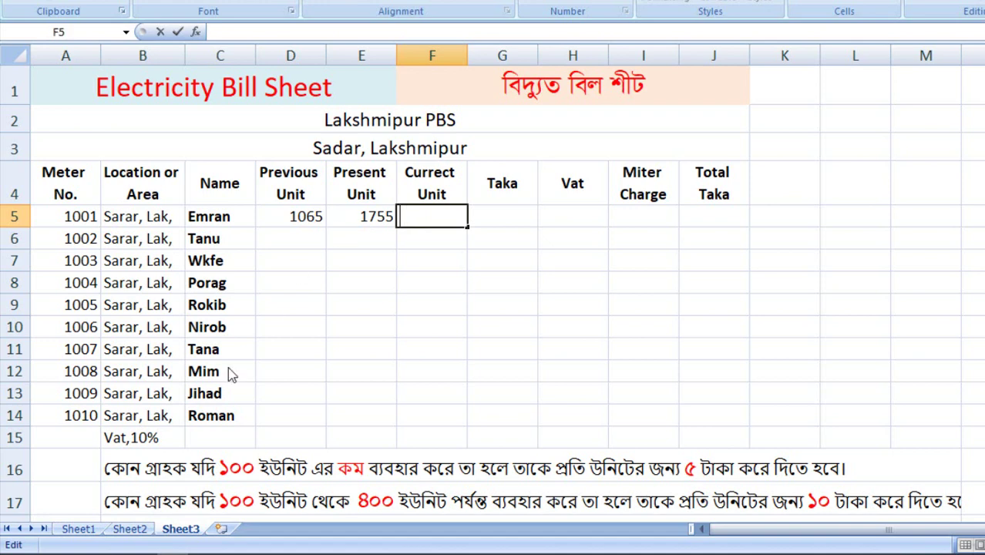
{"action": "left_click", "coordinate": [141, 437]}
{"action": "key", "text": "Delete"}
Enter =E5-D5 in F5 so meter 1001's current units show 690.
{"action": "left_click", "coordinate": [439, 216]}
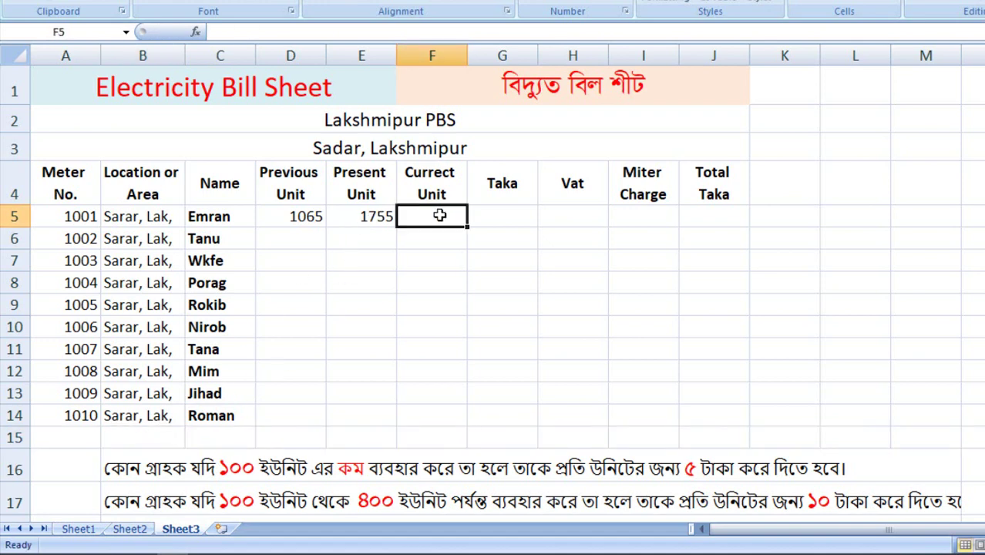
{"action": "type", "text": "="}
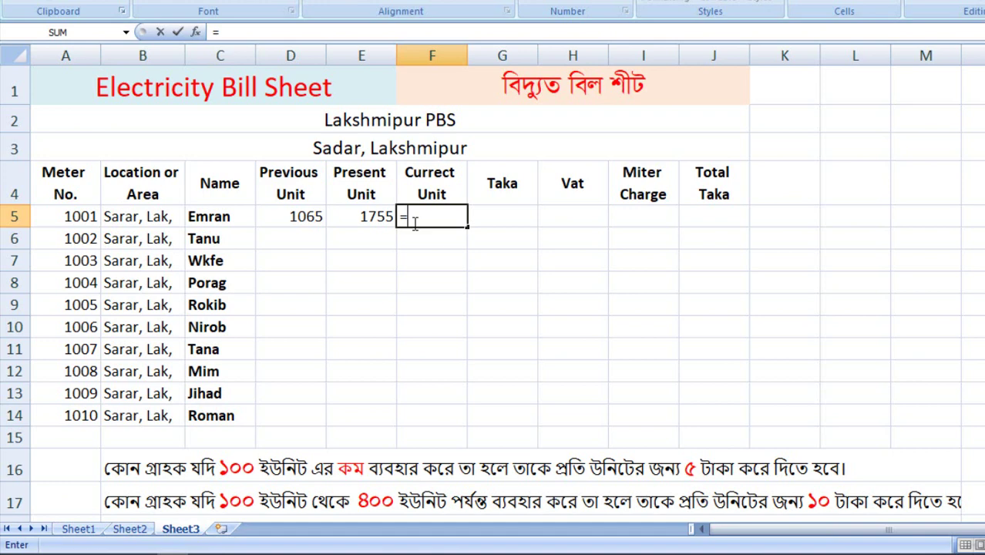
{"action": "type", "text": "e"}
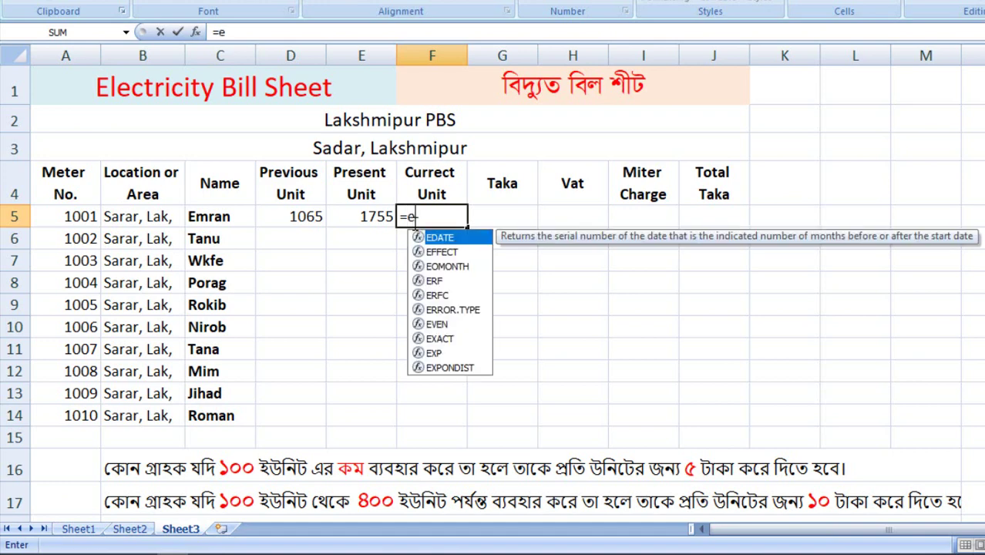
{"action": "type", "text": "5"}
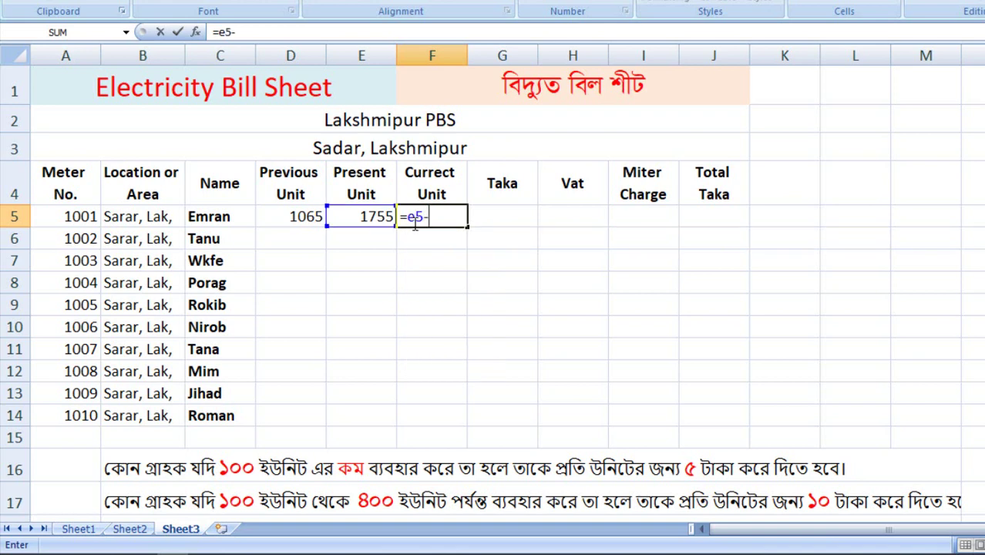
{"action": "type", "text": "-d5"}
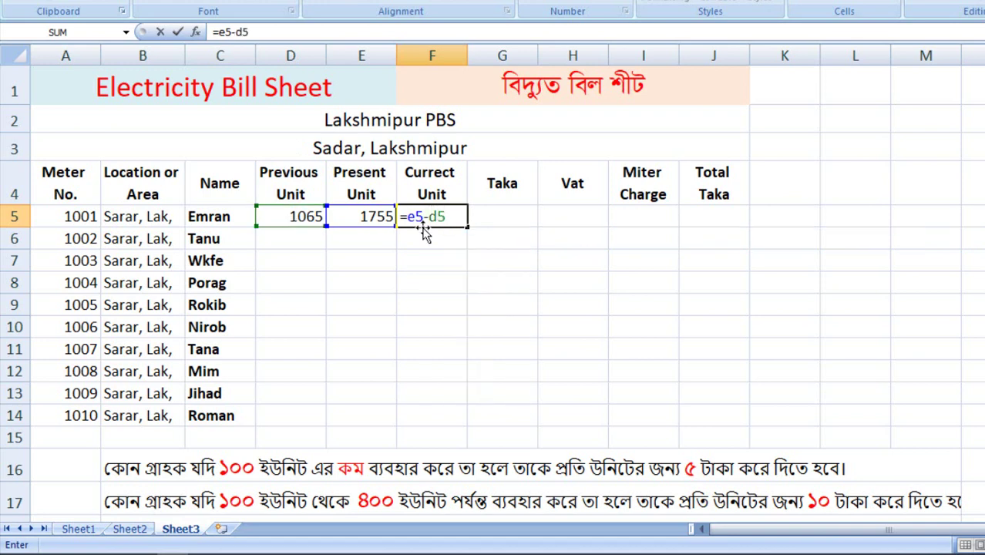
{"action": "key", "text": "Return"}
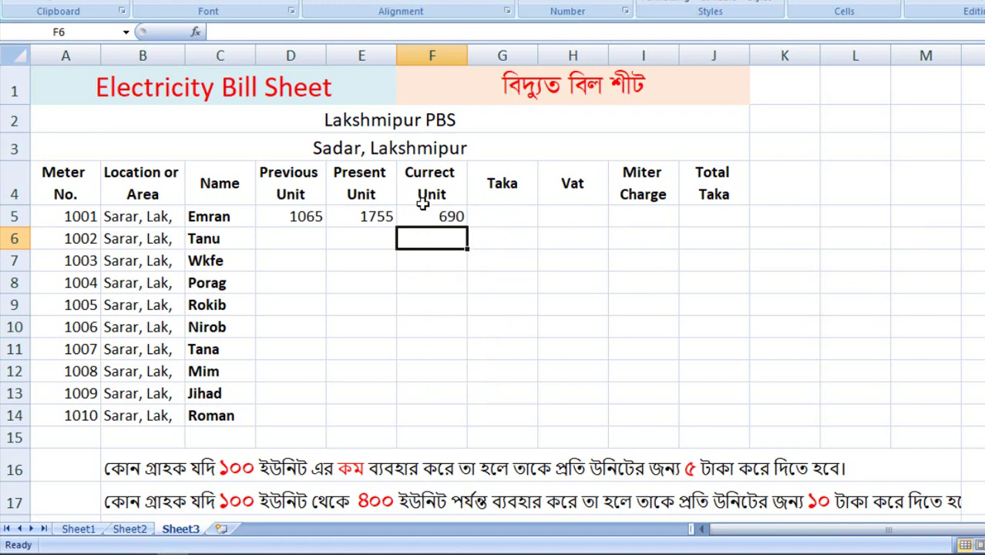
Start the Taka formula for meter 1001 in G5 with =if(.
{"action": "left_click", "coordinate": [499, 221]}
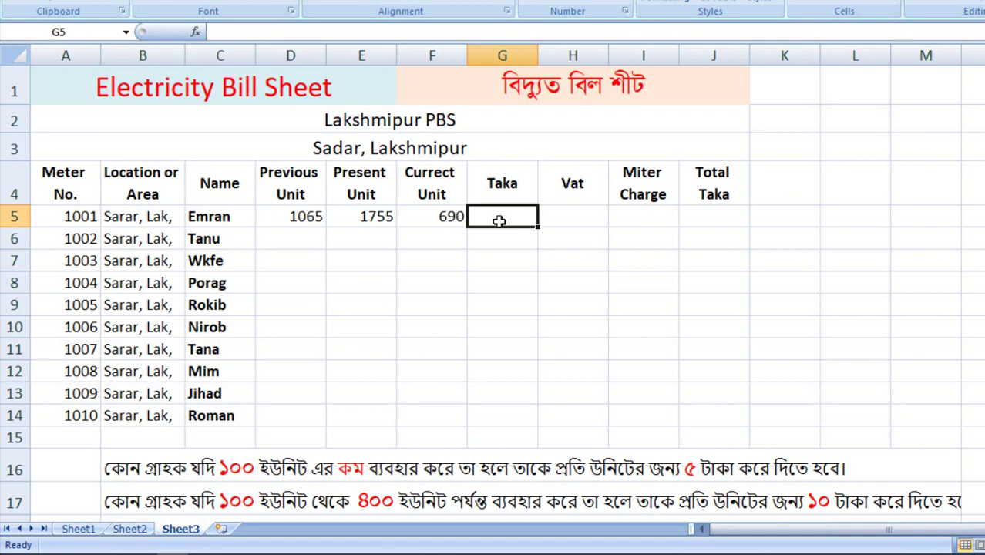
{"action": "type", "text": "="}
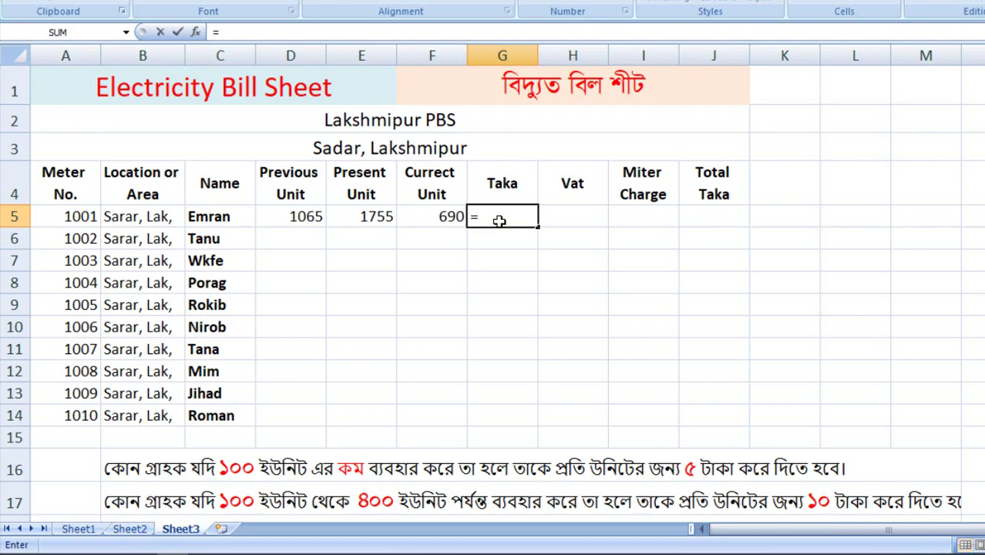
{"action": "type", "text": "if"}
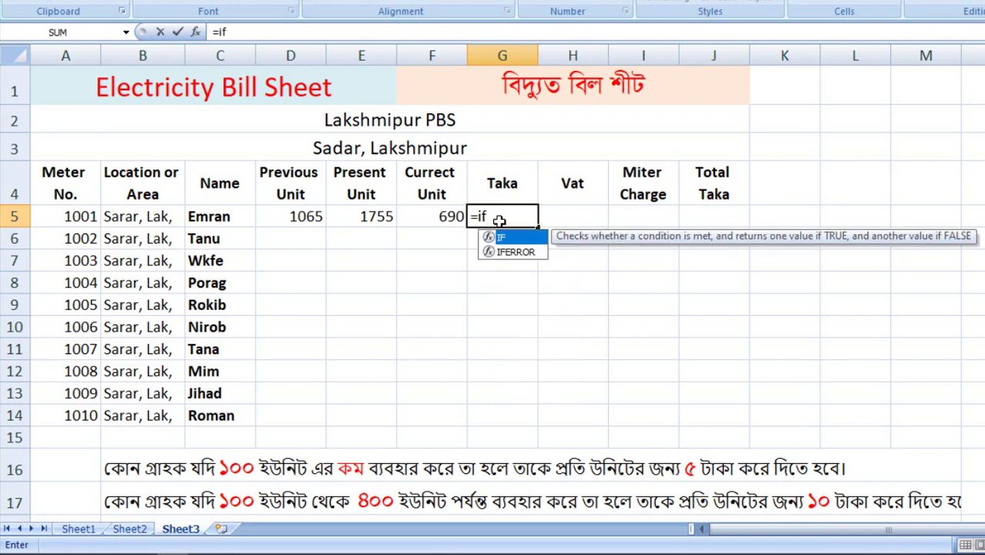
{"action": "type", "text": "("}
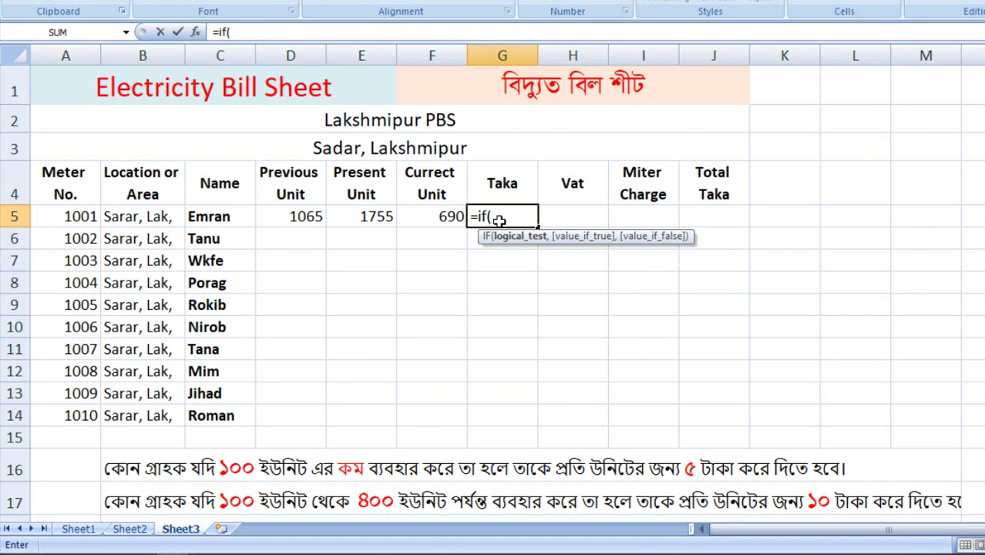
{"action": "scroll", "coordinate": [493, 254], "scroll_direction": "down", "scroll_amount": 2}
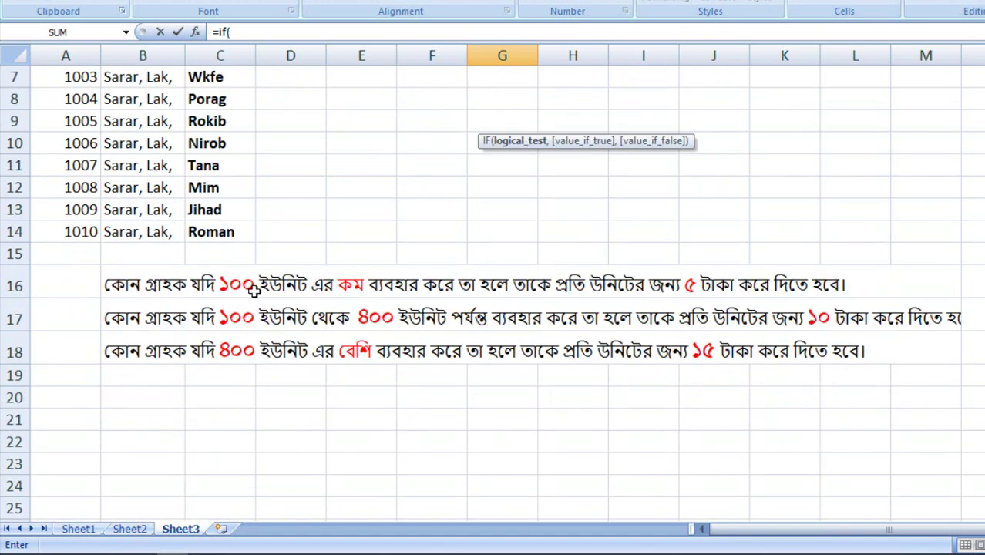
{"action": "scroll", "coordinate": [315, 308], "scroll_direction": "up", "scroll_amount": 2}
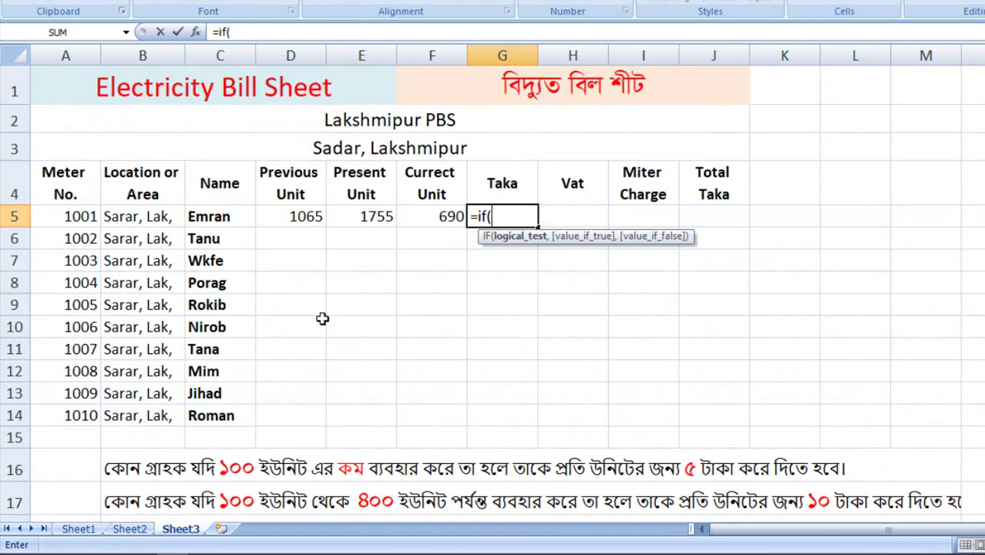
{"action": "scroll", "coordinate": [322, 319], "scroll_direction": "down", "scroll_amount": 1}
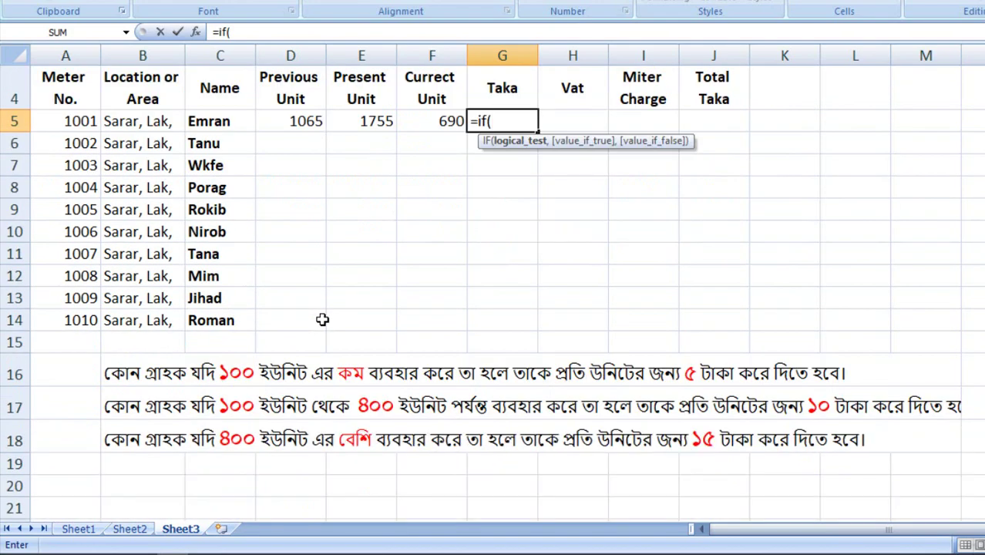
{"action": "scroll", "coordinate": [337, 358], "scroll_direction": "up", "scroll_amount": 1}
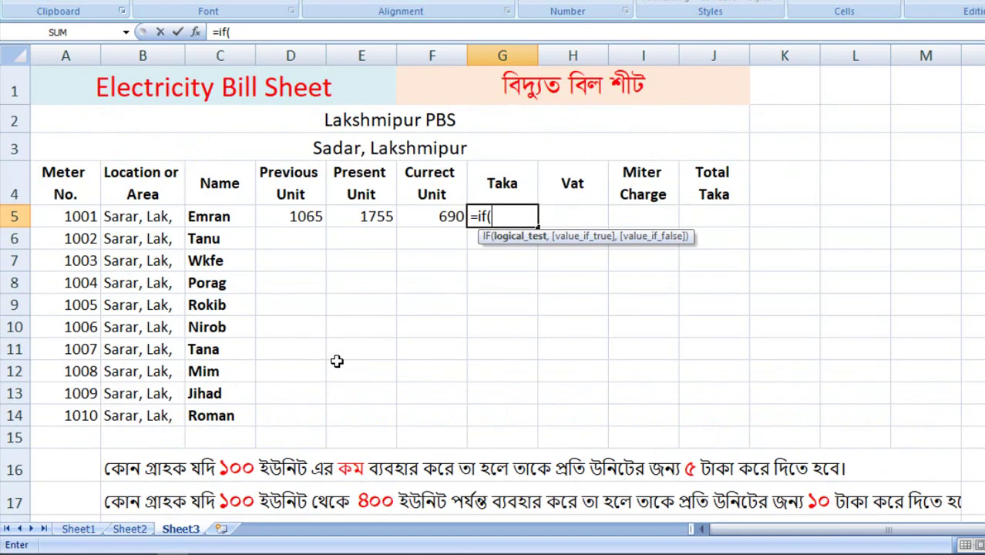
{"action": "scroll", "coordinate": [338, 358], "scroll_direction": "down", "scroll_amount": 1}
{"action": "scroll", "coordinate": [337, 356], "scroll_direction": "up", "scroll_amount": 1}
Add the first tier f5<100 charged at f5*5, then begin a nested if(and.
{"action": "type", "text": "f"}
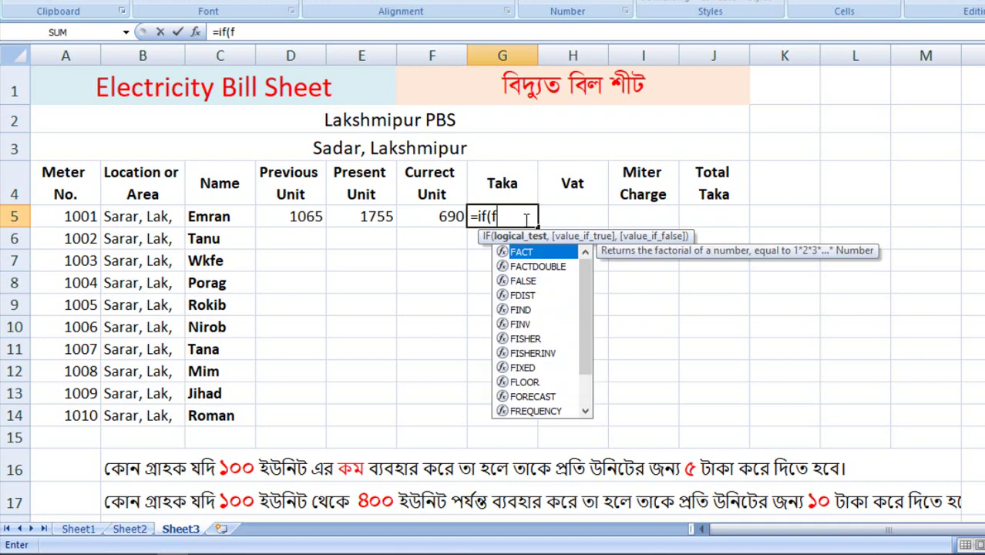
{"action": "type", "text": "5"}
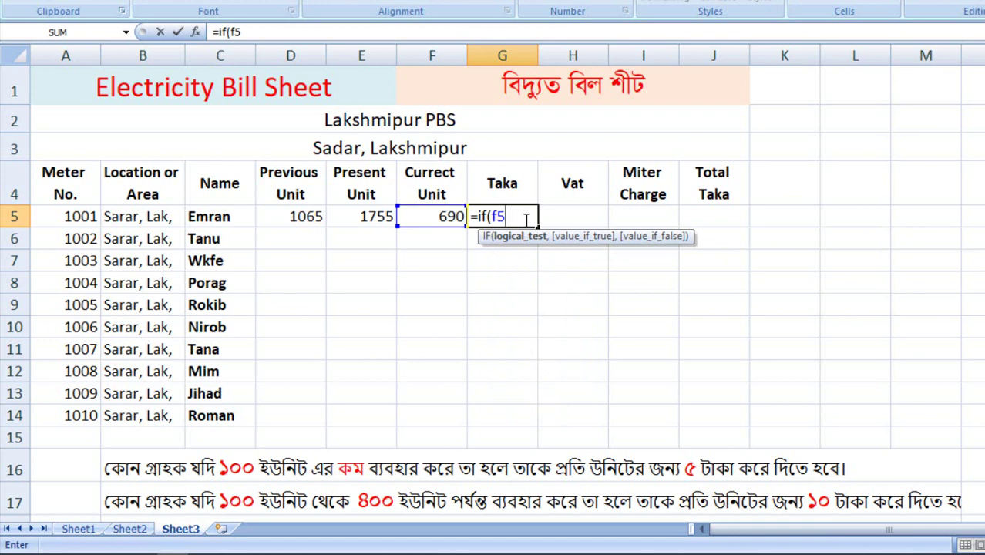
{"action": "type", "text": "<100"}
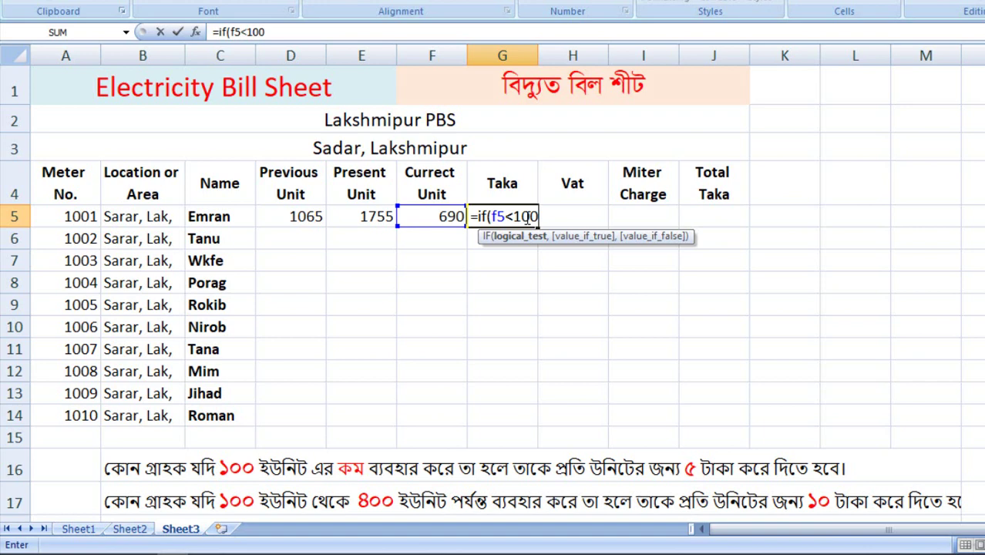
{"action": "type", "text": ","}
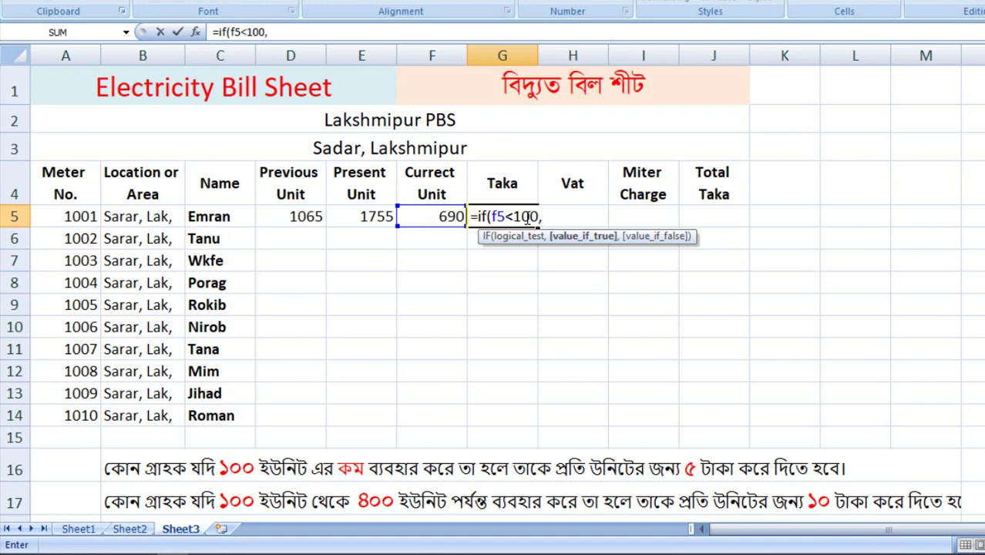
{"action": "type", "text": "f5*5"}
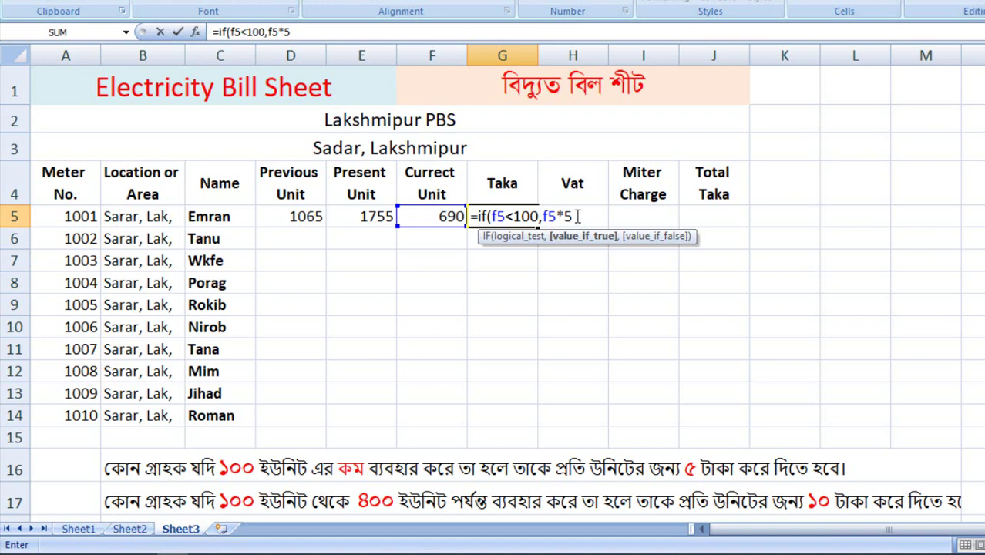
{"action": "type", "text": ","}
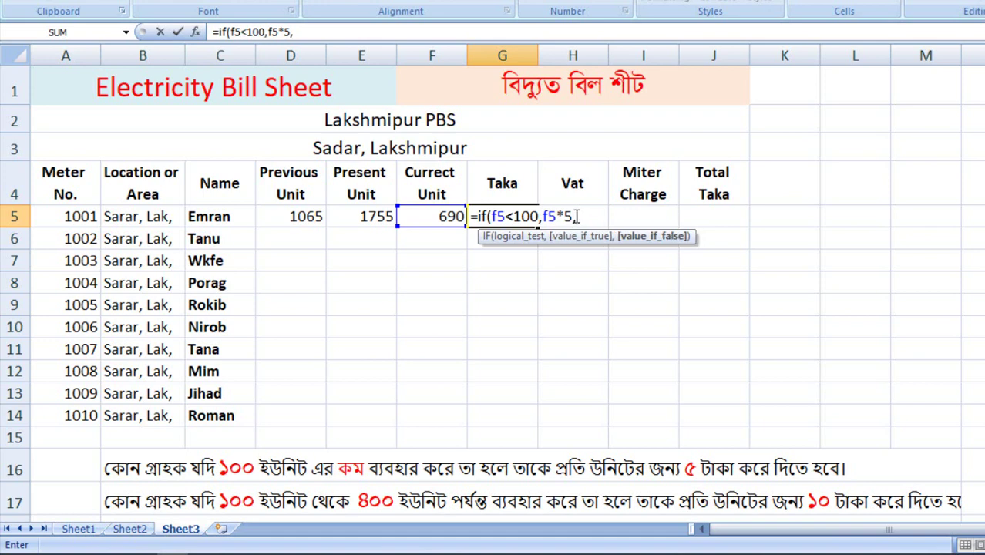
{"action": "scroll", "coordinate": [328, 404], "scroll_direction": "down", "scroll_amount": 2}
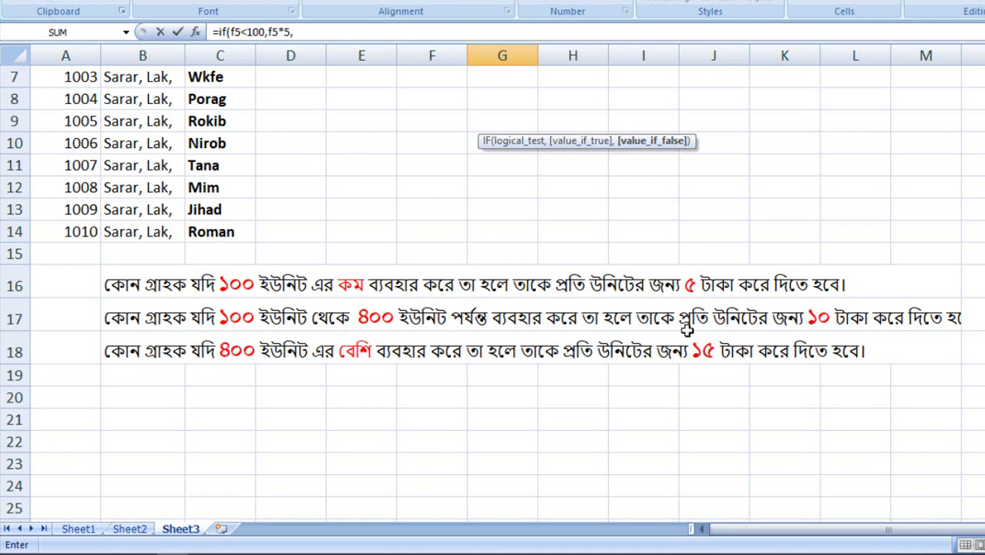
{"action": "scroll", "coordinate": [741, 325], "scroll_direction": "up", "scroll_amount": 2}
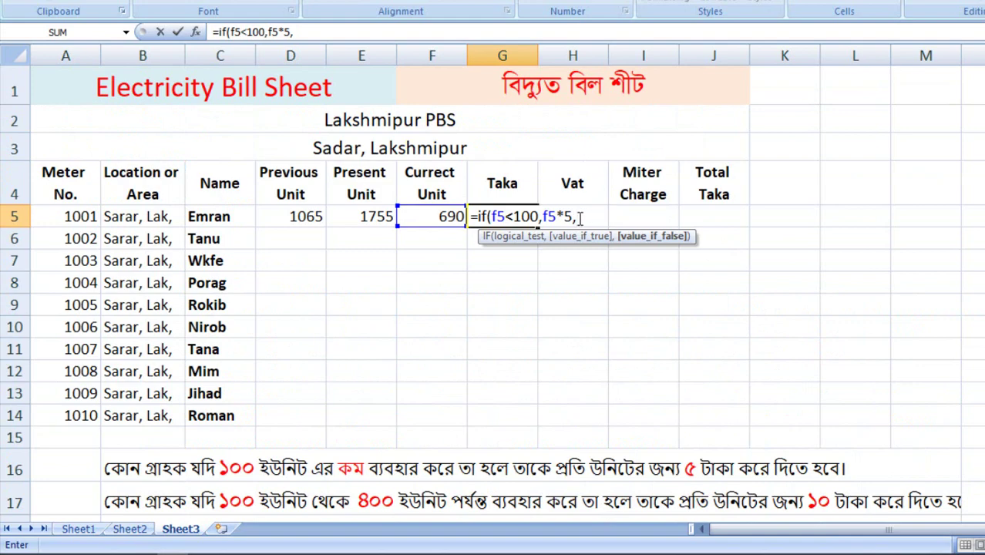
{"action": "type", "text": "i"}
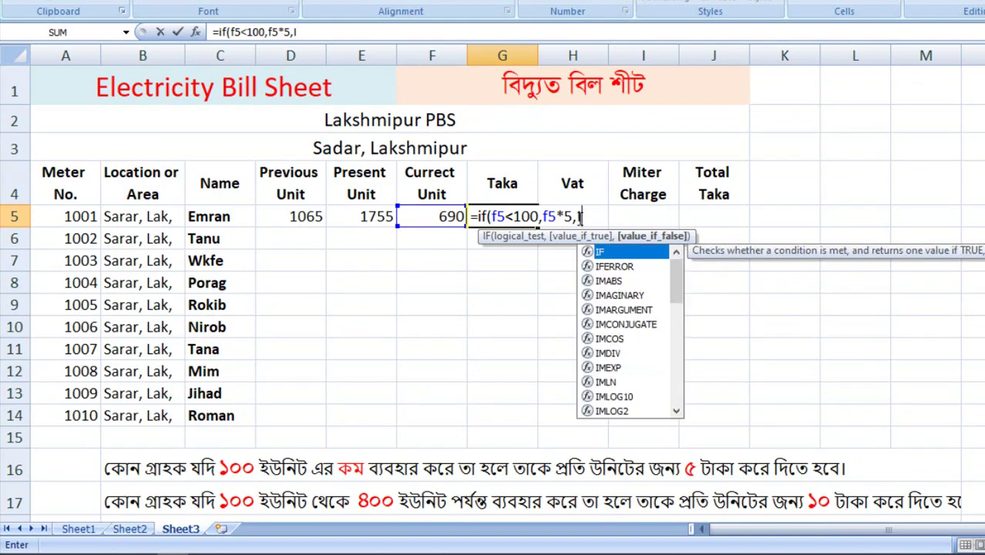
{"action": "type", "text": "f"}
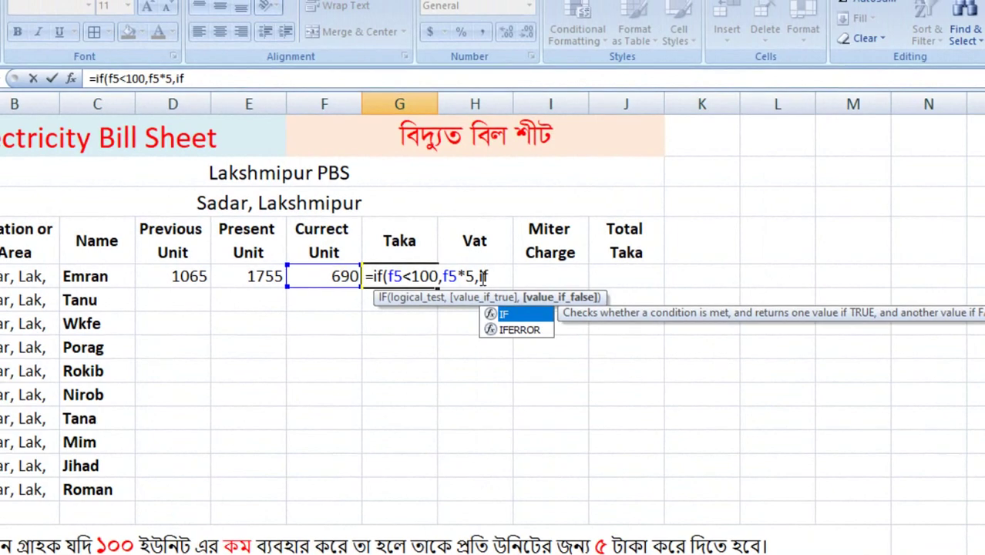
{"action": "type", "text": "("}
{"action": "type", "text": "and"}
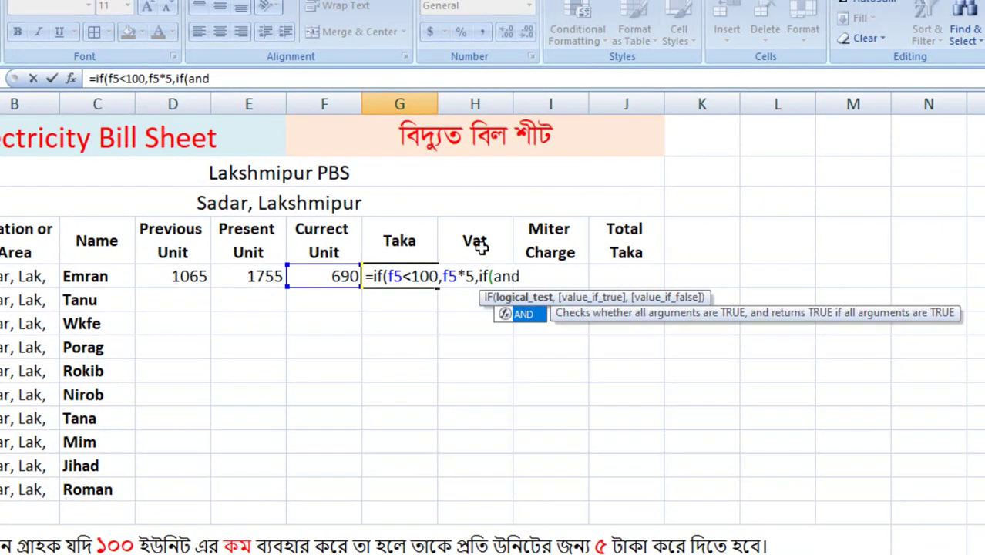
Add the nested condition and(f5>100,f5<400) to the G5 formula, deleting the stray 'if'.
{"action": "scroll", "coordinate": [443, 331], "scroll_direction": "down", "scroll_amount": 4}
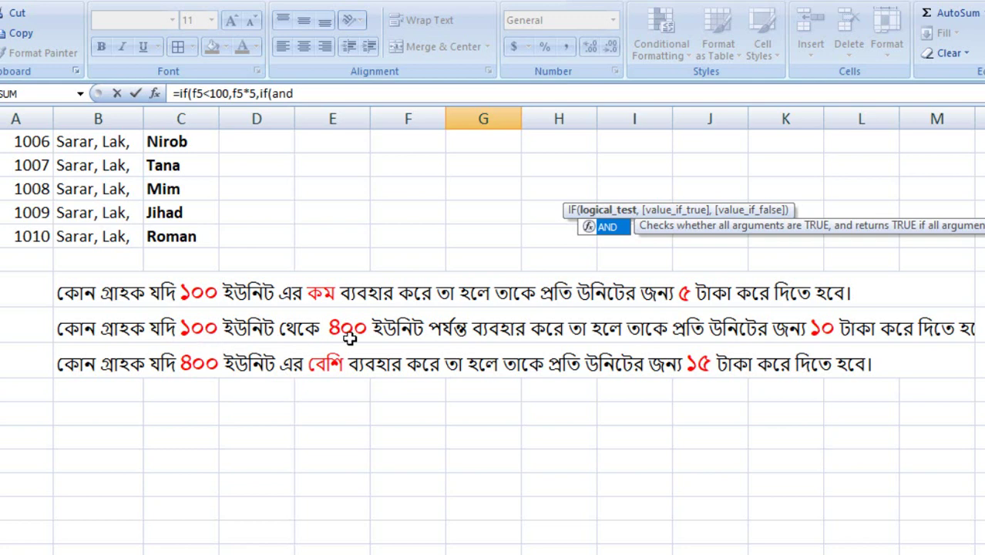
{"action": "scroll", "coordinate": [362, 362], "scroll_direction": "up", "scroll_amount": 3}
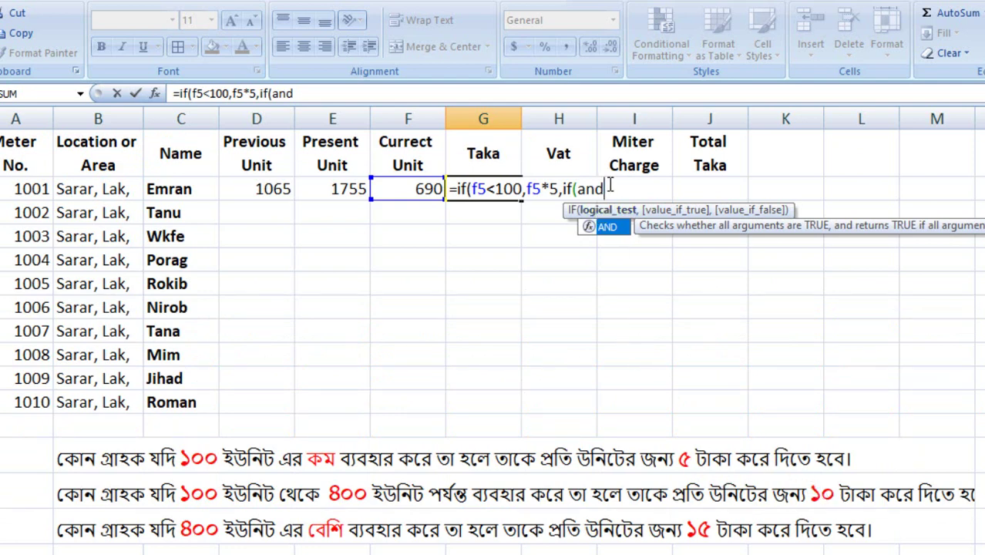
{"action": "type", "text": "("}
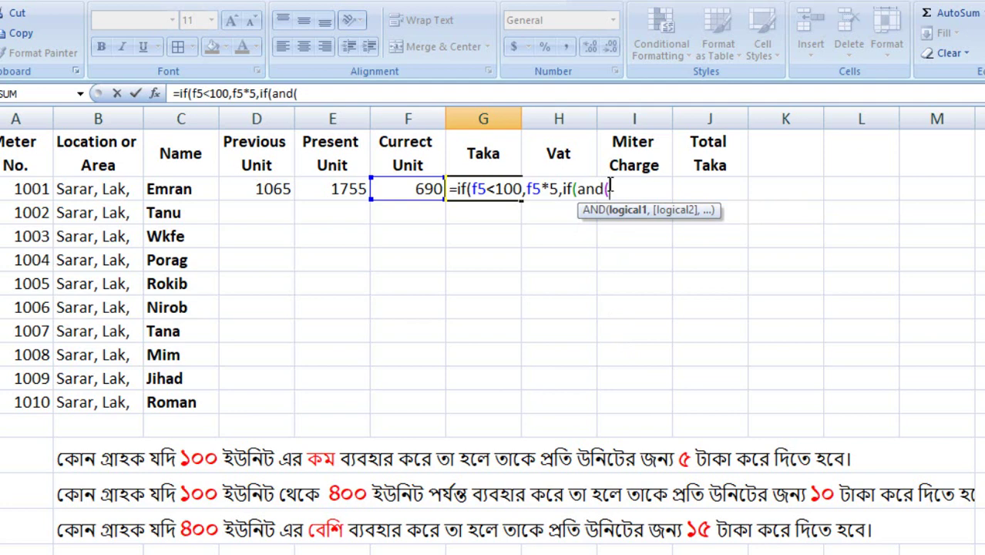
{"action": "type", "text": "f"}
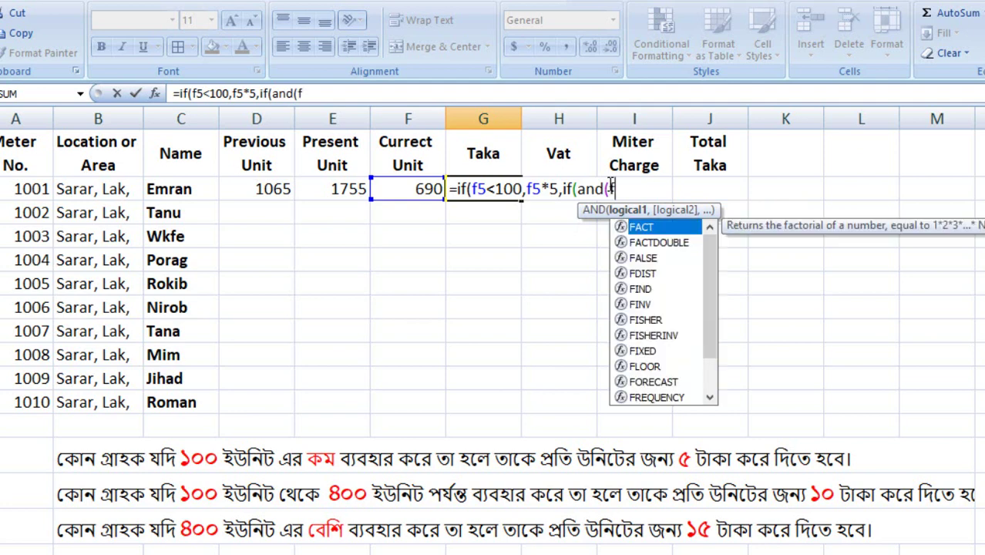
{"action": "type", "text": "5"}
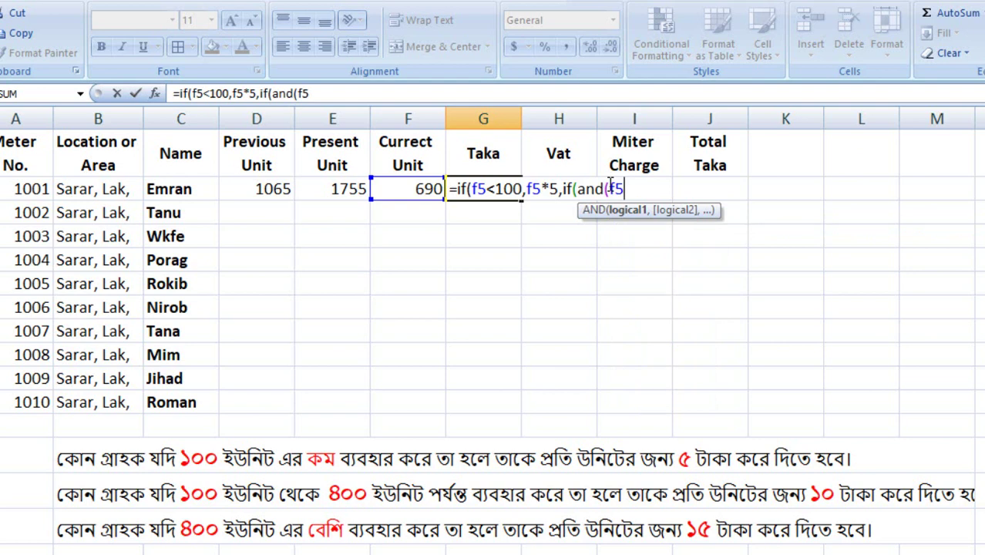
{"action": "type", "text": ">100,"}
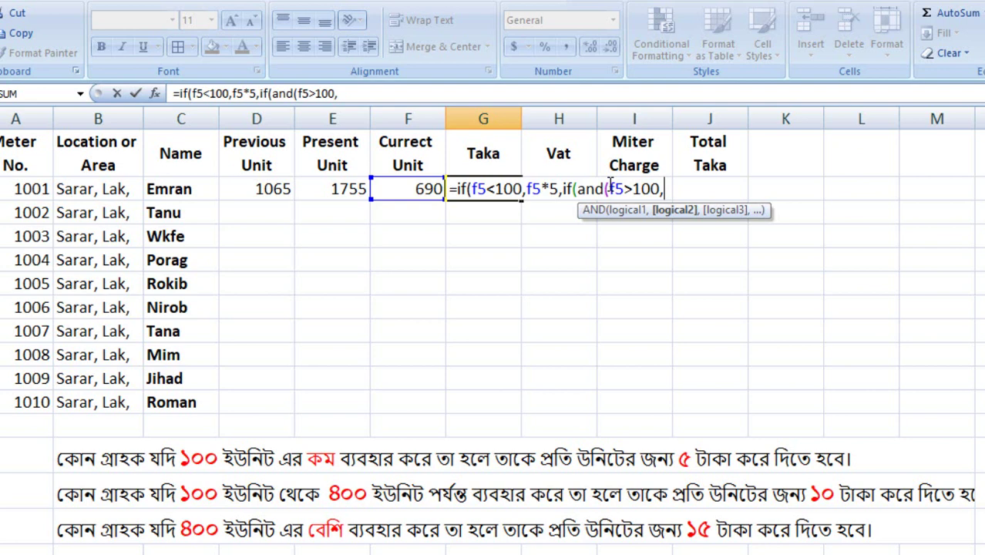
{"action": "type", "text": "f5"}
{"action": "type", "text": "<400"}
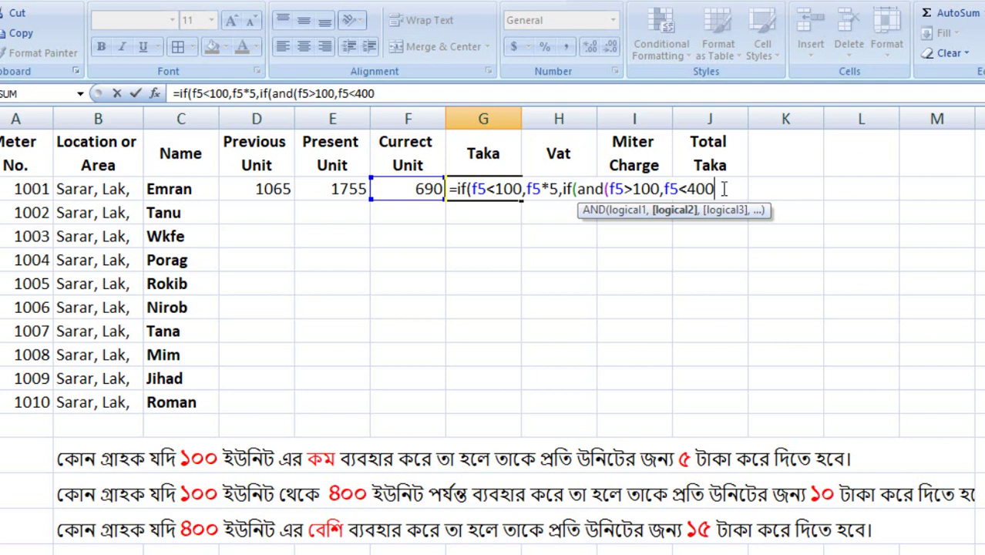
{"action": "type", "text": ")"}
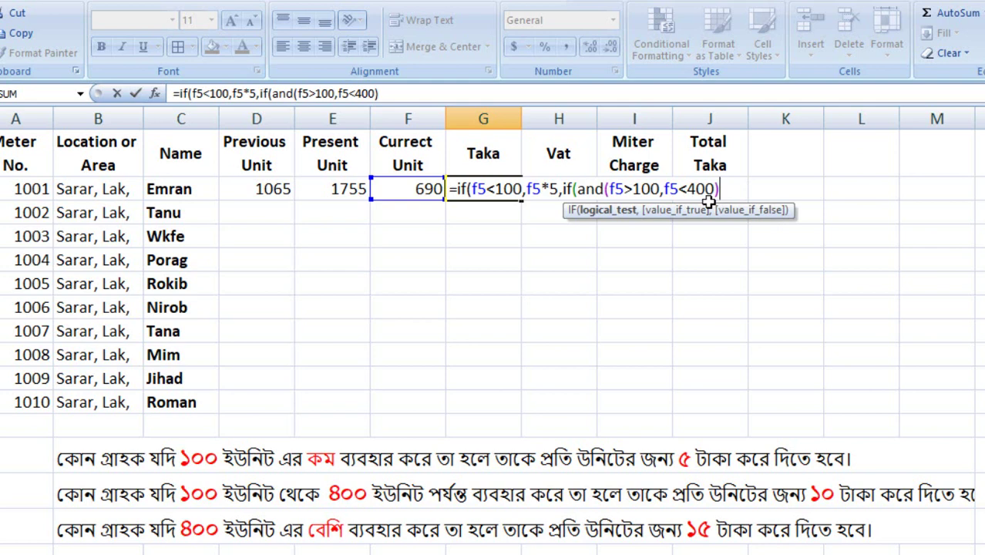
{"action": "type", "text": ",if"}
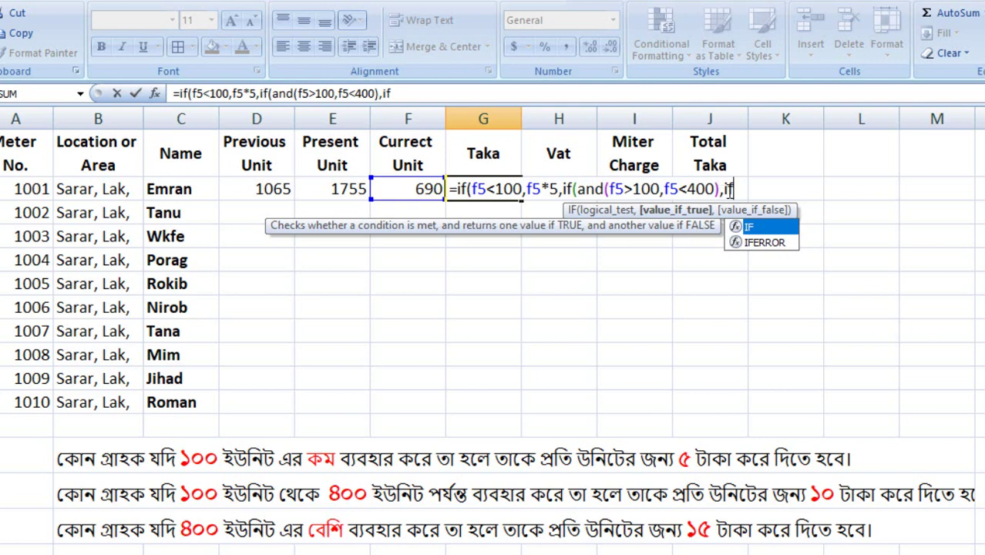
{"action": "key", "text": "BackSpace"}
{"action": "key", "text": "BackSpace"}
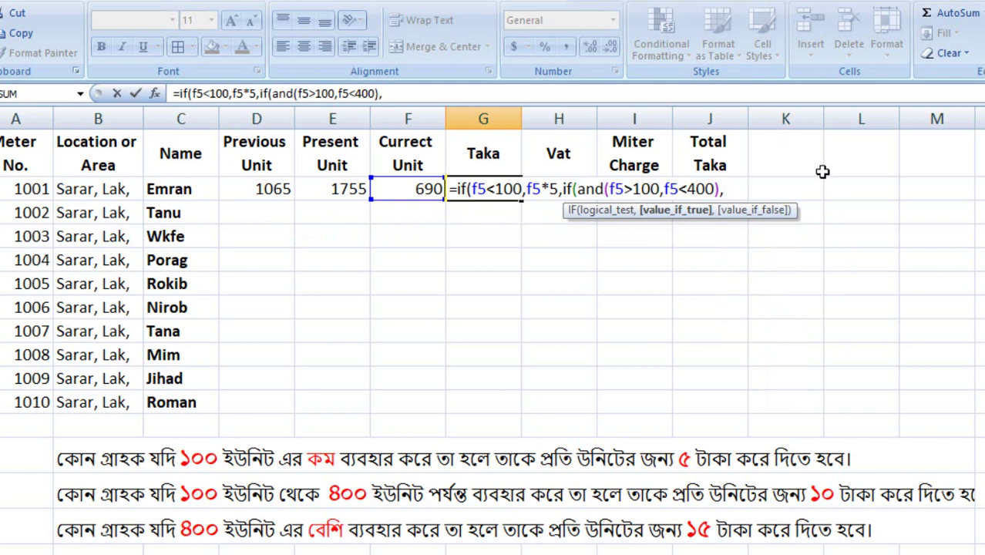
Finish the G5 formula with f5*10 for the middle tier and if(f5>=400,f5*15), closing all brackets.
{"action": "type", "text": "f"}
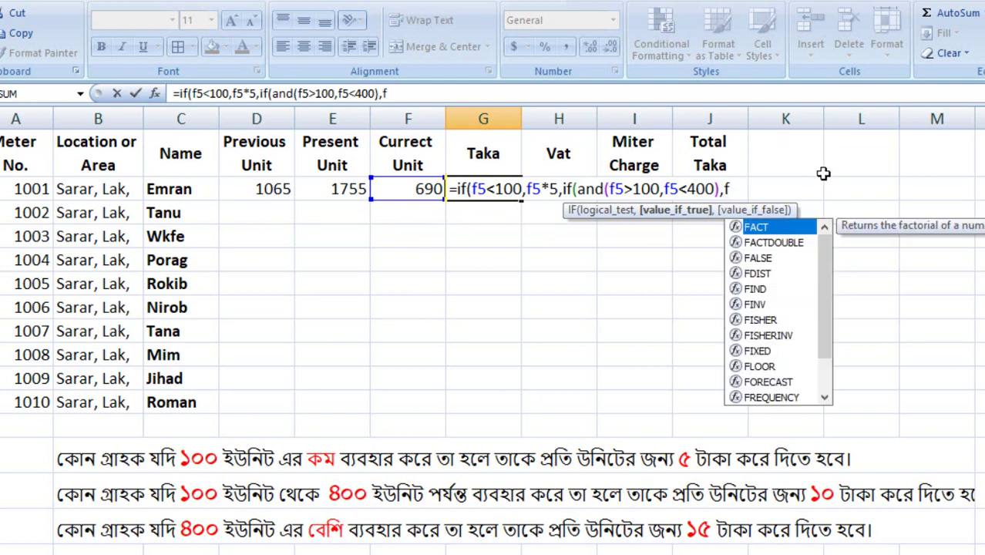
{"action": "type", "text": "5*"}
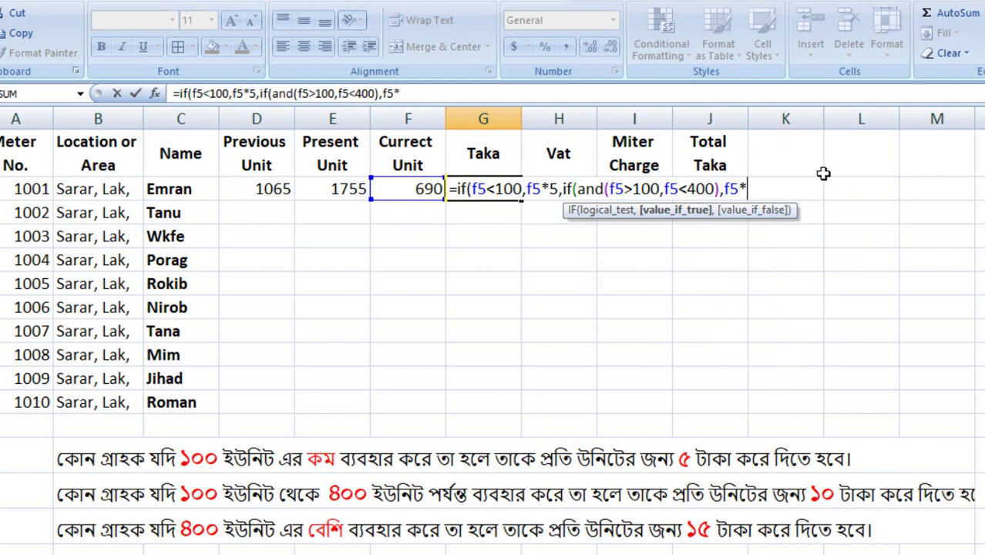
{"action": "type", "text": "10,"}
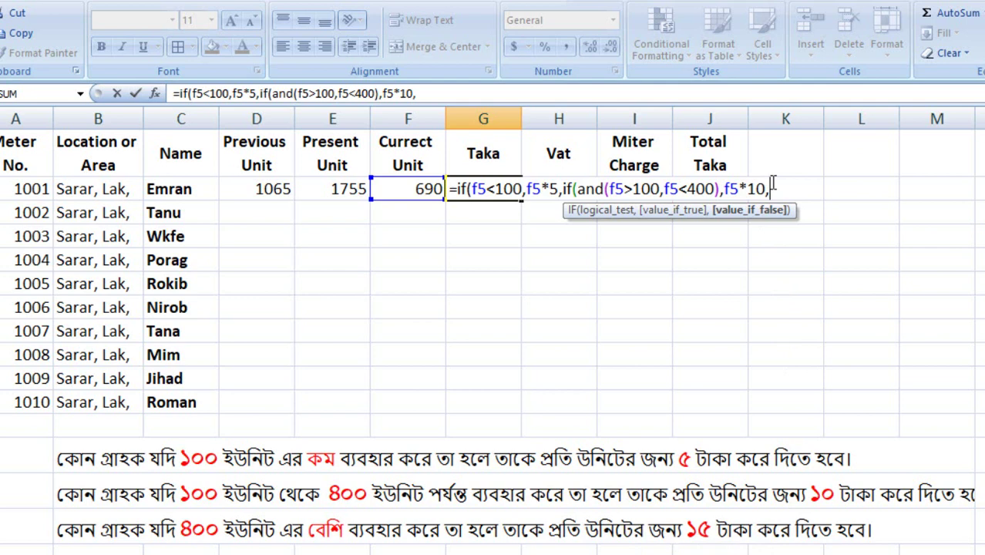
{"action": "type", "text": "if("}
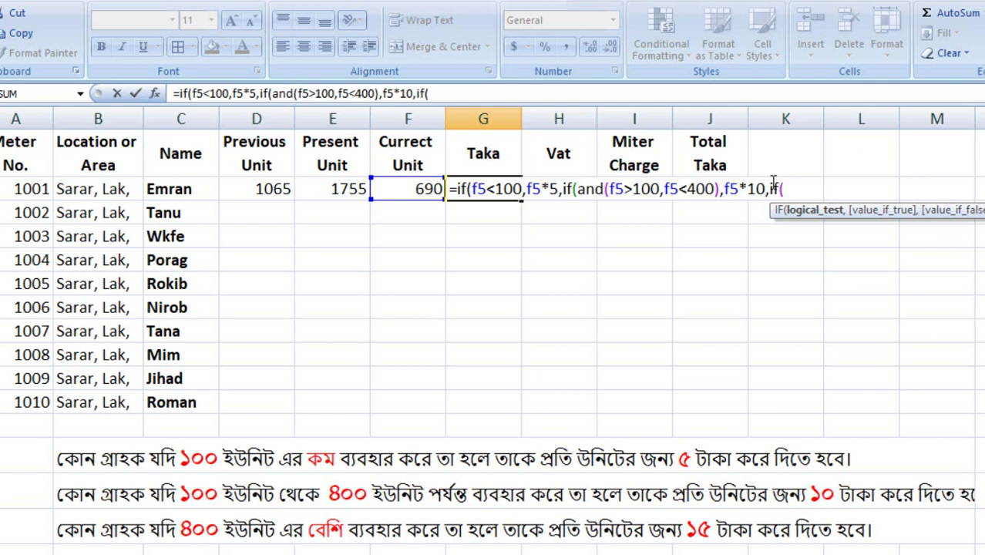
{"action": "type", "text": ">=400"}
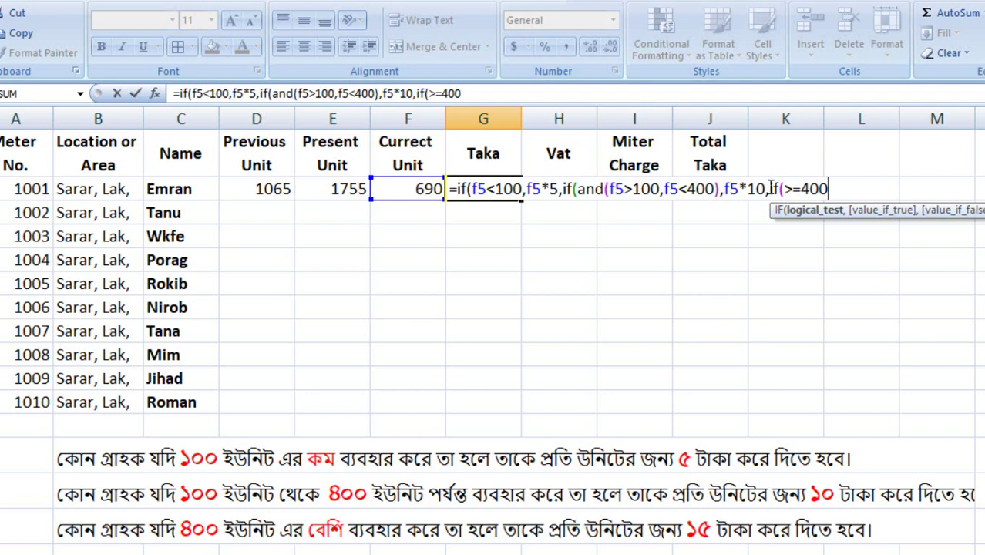
{"action": "type", "text": ",f5"}
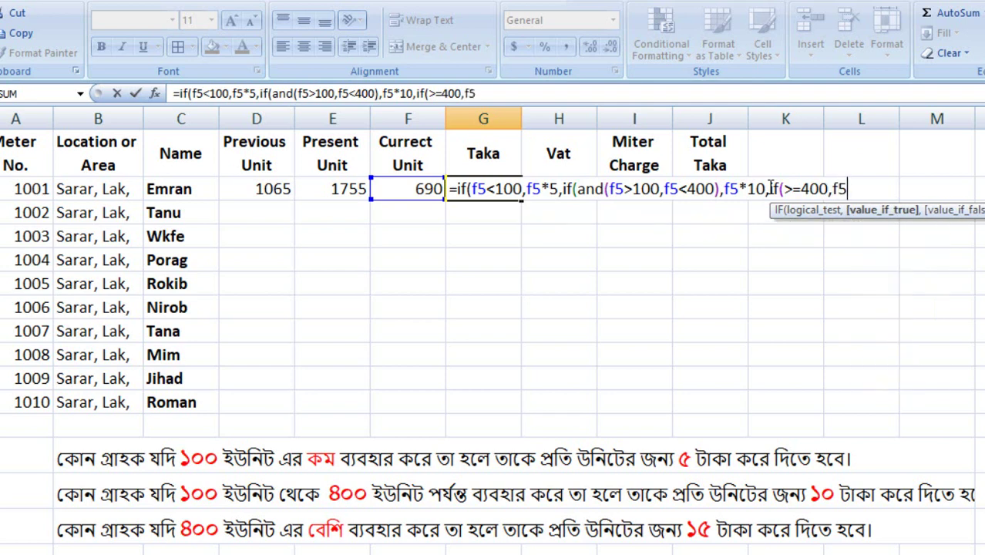
{"action": "type", "text": "*15"}
{"action": "left_click", "coordinate": [785, 188]}
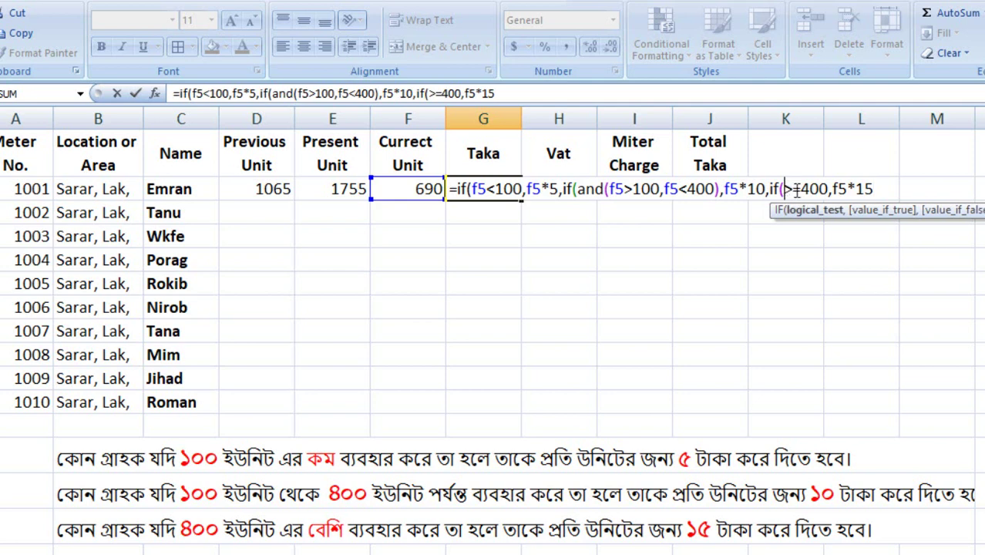
{"action": "type", "text": "f5"}
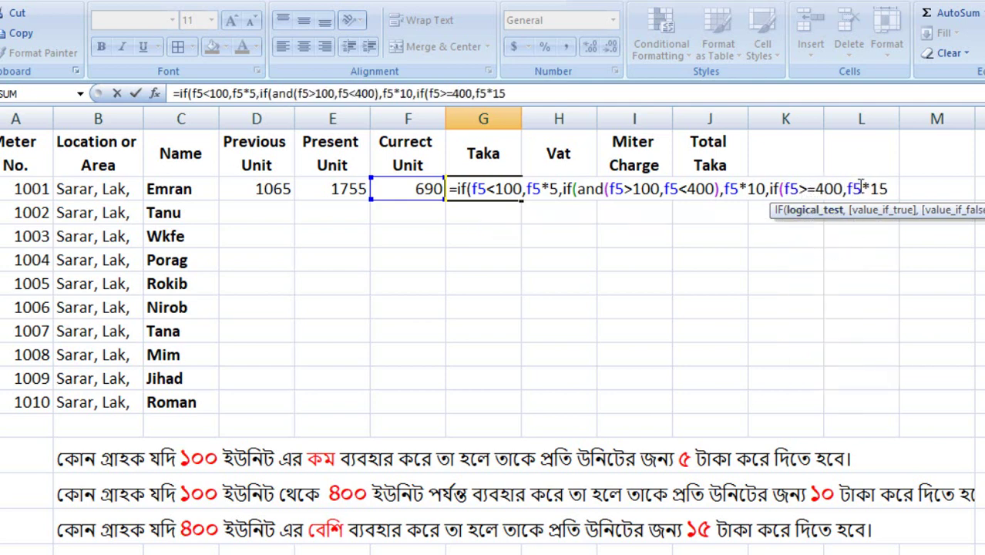
{"action": "left_click", "coordinate": [886, 191]}
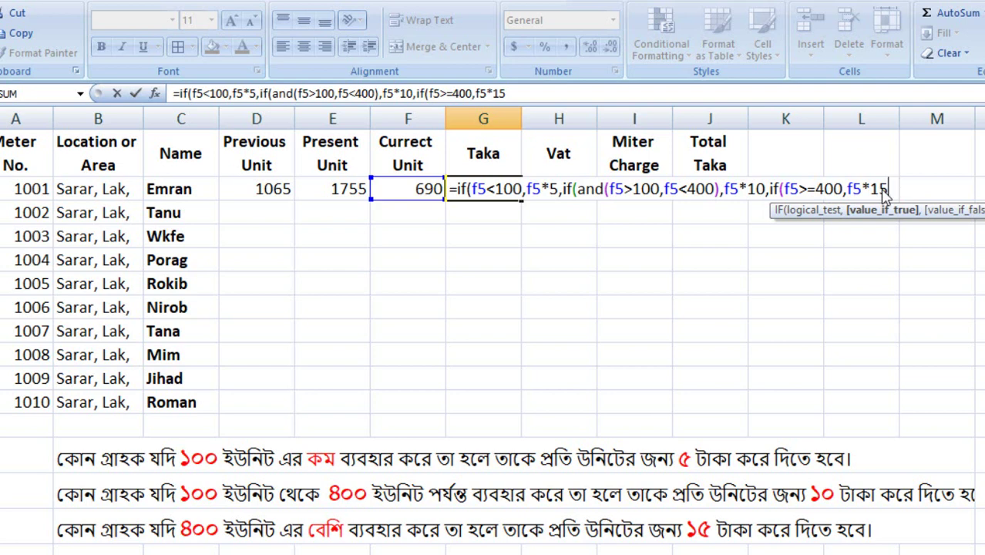
{"action": "type", "text": "))"}
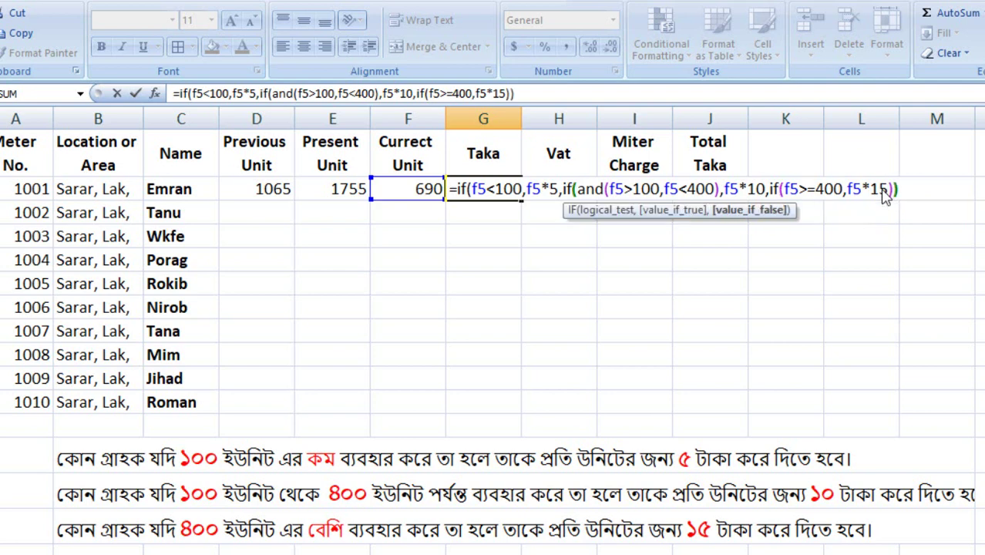
{"action": "type", "text": ")"}
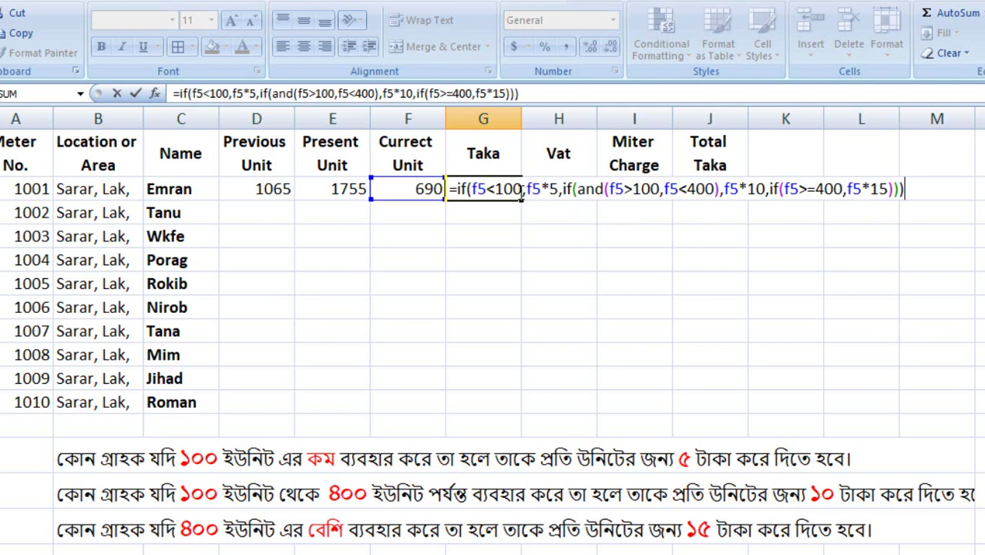
Review the rates and 400-unit limit in the G5 formula, then commit it to show 10350.
{"action": "double_click", "coordinate": [552, 189]}
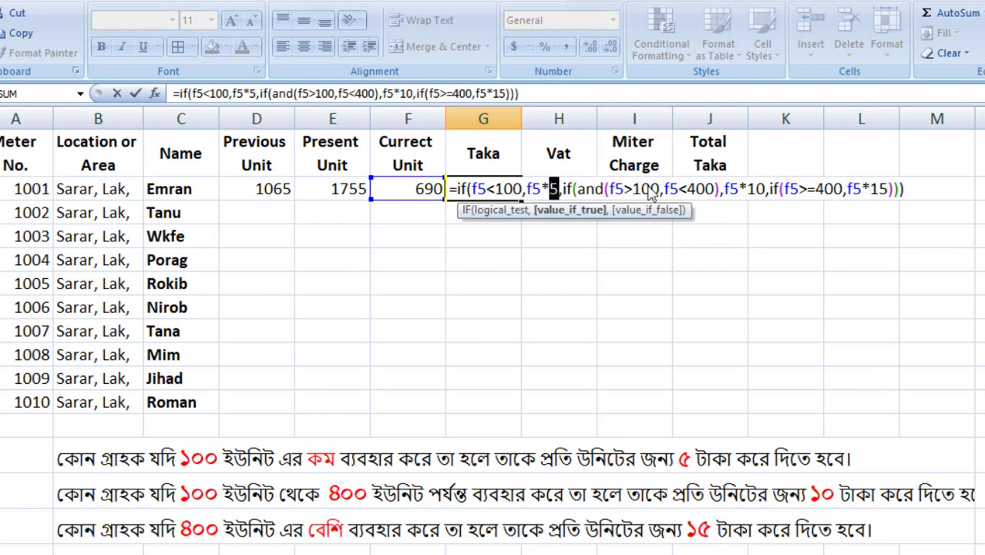
{"action": "left_click_drag", "start_coordinate": [686, 188], "coordinate": [696, 189]}
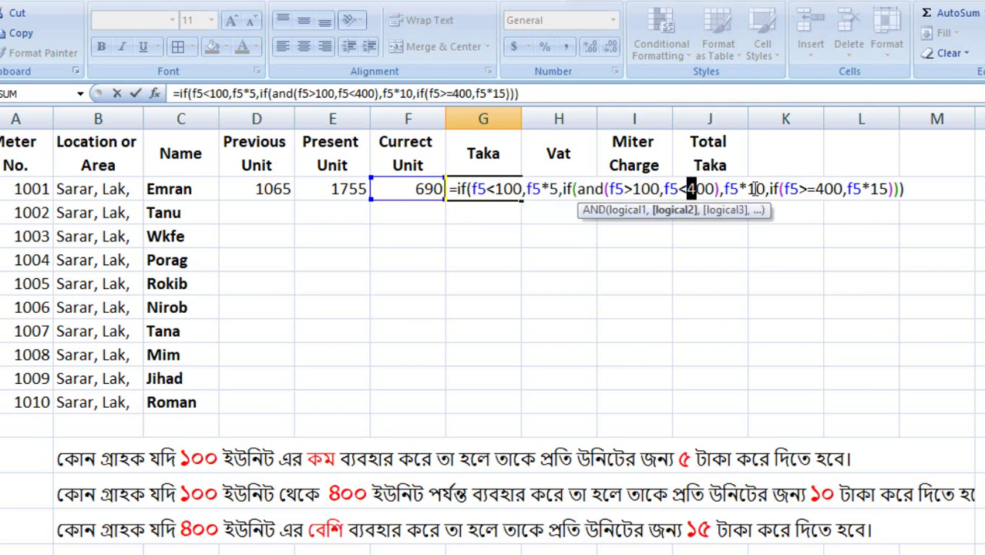
{"action": "left_click_drag", "start_coordinate": [757, 188], "coordinate": [842, 189]}
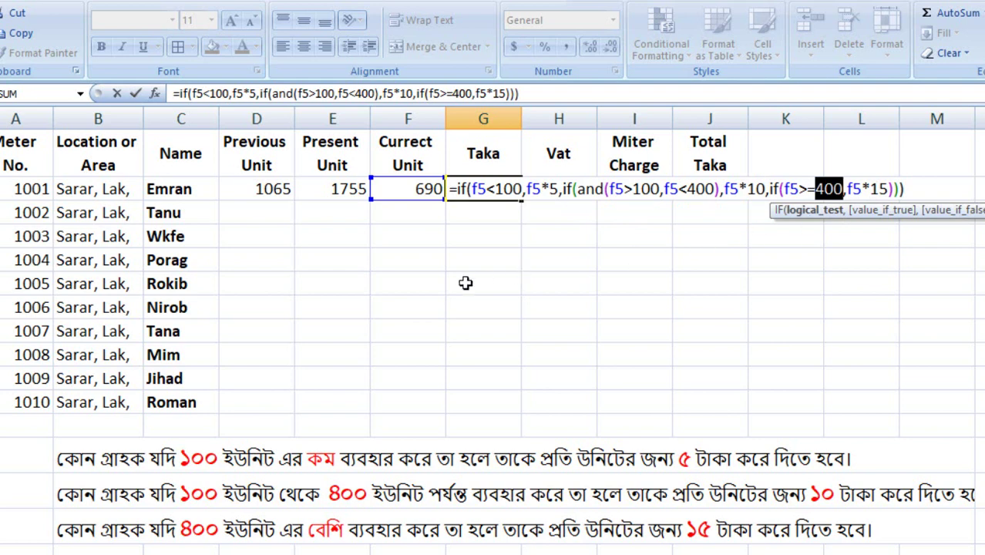
{"action": "key", "text": "Return"}
{"action": "left_click", "coordinate": [490, 191]}
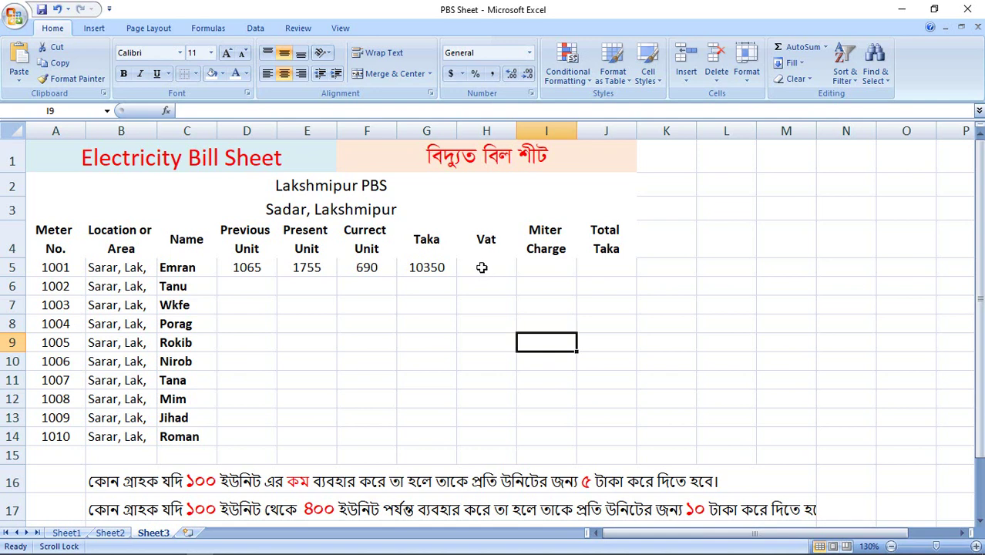
{"action": "left_click", "coordinate": [476, 266]}
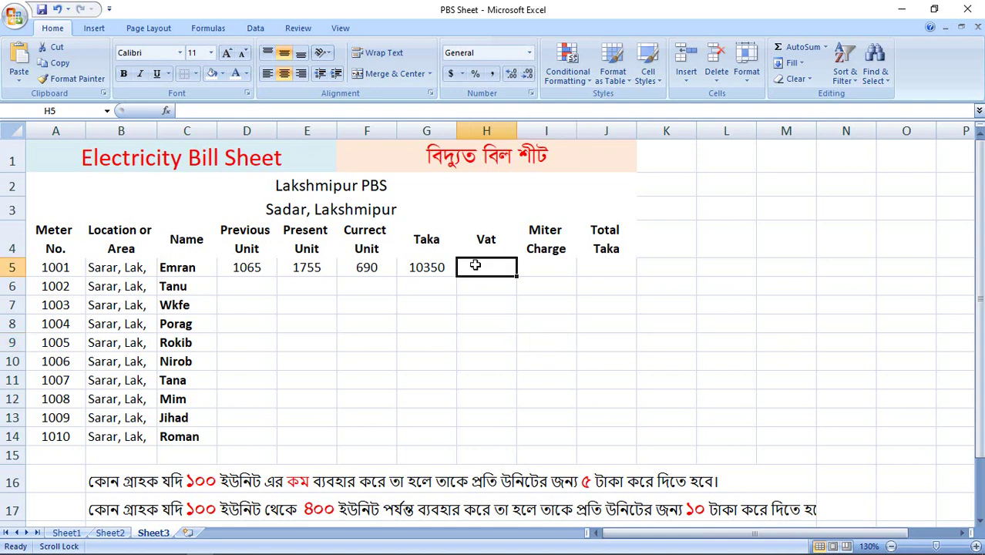
Enter =g5*10% in H5 so meter 1001's VAT shows 1035.
{"action": "type", "text": "="}
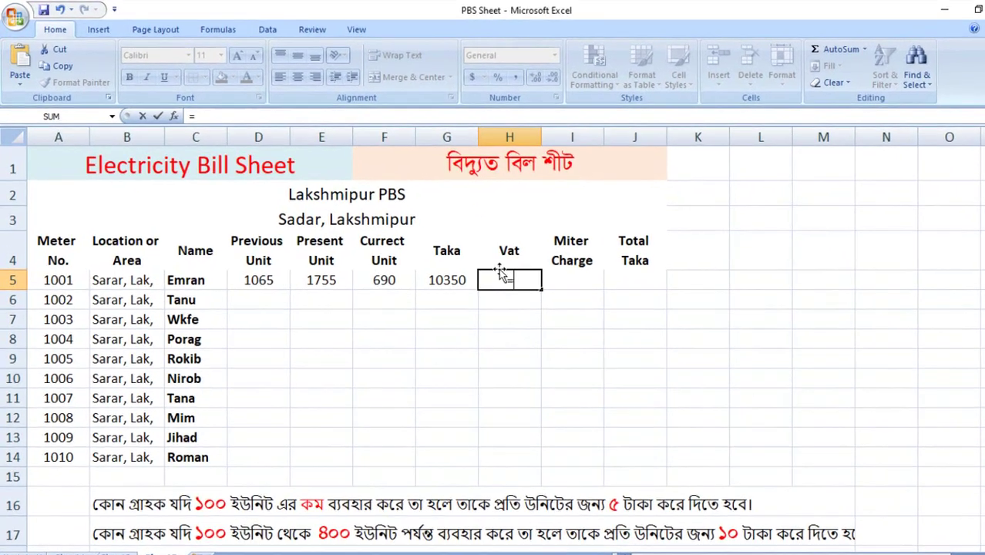
{"action": "type", "text": "g"}
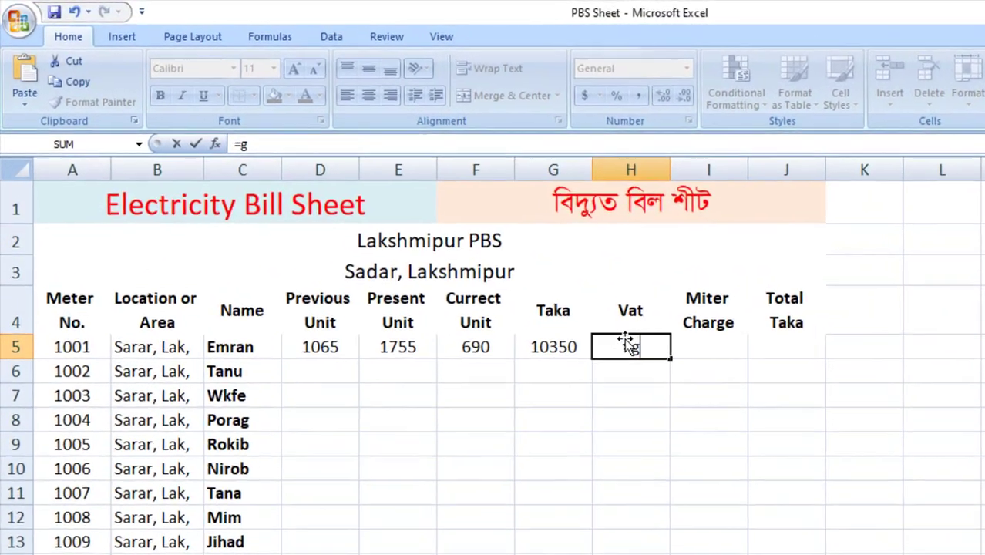
{"action": "type", "text": "5"}
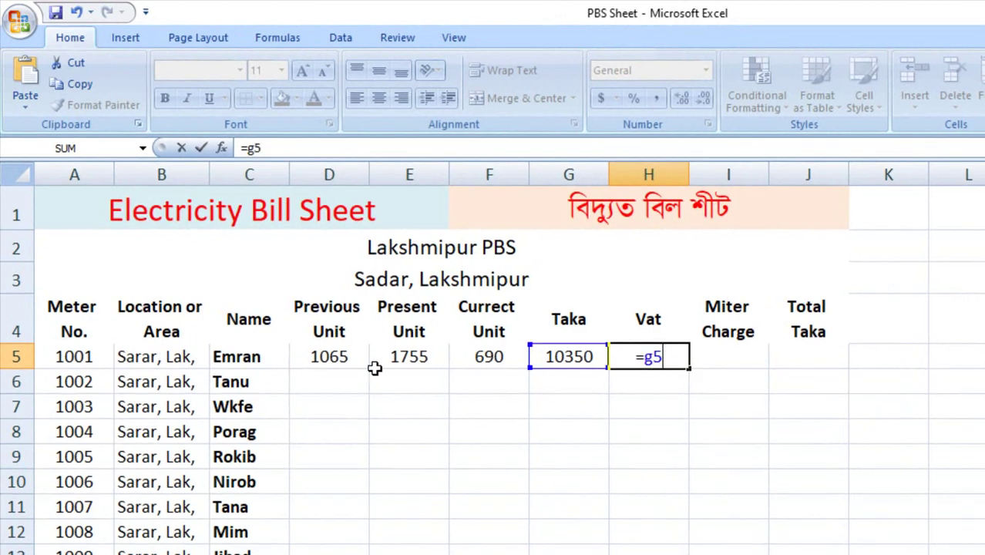
{"action": "type", "text": "*10"}
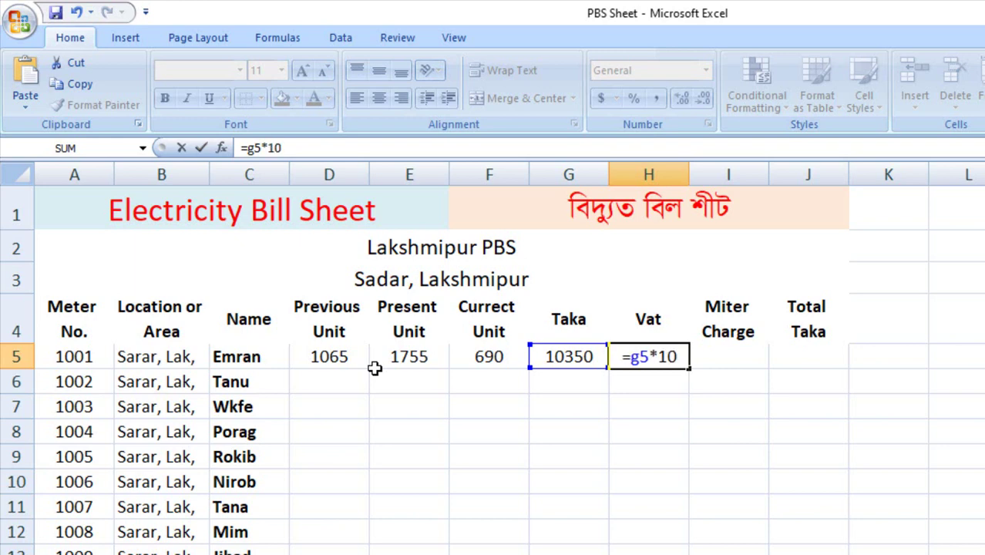
{"action": "type", "text": "%"}
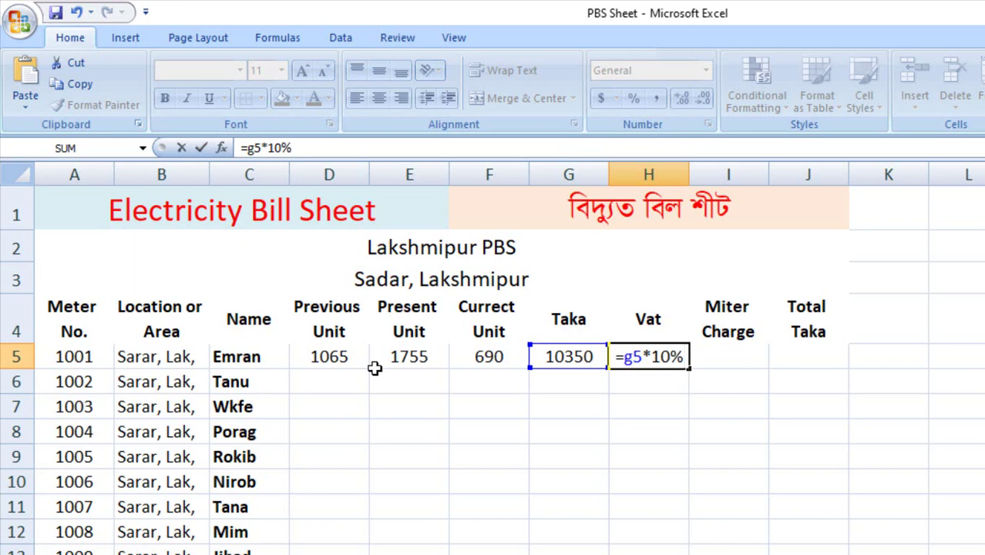
{"action": "key", "text": "Return"}
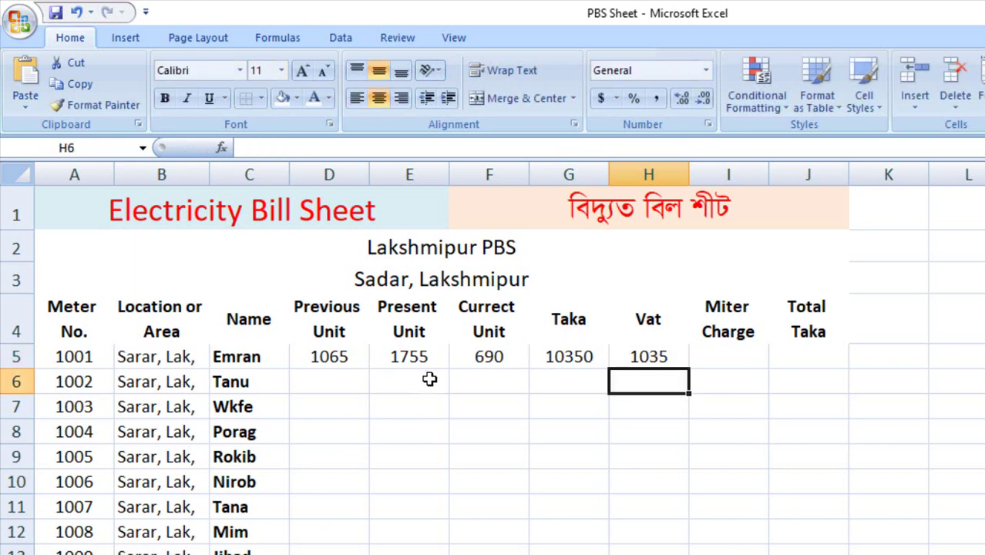
Enter a meter charge of 70 in I5.
{"action": "left_click", "coordinate": [677, 357]}
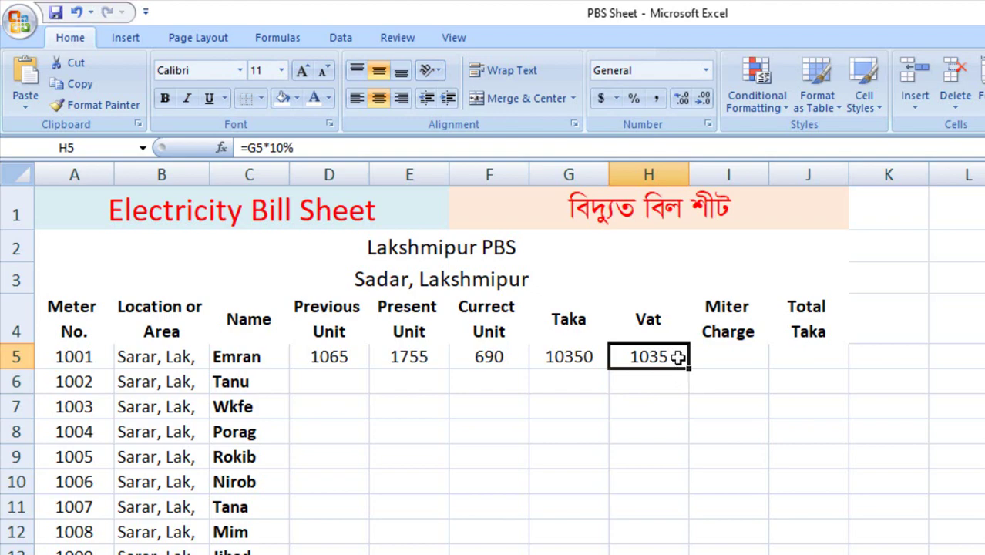
{"action": "left_click", "coordinate": [717, 359]}
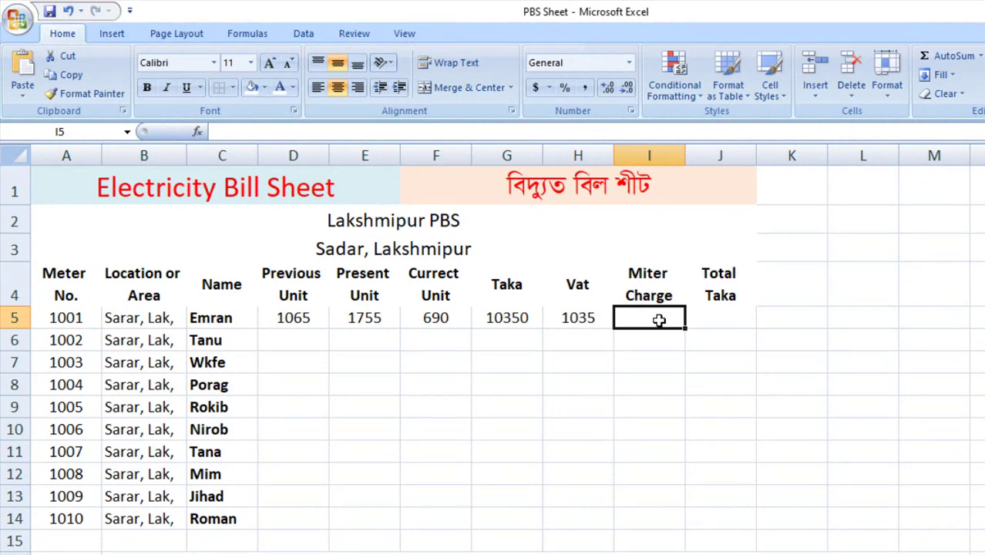
{"action": "type", "text": "70"}
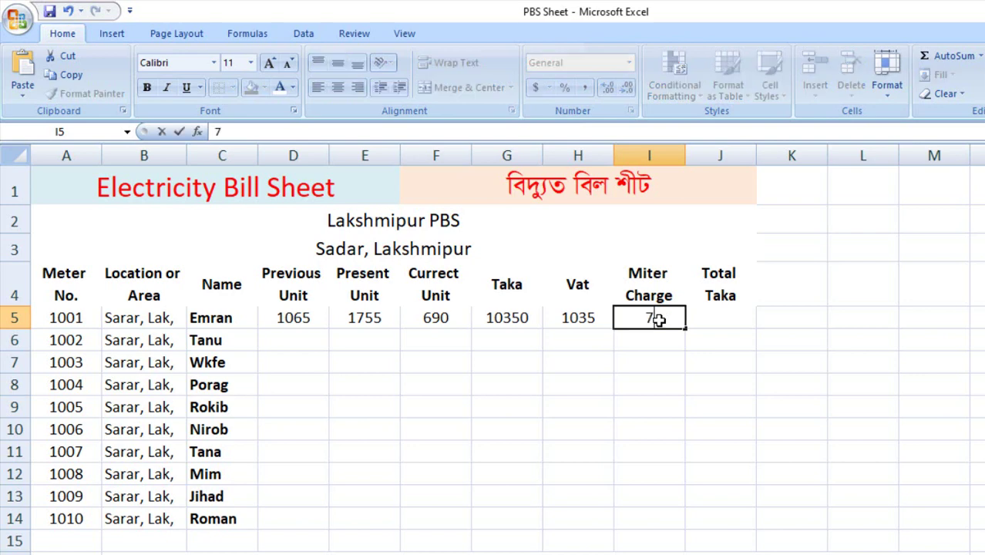
{"action": "left_click", "coordinate": [717, 318]}
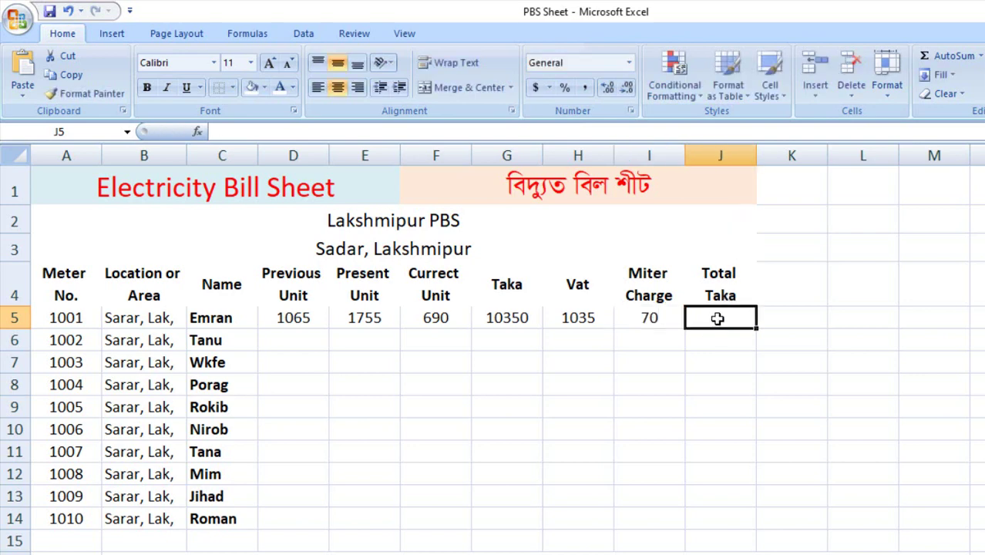
Enter the Total Taka formula =g5+i5 in J5, giving 10420.
{"action": "type", "text": "="}
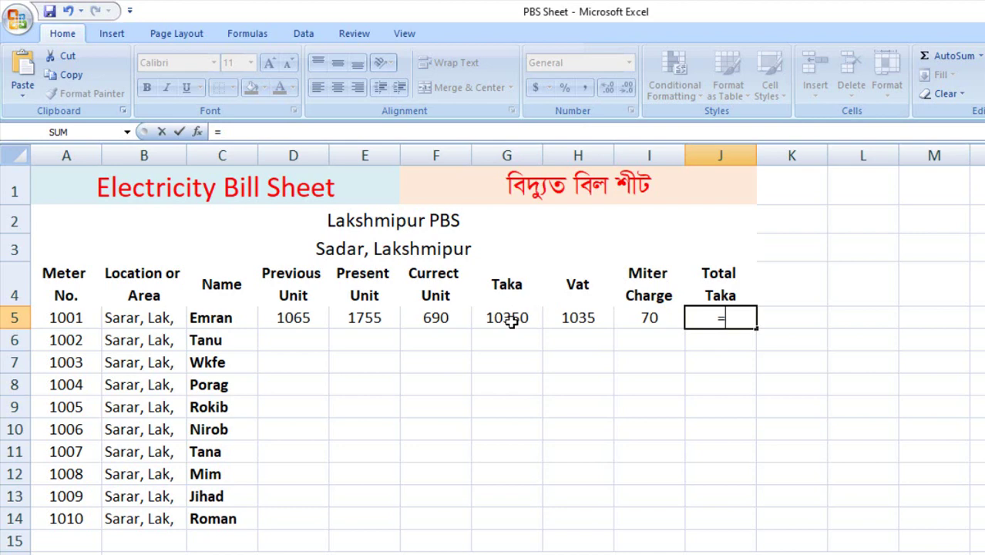
{"action": "type", "text": "g"}
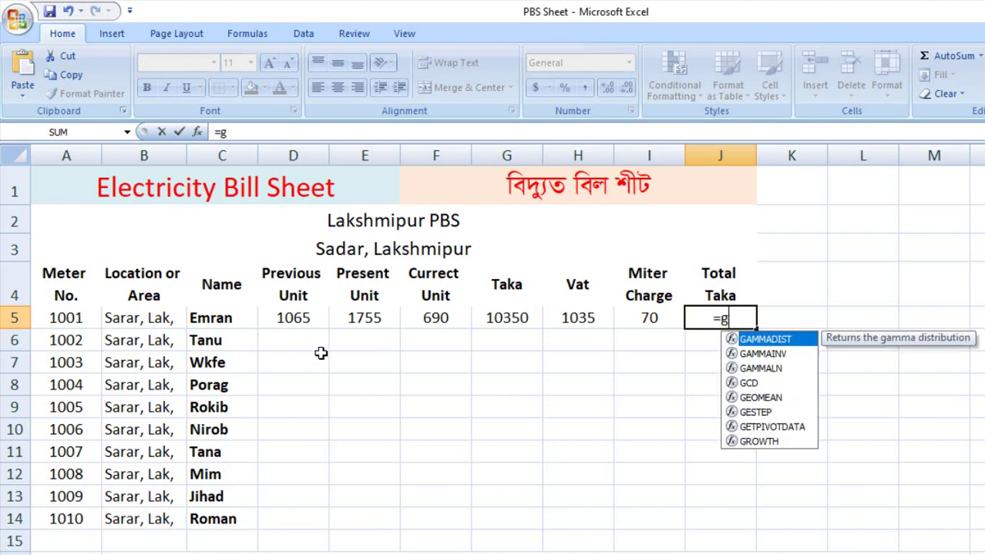
{"action": "type", "text": "5+"}
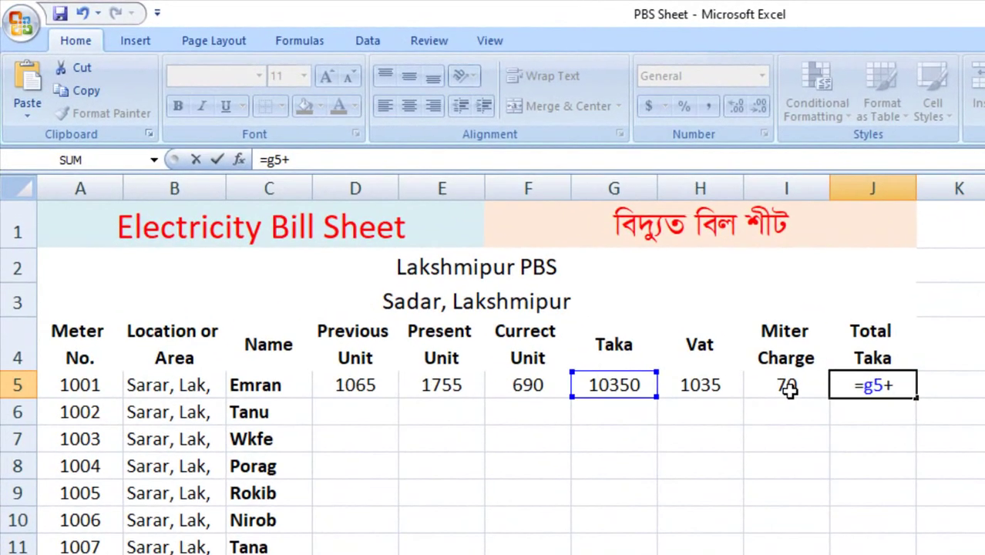
{"action": "type", "text": "i5"}
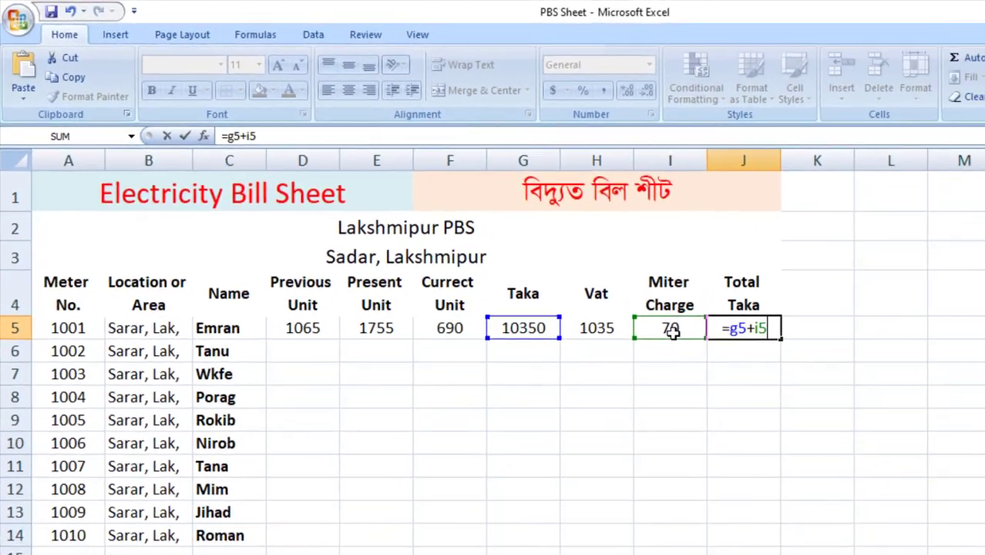
{"action": "key", "text": "Return"}
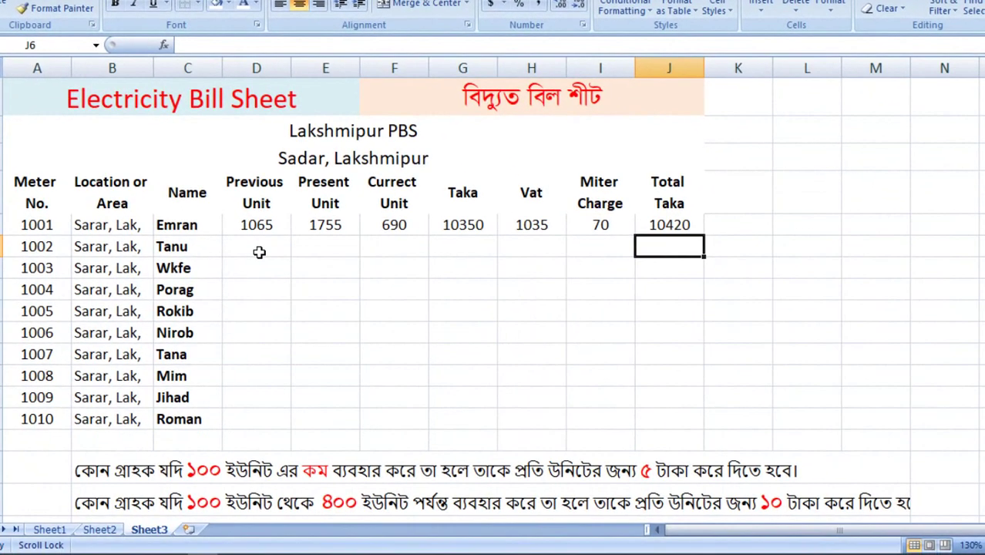
Enter 1072 in D6 and fill the Previous Unit readings down to row 14.
{"action": "left_click", "coordinate": [259, 252]}
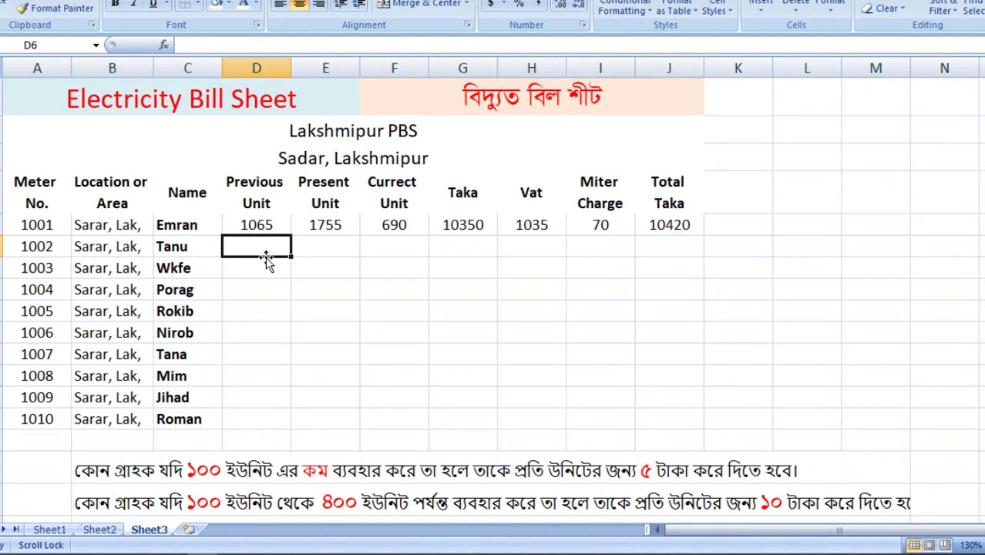
{"action": "type", "text": "10"}
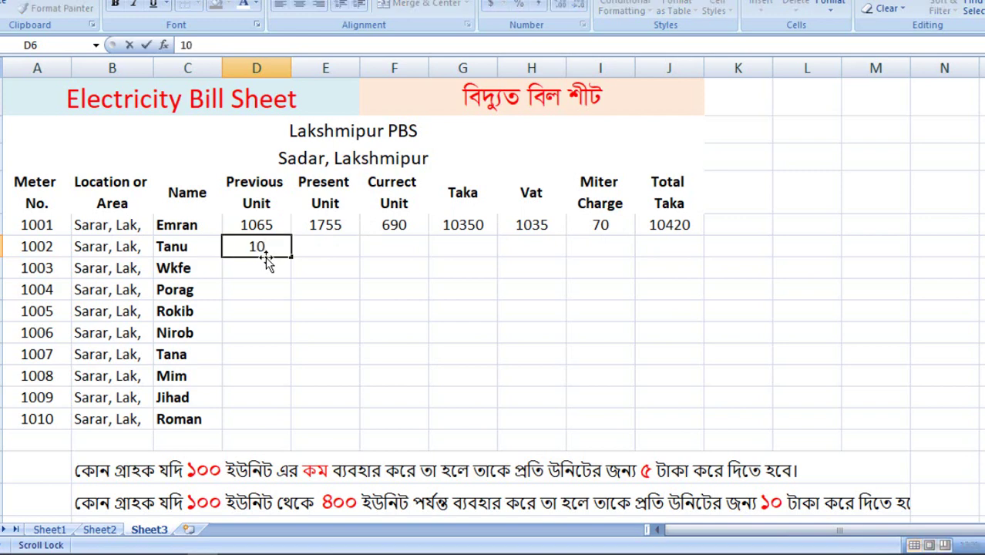
{"action": "type", "text": "72"}
{"action": "key", "text": "Return"}
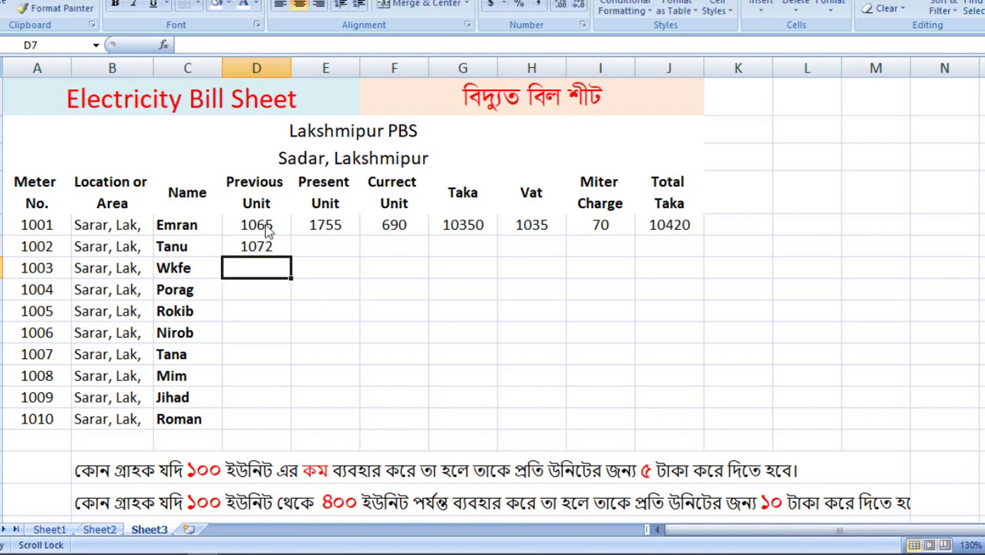
{"action": "left_click_drag", "start_coordinate": [266, 231], "coordinate": [286, 387]}
Enter 1764 in E6 and fill the Present Unit readings down to row 14, reaching 1836.
{"action": "left_click", "coordinate": [327, 245]}
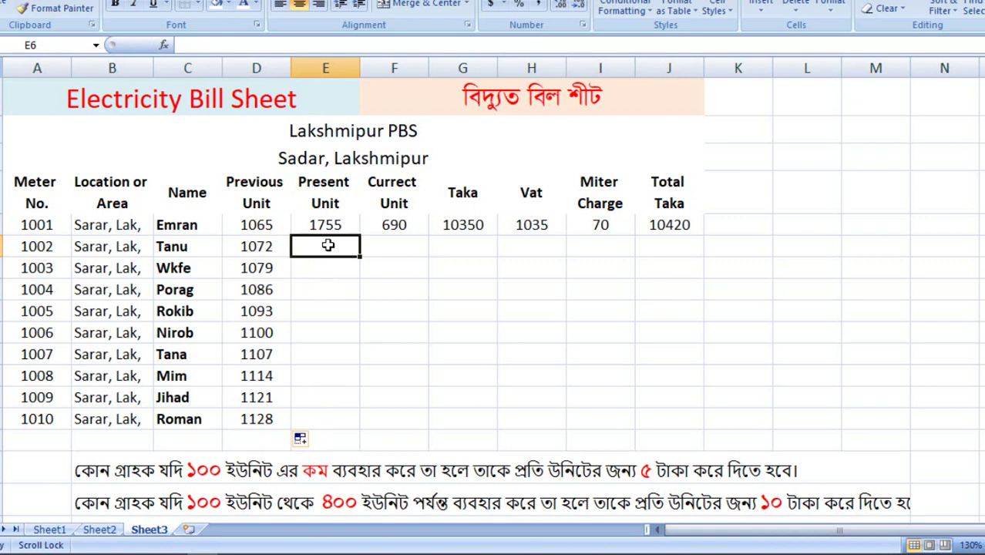
{"action": "type", "text": "17"}
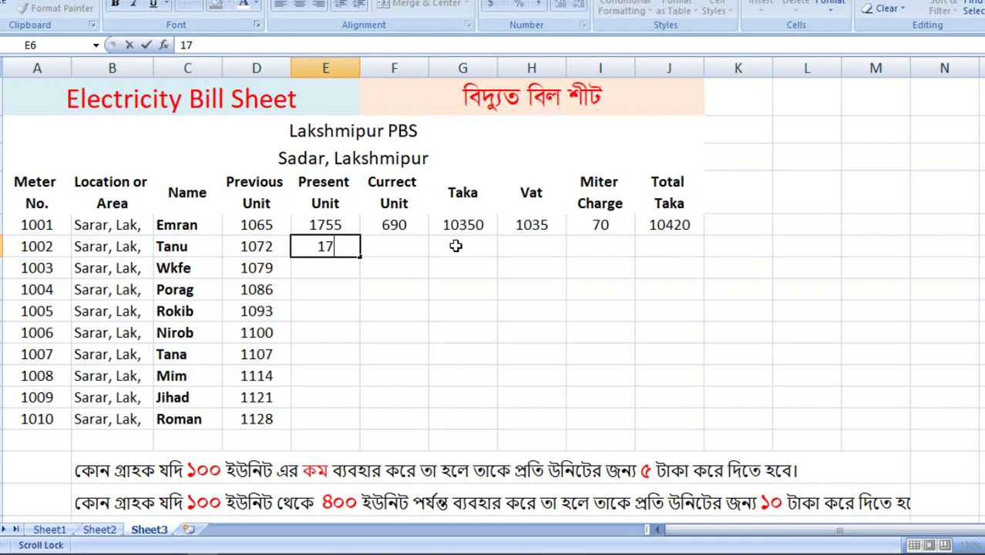
{"action": "type", "text": "64"}
{"action": "key", "text": "Return"}
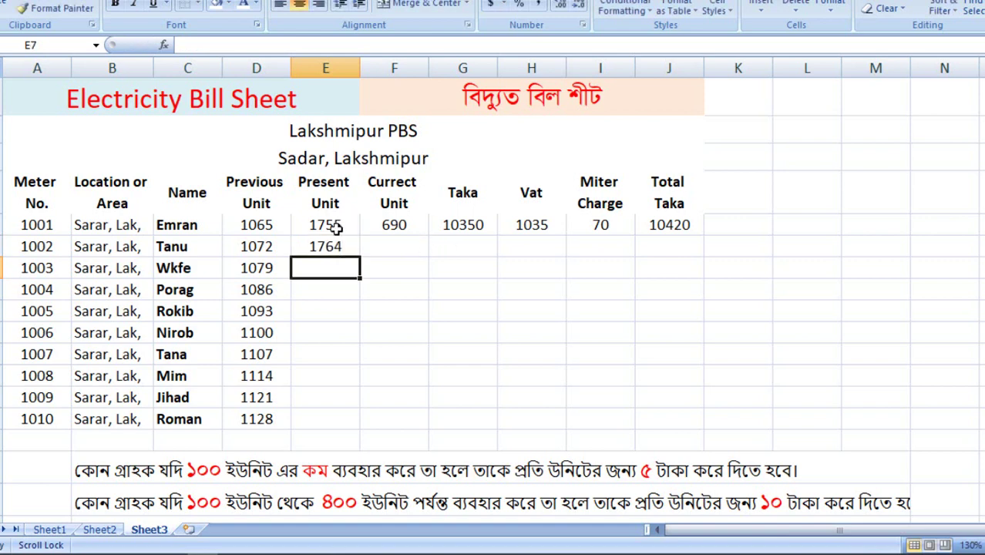
{"action": "left_click_drag", "start_coordinate": [332, 224], "coordinate": [362, 428]}
{"action": "left_click", "coordinate": [396, 250]}
{"action": "left_click", "coordinate": [395, 223]}
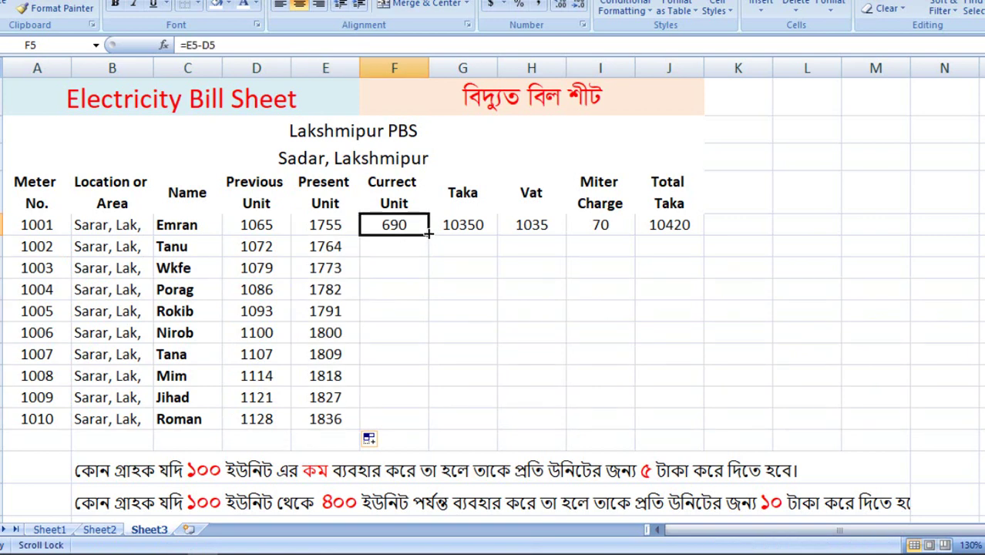
Fill Current Unit, Taka, Vat, the 70 meter charge and Total Taka down to row 14, then select A2:J14.
{"action": "left_click_drag", "start_coordinate": [428, 234], "coordinate": [431, 420]}
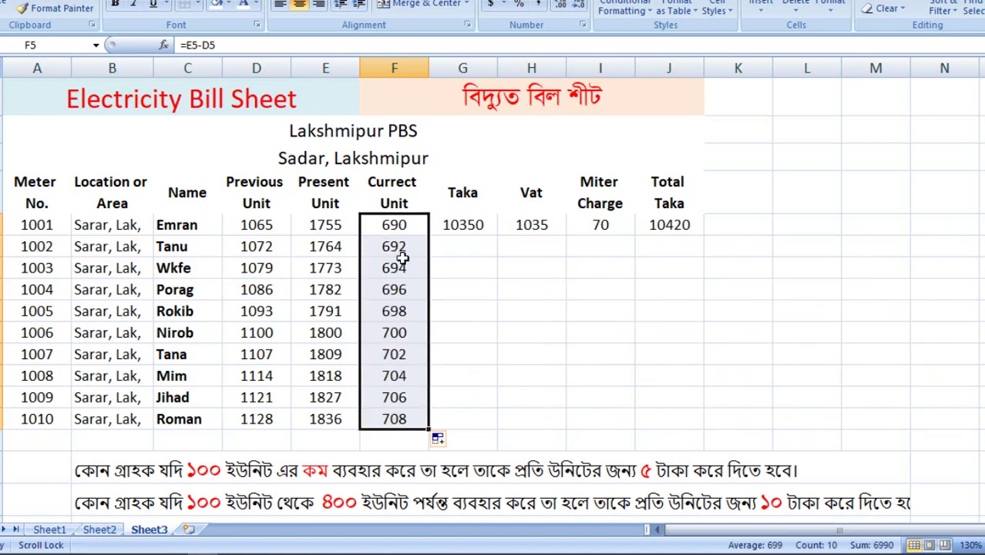
{"action": "left_click", "coordinate": [479, 226]}
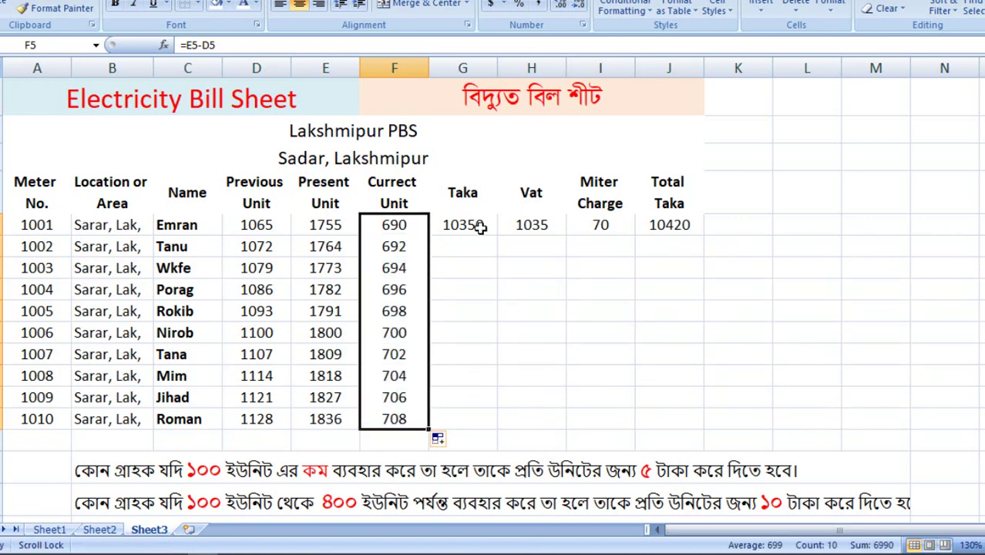
{"action": "left_click", "coordinate": [479, 225]}
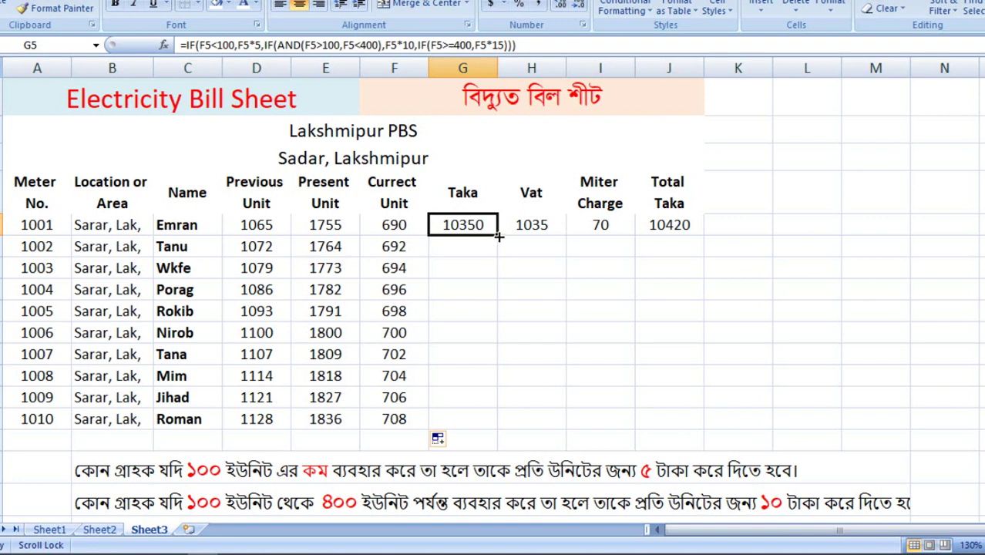
{"action": "left_click_drag", "start_coordinate": [499, 238], "coordinate": [503, 424]}
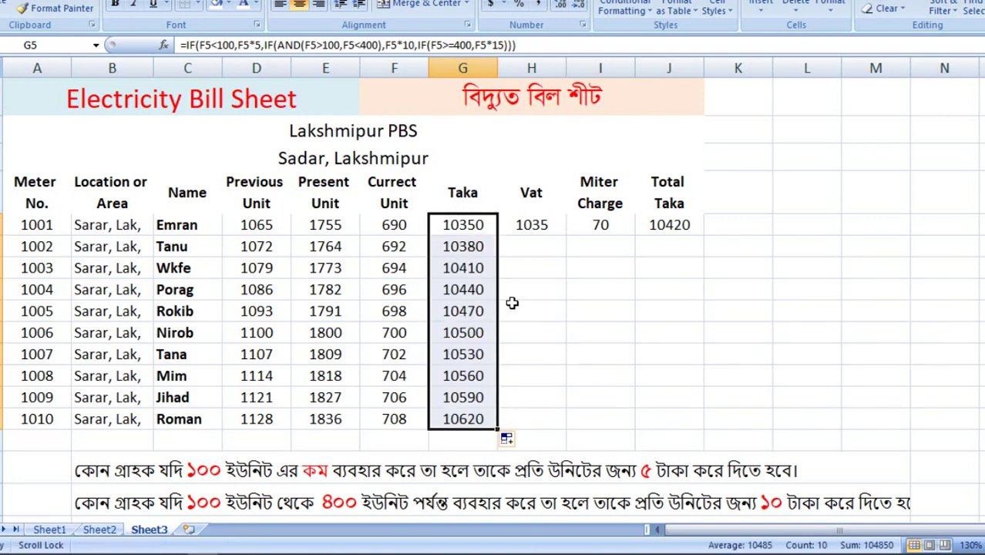
{"action": "left_click", "coordinate": [544, 226]}
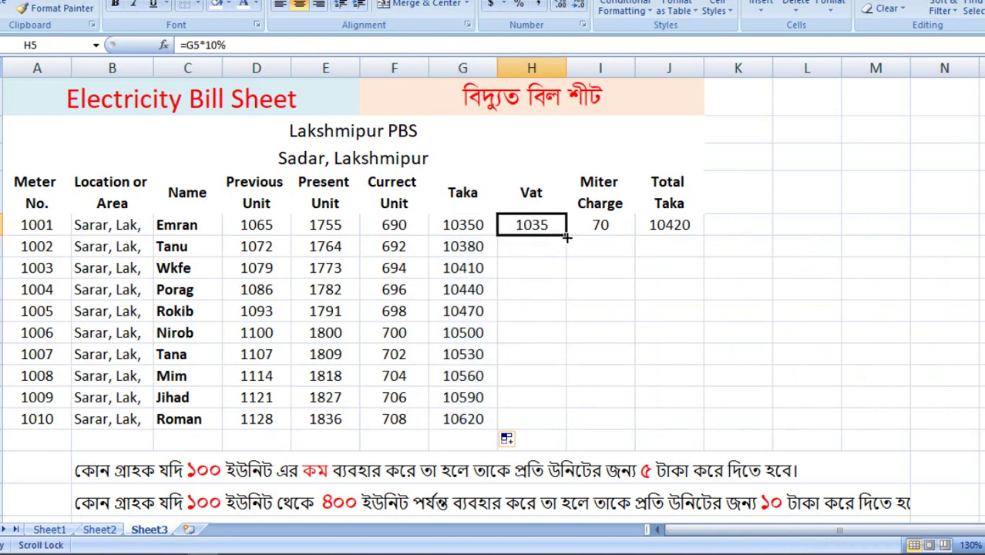
{"action": "left_click_drag", "start_coordinate": [566, 239], "coordinate": [577, 422]}
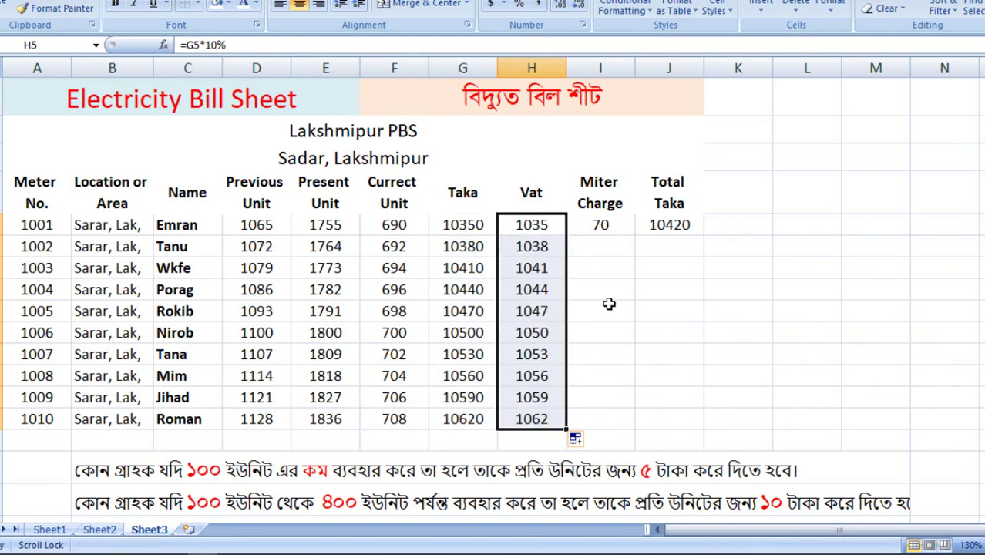
{"action": "left_click", "coordinate": [625, 228]}
{"action": "left_click_drag", "start_coordinate": [634, 235], "coordinate": [650, 425]}
{"action": "left_click", "coordinate": [682, 225]}
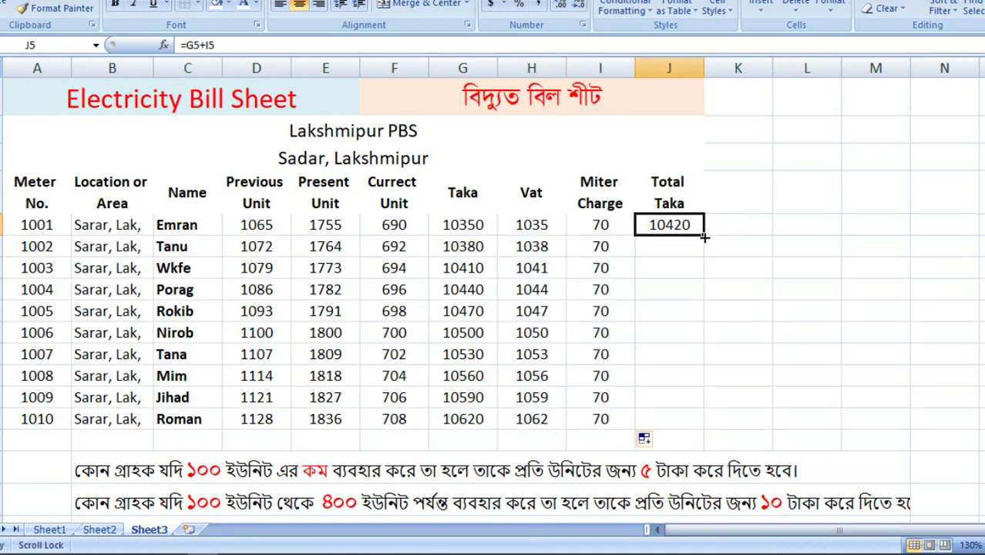
{"action": "left_click_drag", "start_coordinate": [703, 238], "coordinate": [644, 424]}
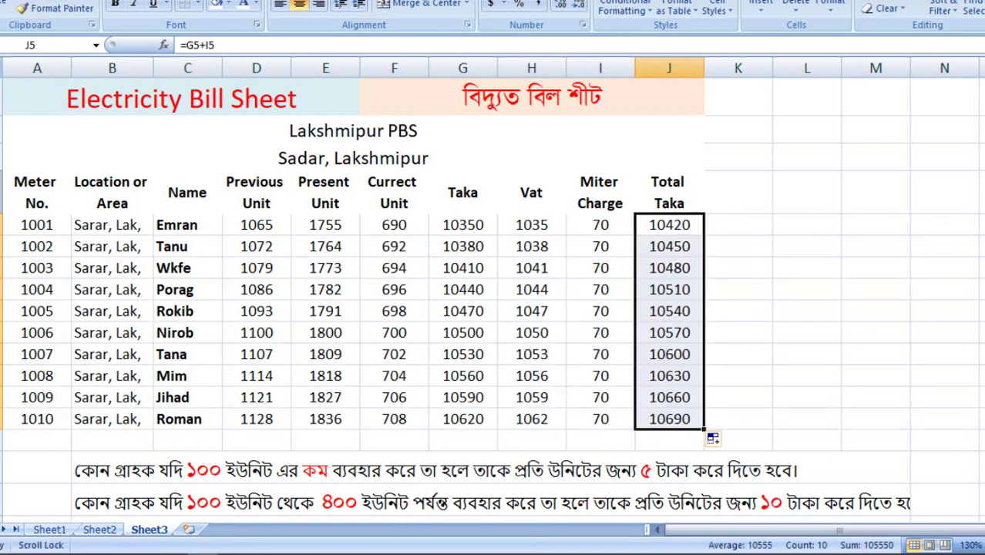
{"action": "left_click_drag", "start_coordinate": [28, 129], "coordinate": [678, 418]}
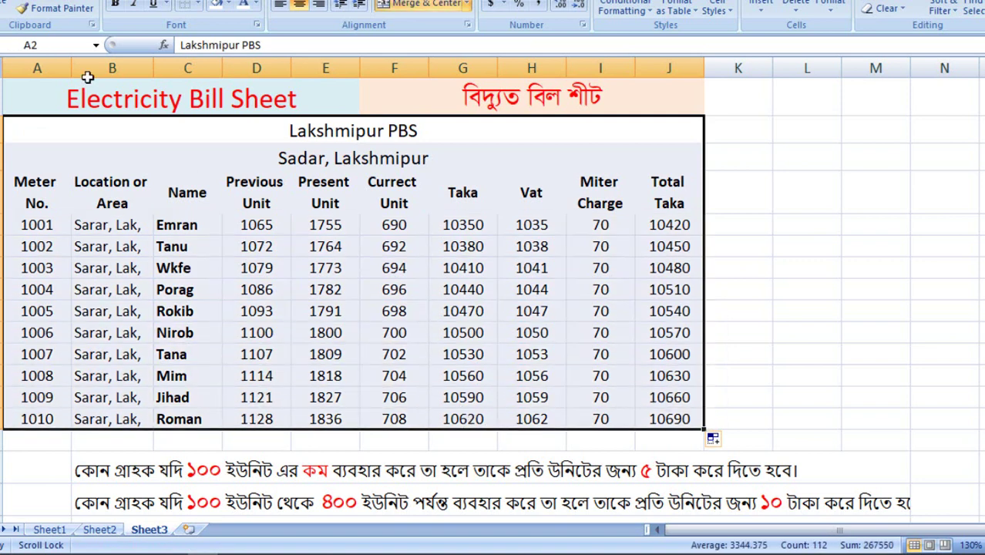
Apply All Borders to every cell of the A2:J14 bill table.
{"action": "left_click", "coordinate": [198, 7]}
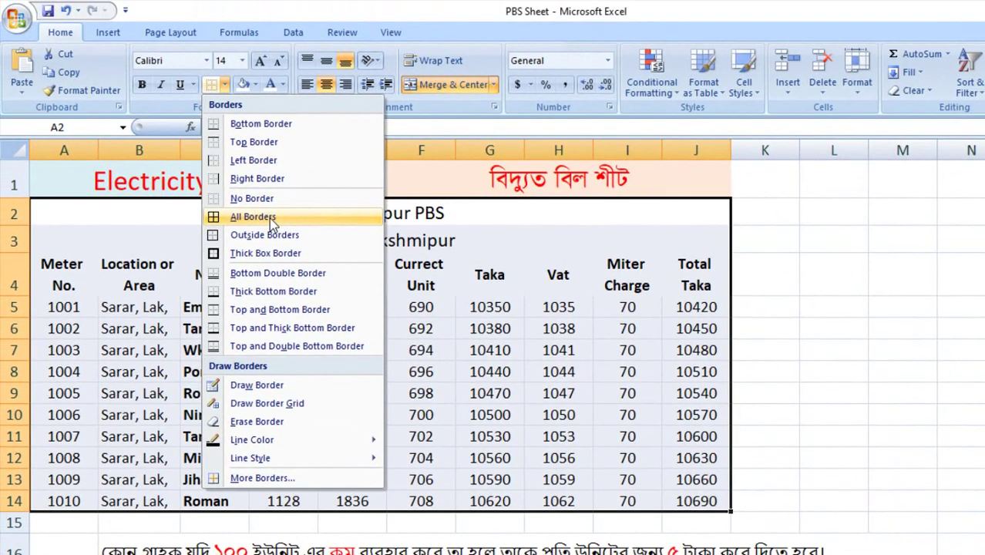
{"action": "left_click", "coordinate": [225, 134]}
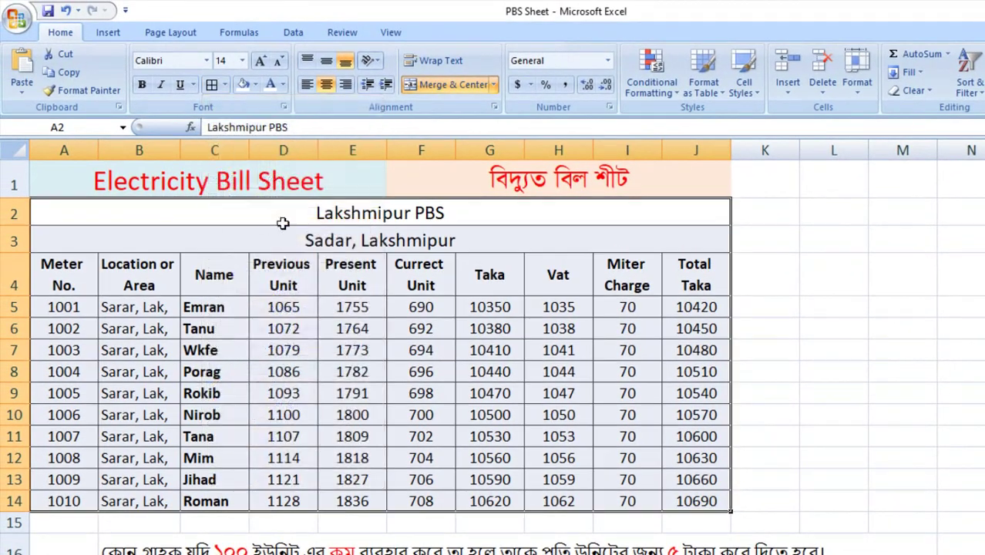
{"action": "left_click", "coordinate": [786, 302]}
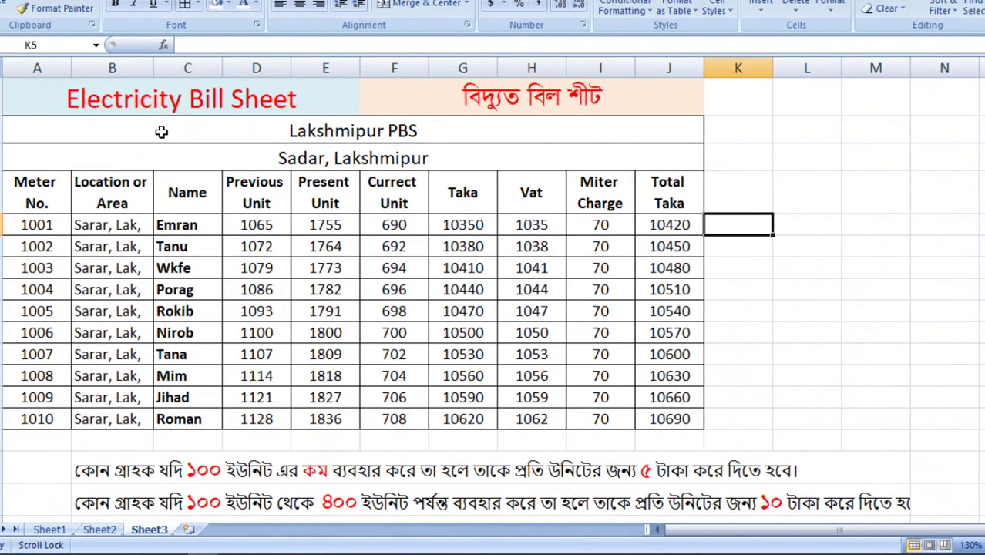
Shade the Lakshmipur PBS title row light blue and the Sadar, Lakshmipur row light red.
{"action": "left_click", "coordinate": [185, 208]}
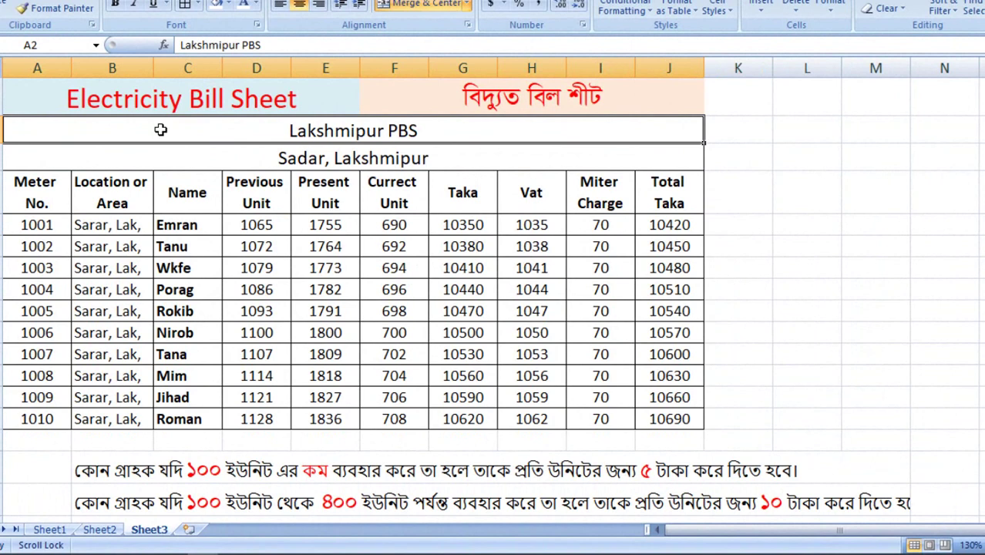
{"action": "left_click", "coordinate": [255, 4]}
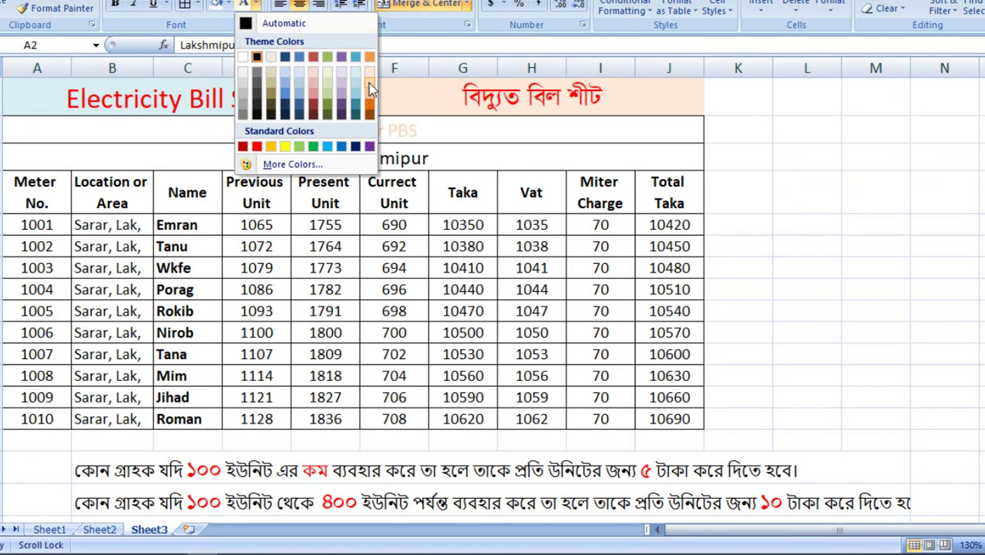
{"action": "left_click", "coordinate": [229, 4]}
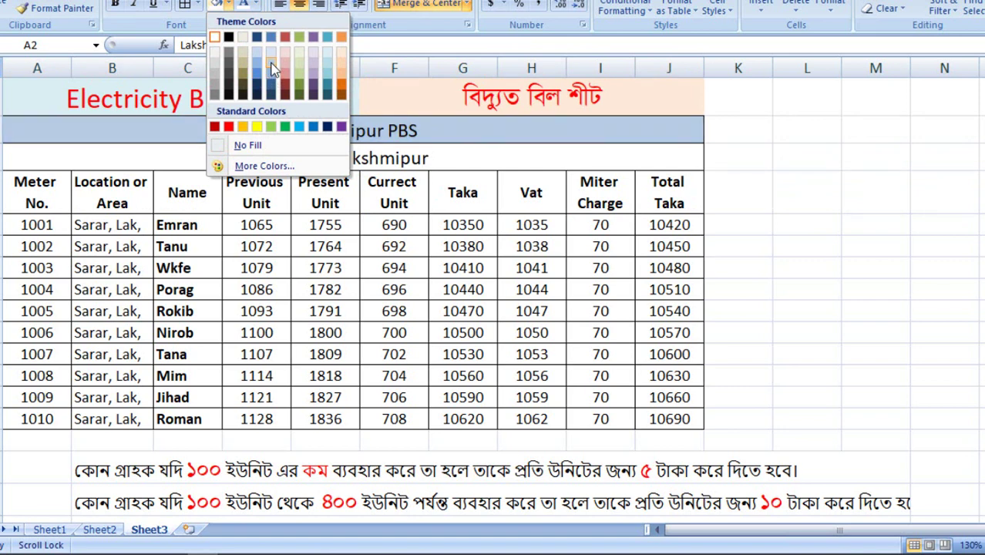
{"action": "left_click", "coordinate": [256, 82]}
{"action": "left_click", "coordinate": [241, 160]}
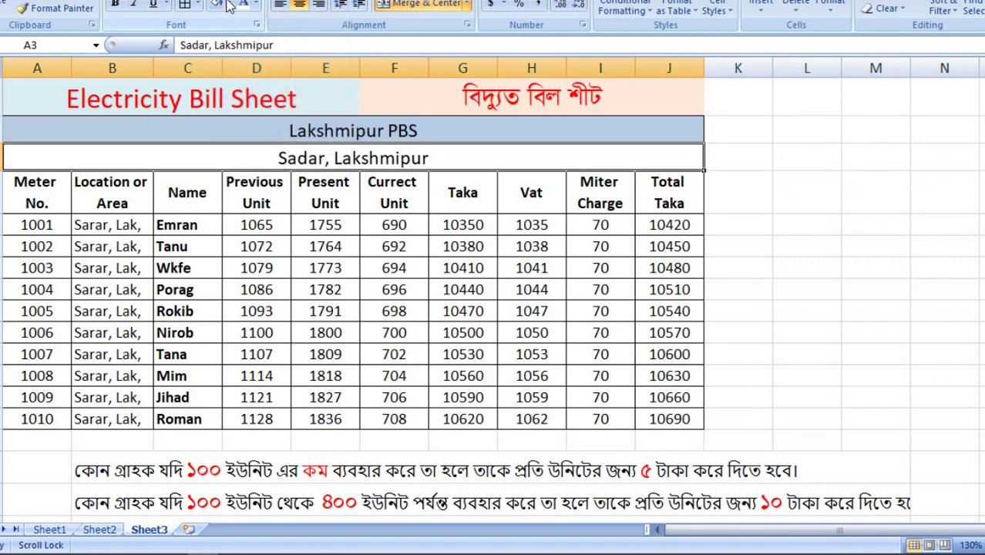
{"action": "left_click", "coordinate": [229, 4]}
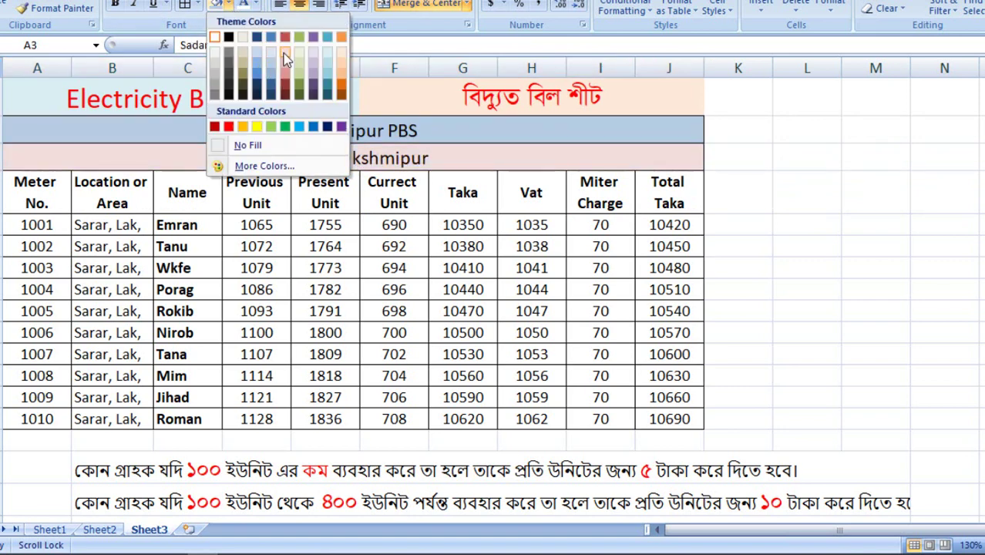
{"action": "left_click", "coordinate": [285, 53]}
Fill the A4:J4 column header row orange.
{"action": "left_click", "coordinate": [63, 194]}
{"action": "left_click_drag", "start_coordinate": [83, 195], "coordinate": [651, 196]}
{"action": "left_click", "coordinate": [228, 5]}
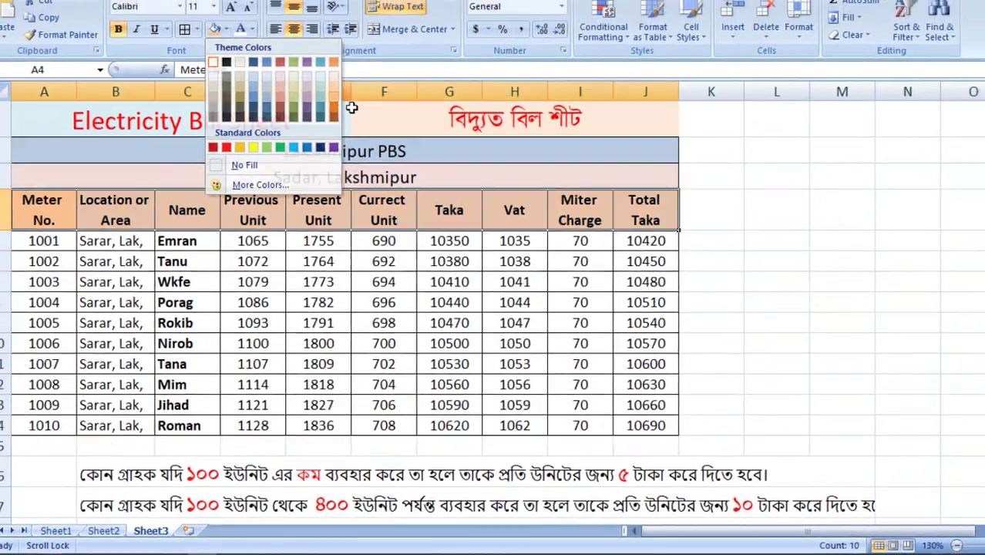
{"action": "left_click", "coordinate": [334, 107]}
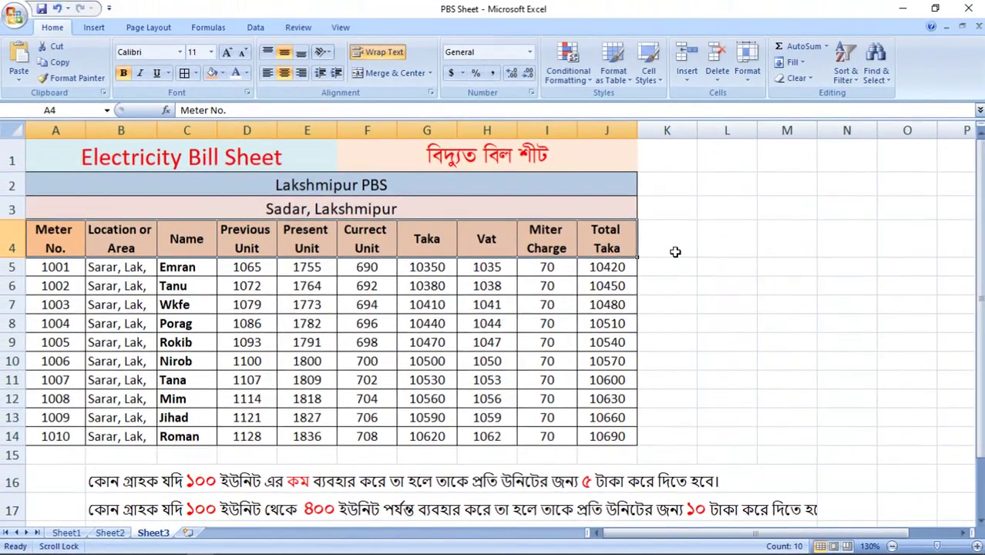
{"action": "left_click", "coordinate": [515, 210]}
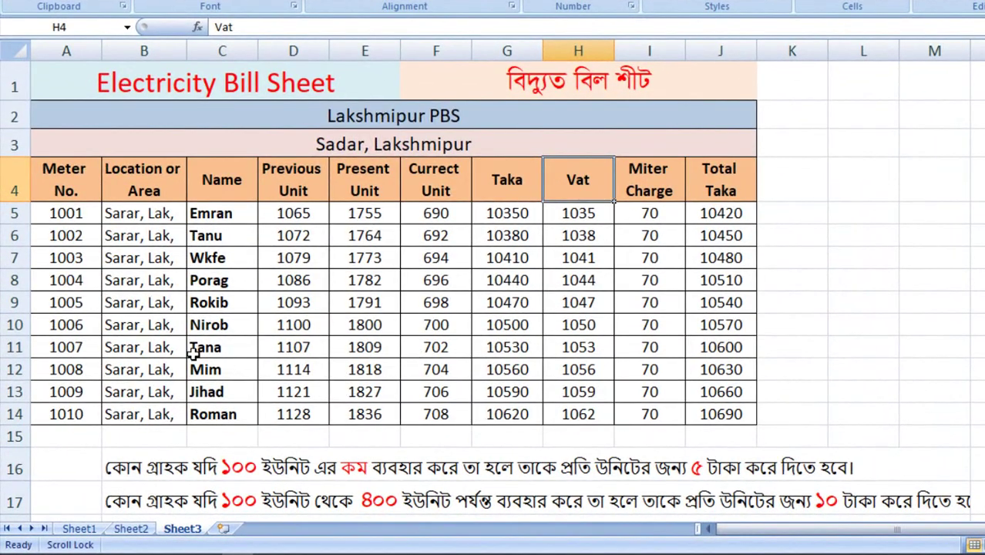